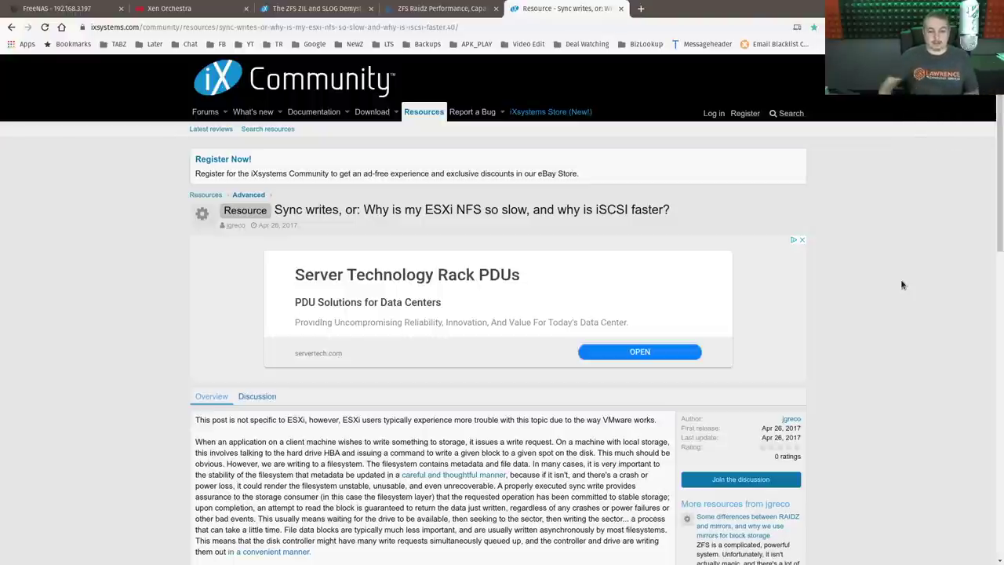
# Read the article on sync writes and ESXi NFS performance down to its four options for VM disk integrity.
pyautogui.scroll(-5, 902, 284)
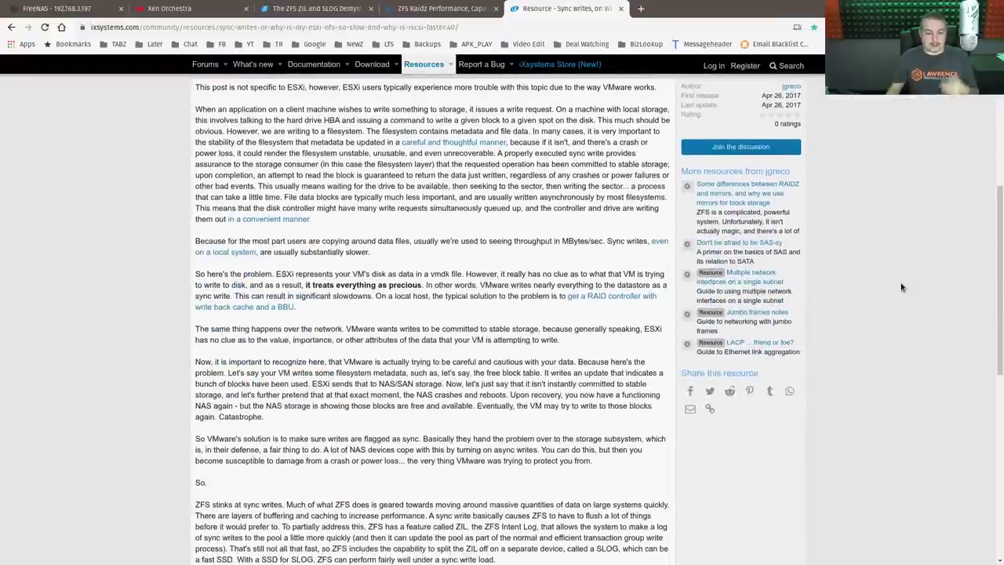
pyautogui.scroll(1, 901, 287)
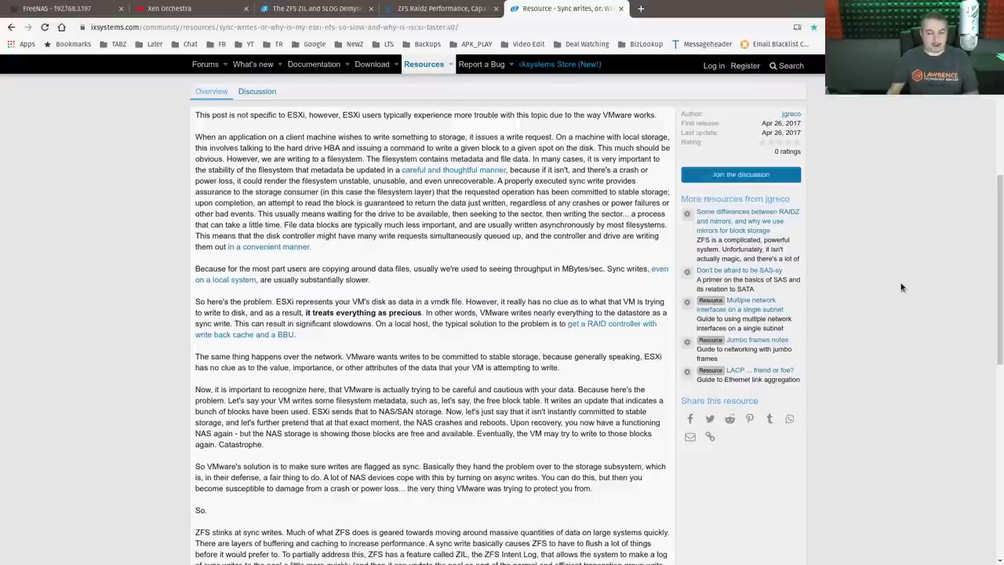
pyautogui.scroll(-7, 902, 287)
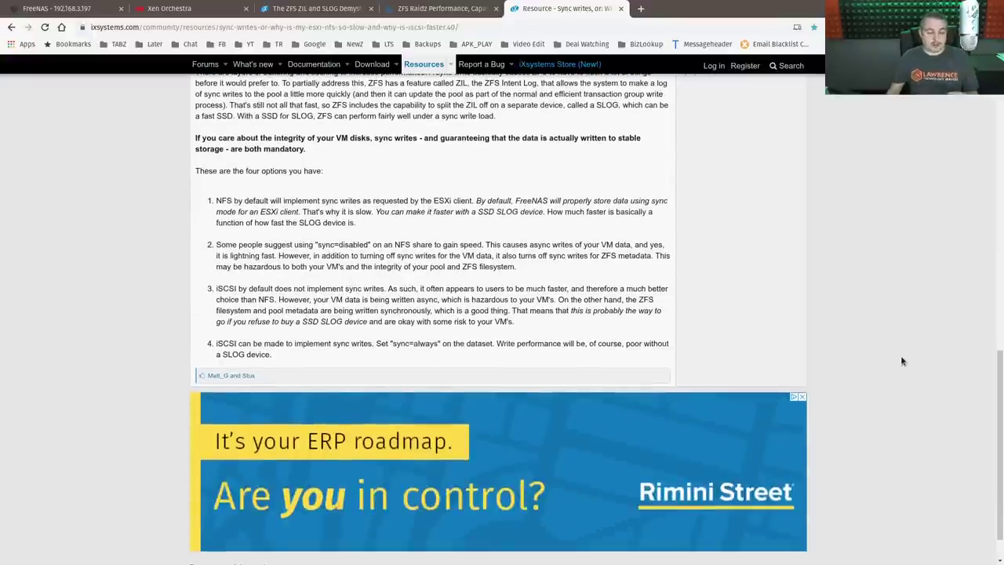
pyautogui.scroll(1, 901, 361)
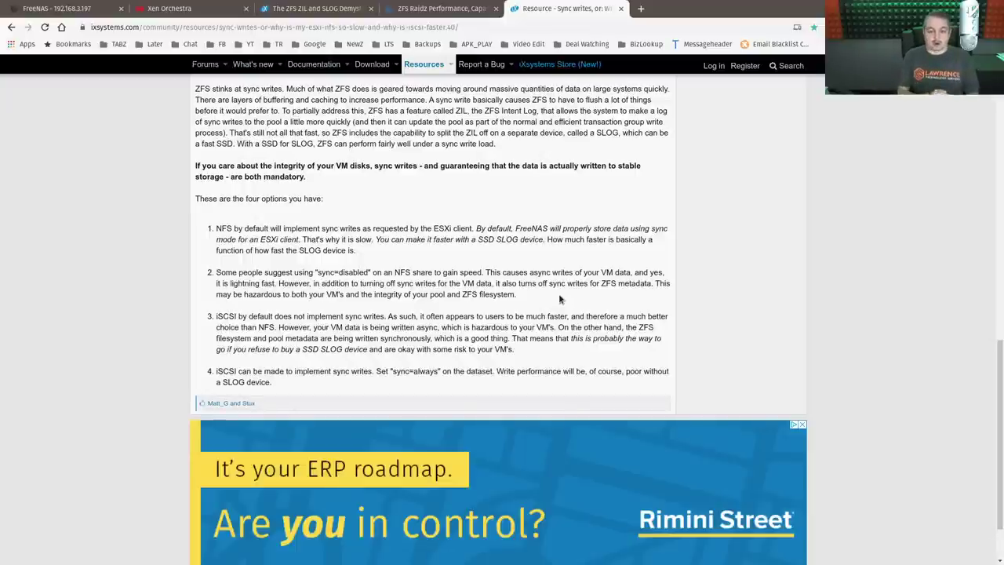
# Open the article "The ZFS ZIL and SLOG Demystified" and read its paragraphs on asynchronous writes, ZIL storage and optimal SLOG devices.
pyautogui.click(345, 9)
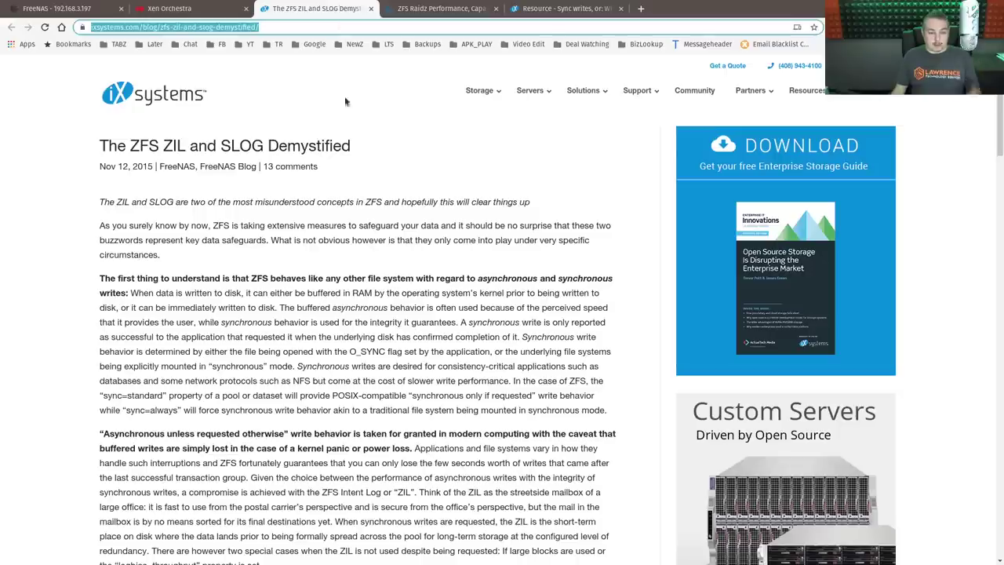
pyautogui.click(1001, 107)
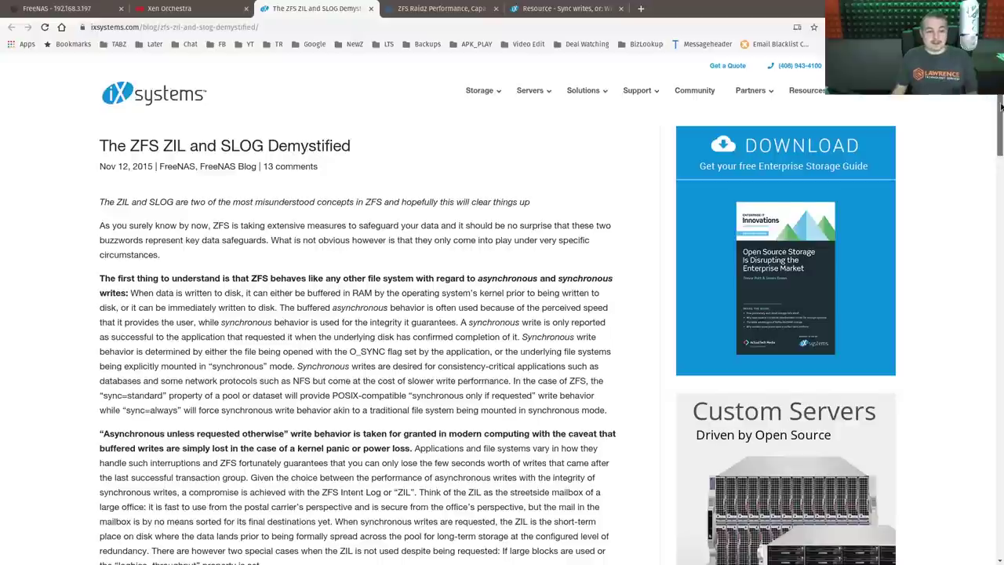
pyautogui.scroll(-5, 1000, 107)
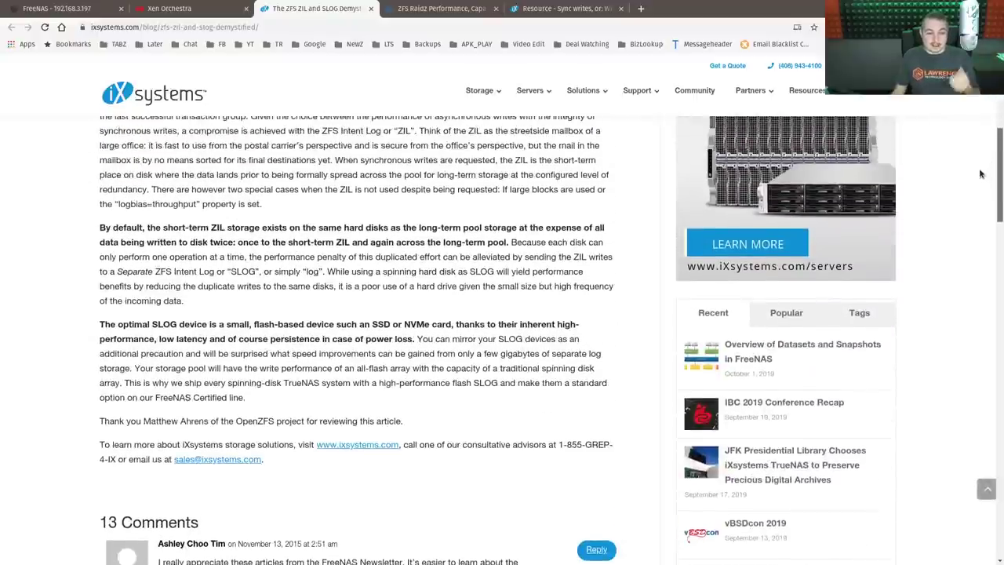
pyautogui.scroll(1, 980, 174)
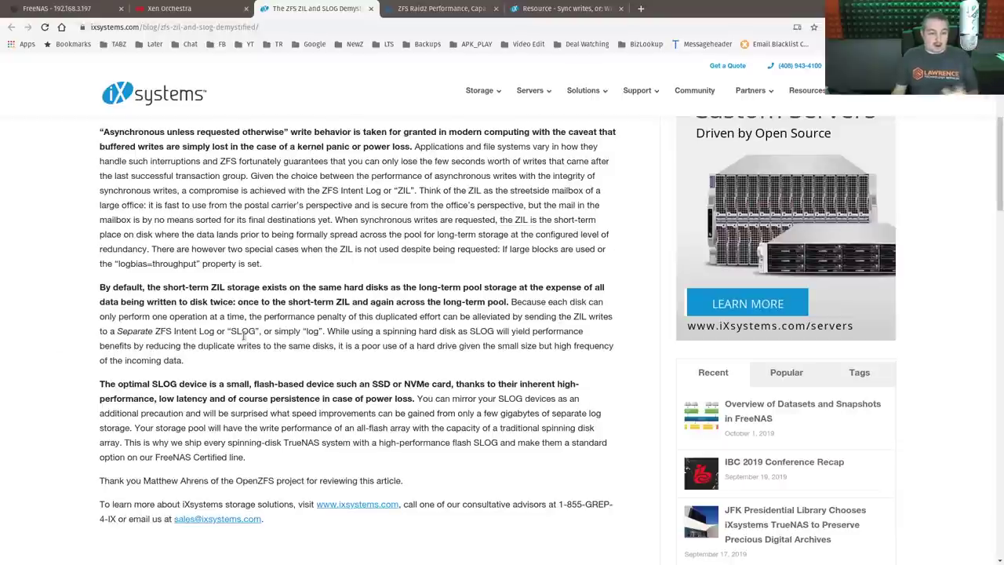
pyautogui.scroll(1, 377, 322)
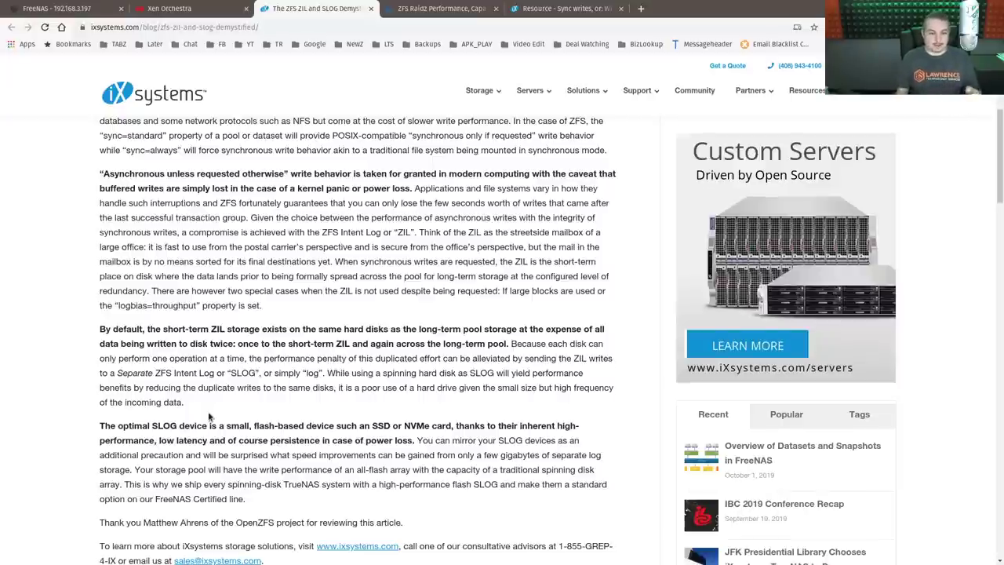
pyautogui.scroll(3, 210, 416)
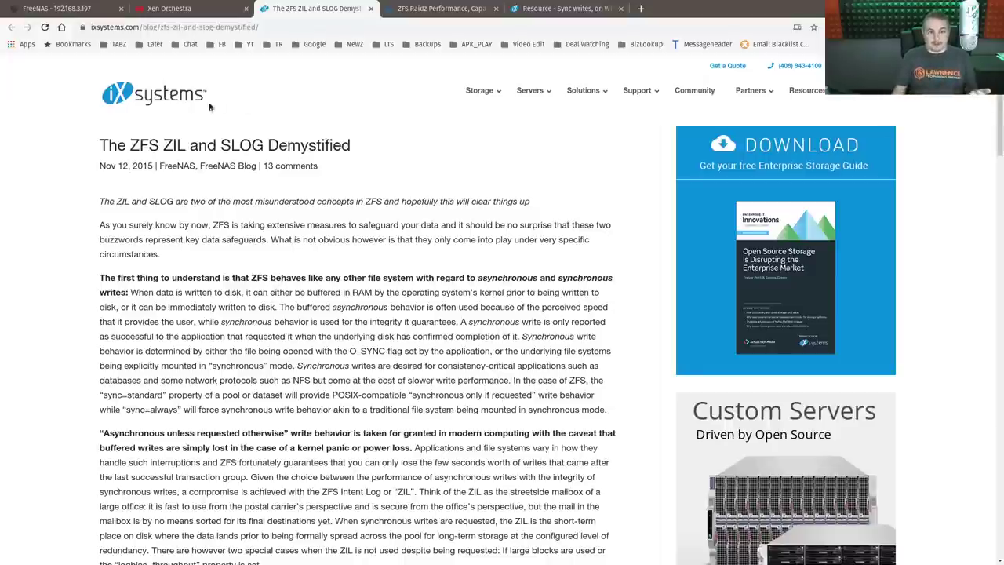
# View the FreeNAS dashboard and open the xcp-ng-lab host's overview in Xen Orchestra.
pyautogui.click(85, 11)
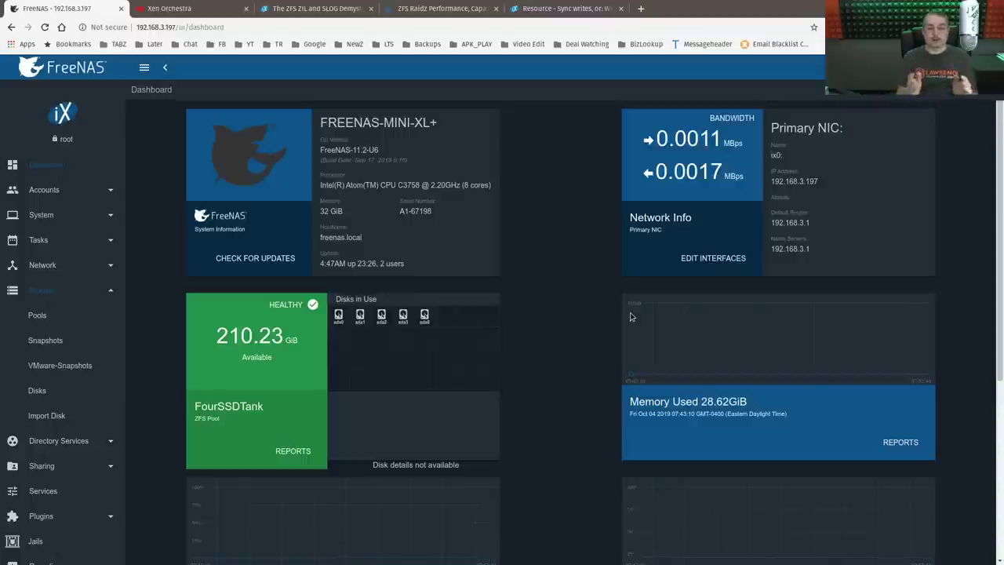
pyautogui.click(196, 8)
pyautogui.moveTo(36, 131)
pyautogui.click(133, 153)
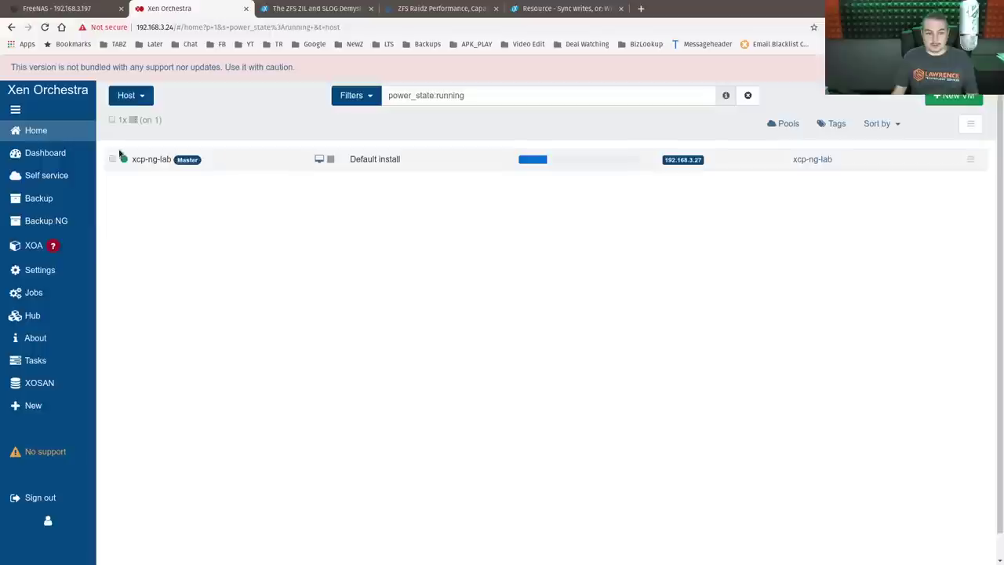
pyautogui.click(154, 160)
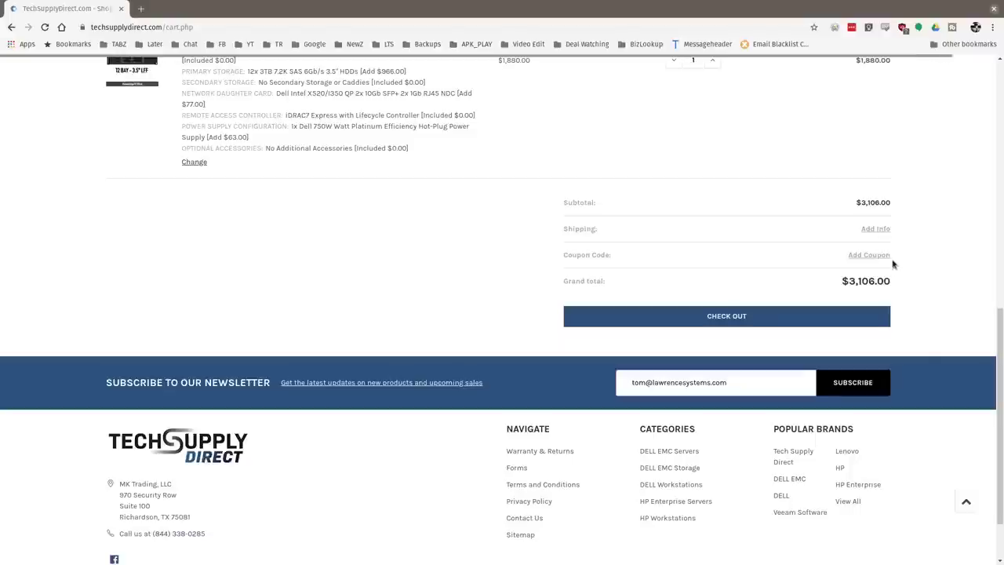
# Paste a coupon code into the TechSupplyDirect cart and apply it to the order.
pyautogui.click(876, 257)
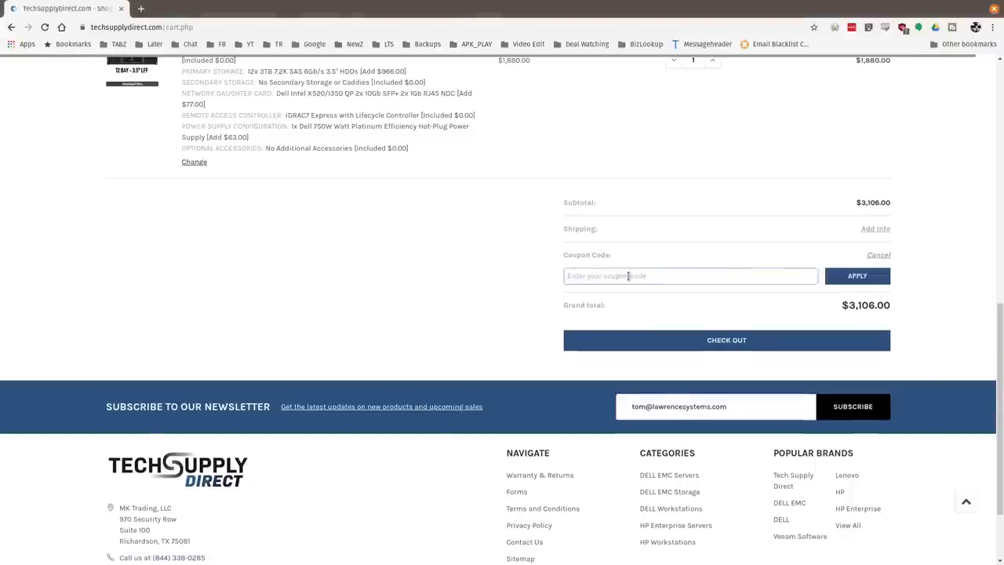
pyautogui.hotkey('ctrl', 'v')
pyautogui.click(857, 275)
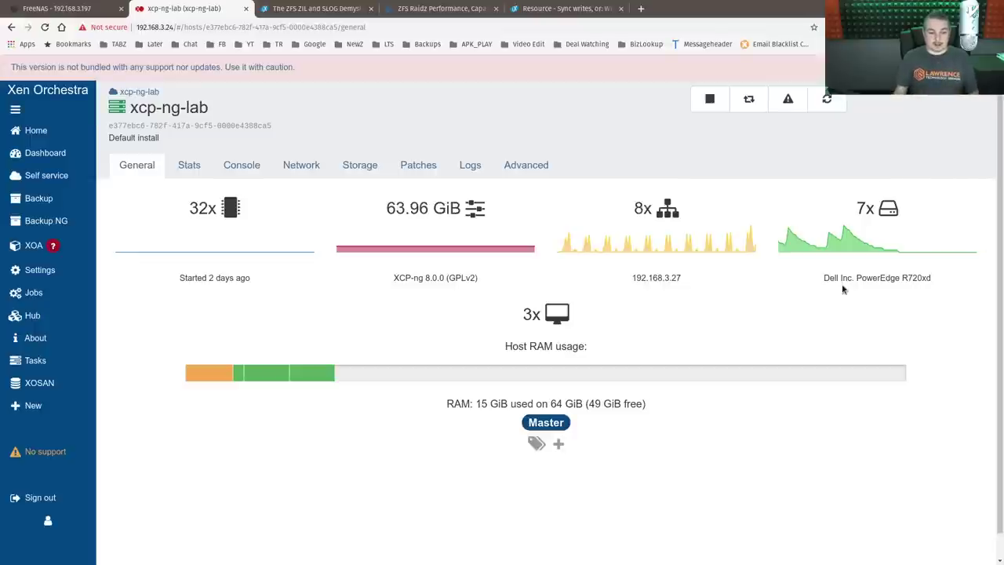
# Return to the xcp-ng-lab host in Xen Orchestra and examine its network interfaces, including the TenGig_Storage connection.
pyautogui.hotkey('alt', 'Tab')
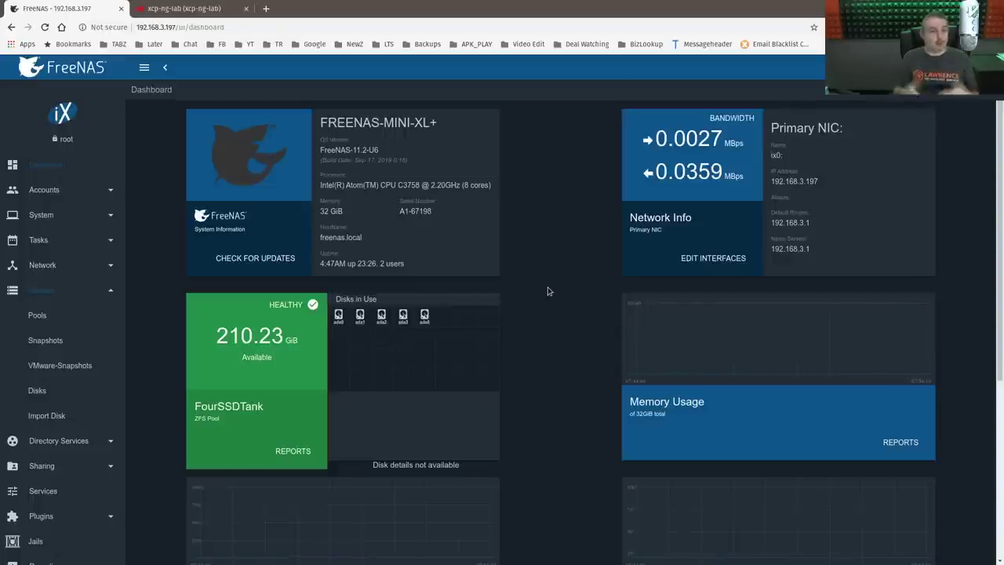
pyautogui.click(163, 7)
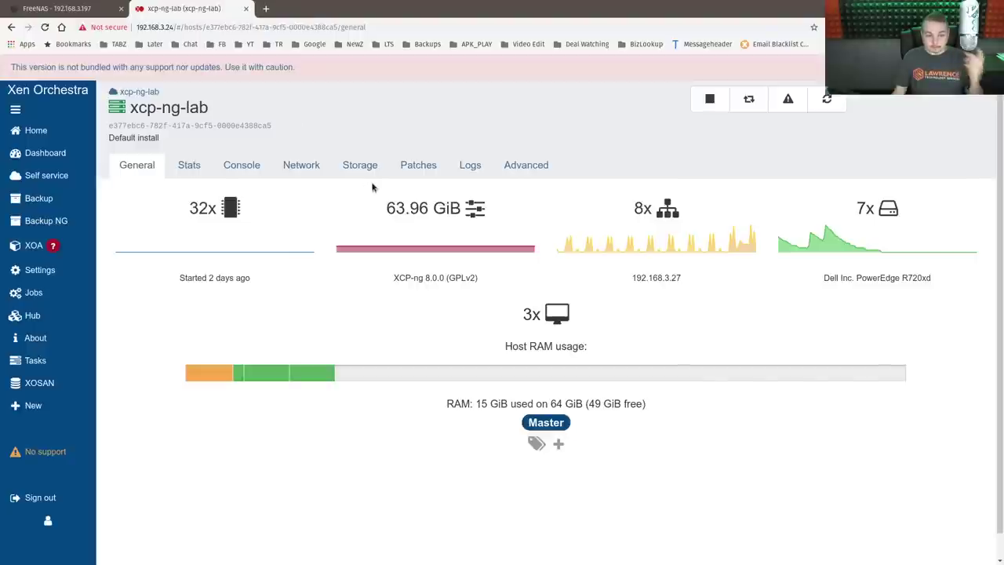
pyautogui.click(304, 168)
pyautogui.scroll(-2, 431, 309)
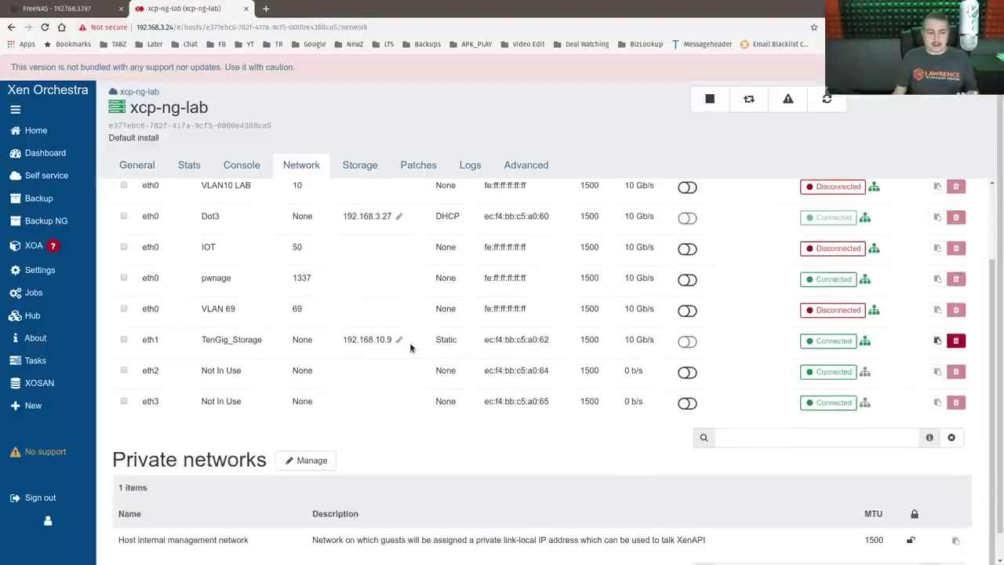
pyautogui.scroll(1, 386, 235)
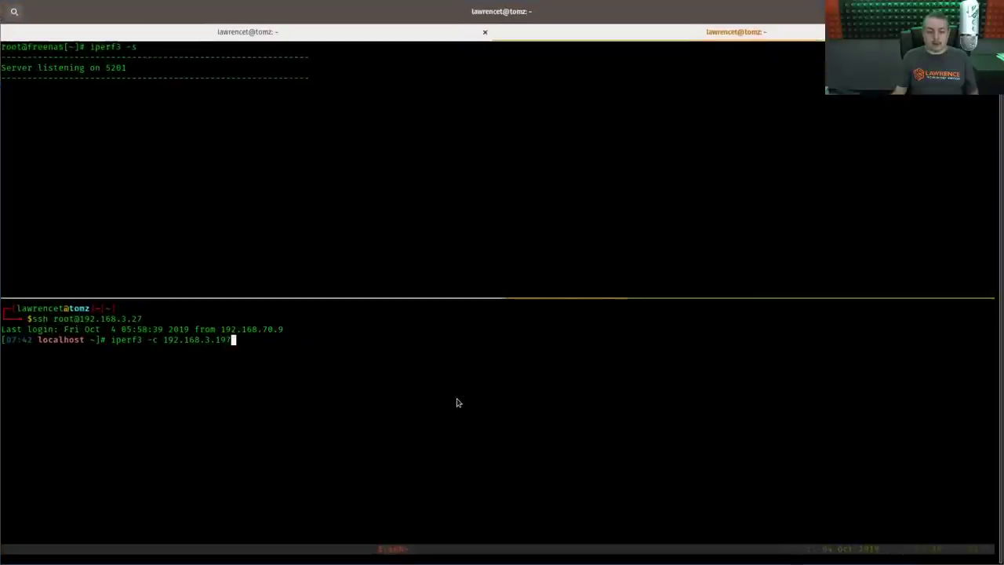
# Run the iperf3 client bandwidth test from the XCP-ng host against 192.168.3.197.
pyautogui.press('Return')
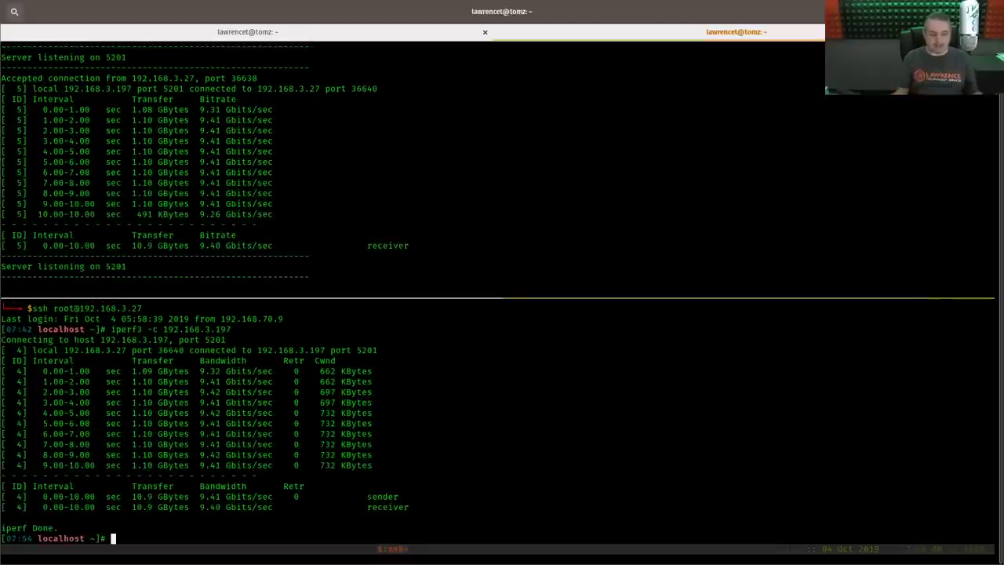
# In the other terminal session, clear the old benchmark output from both lower panes.
pyautogui.click(322, 36)
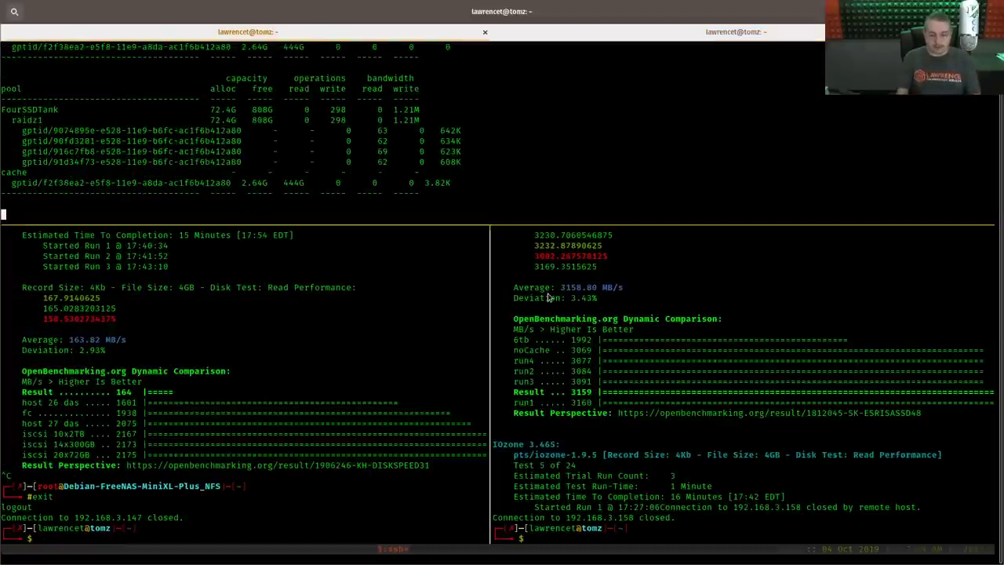
pyautogui.click(275, 379)
pyautogui.write('cel')
pyautogui.press('Return')
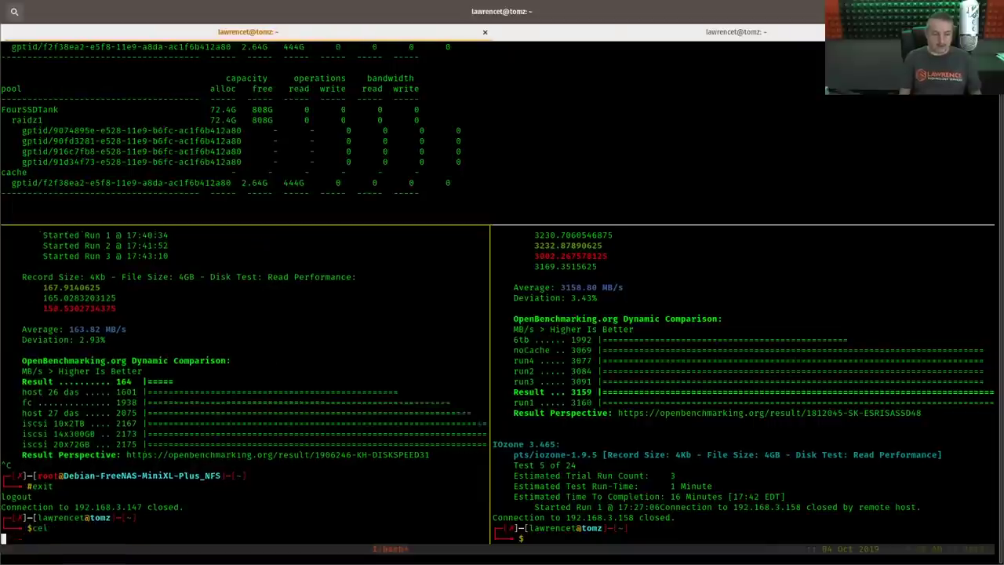
pyautogui.write('clear')
pyautogui.press('Return')
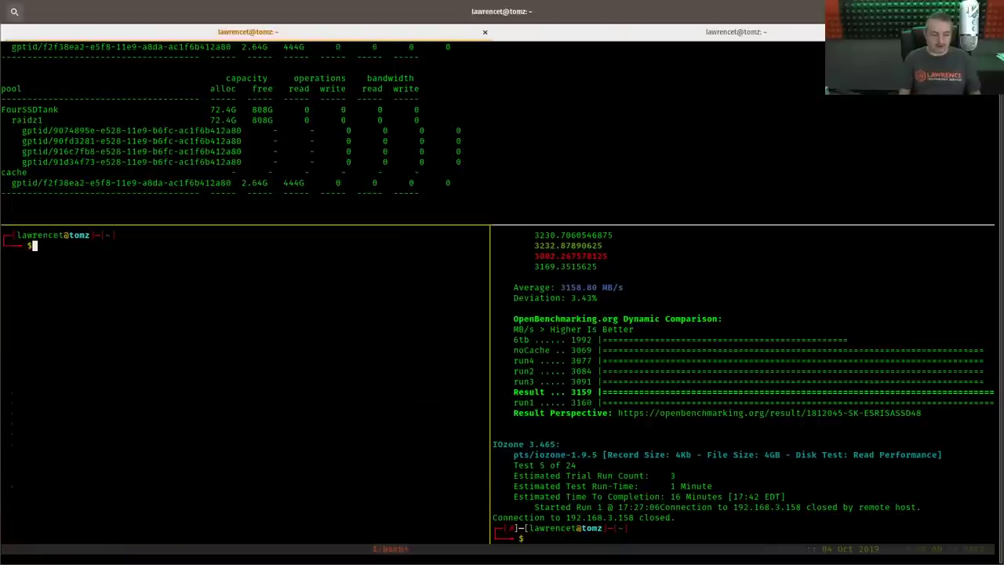
pyautogui.click(773, 407)
pyautogui.write('clear')
pyautogui.press('Return')
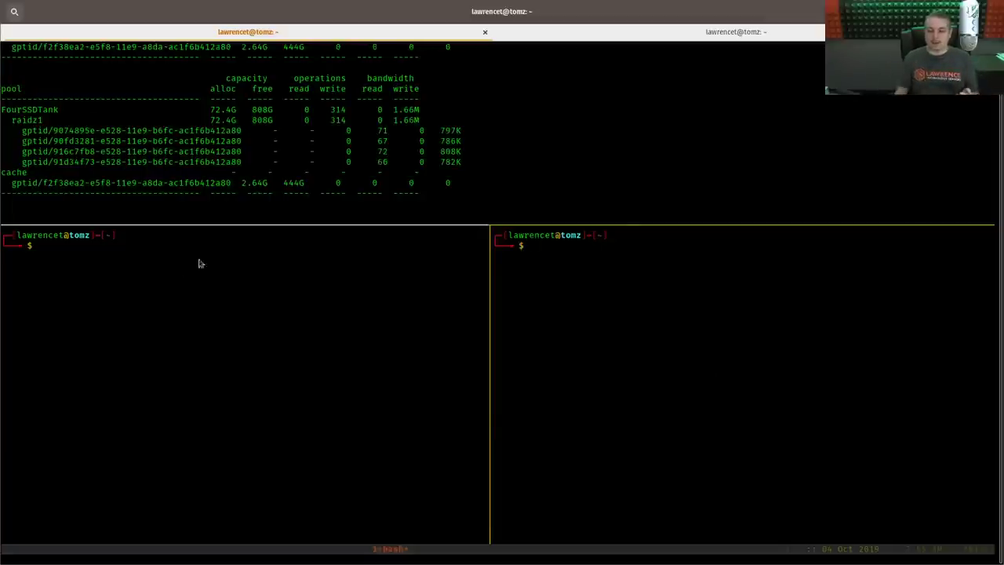
# Stop the running pool statistics on FreeNAS and list the files in the root home directory.
pyautogui.click(377, 151)
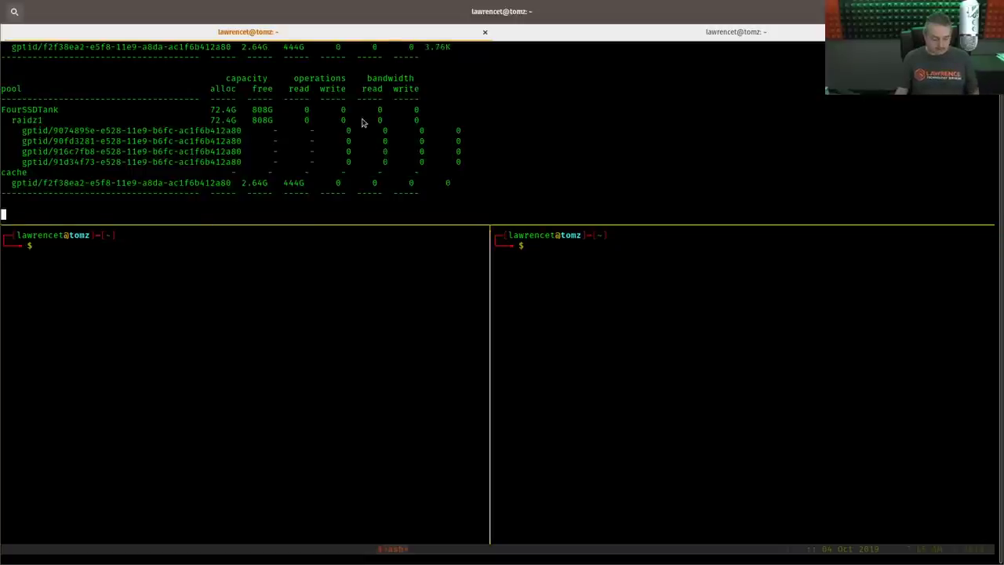
pyautogui.hotkey('ctrl', 'c')
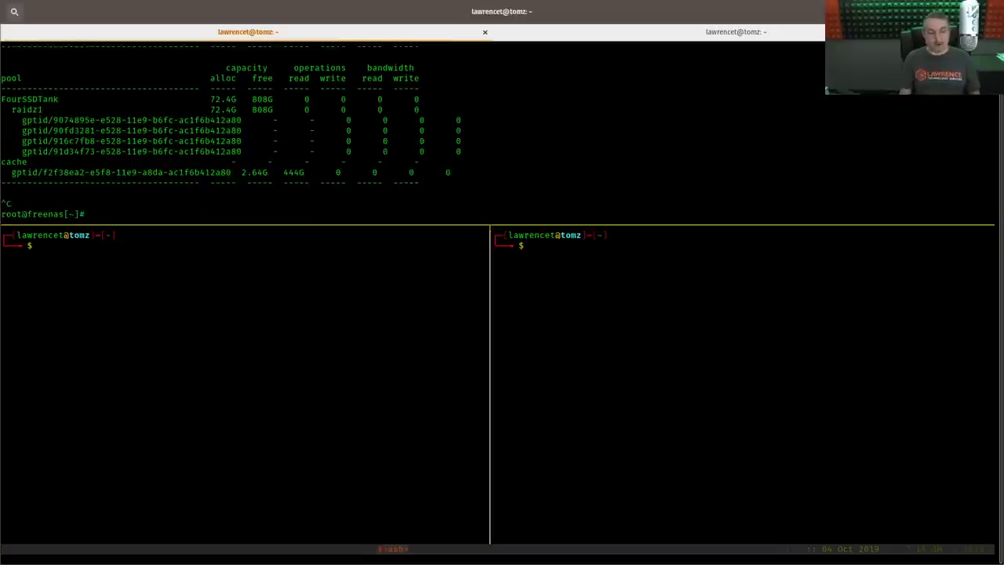
pyautogui.write('ls')
pyautogui.press('Return')
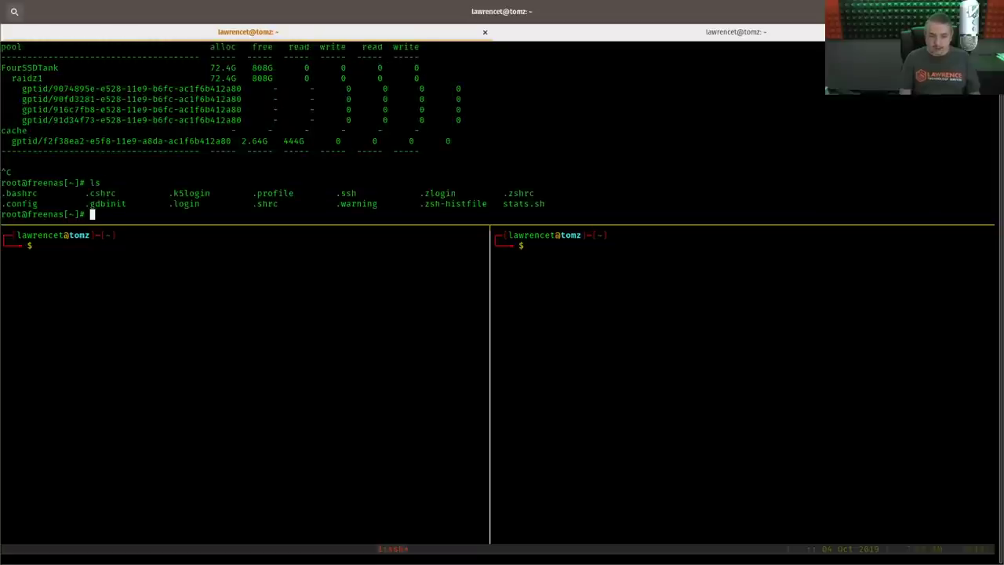
# Print the contents of stats.sh and run the script to monitor FourSSDTank's I/O.
pyautogui.write('cat stats.sh')
pyautogui.press('Return')
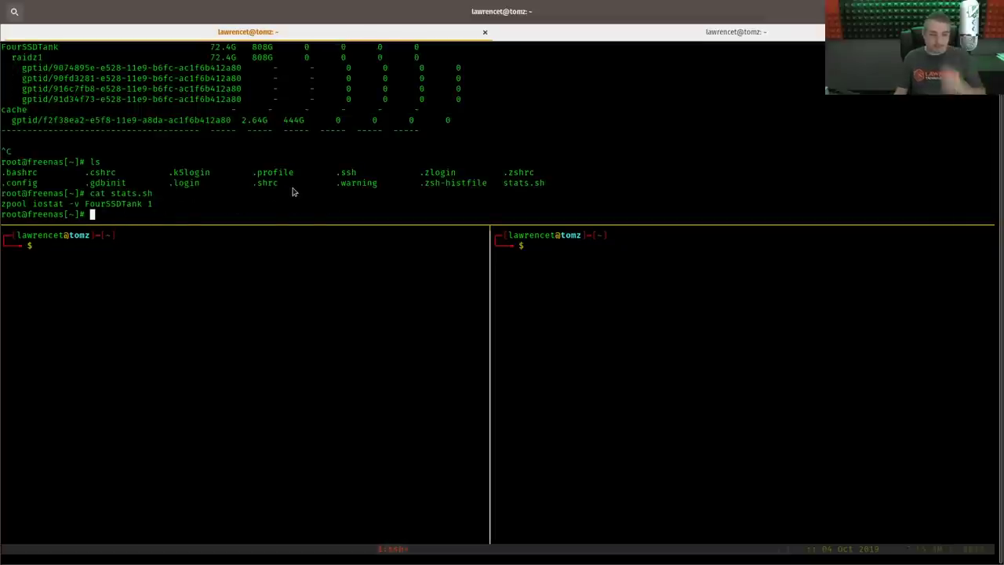
pyautogui.write('./stats.sh')
pyautogui.press('Return')
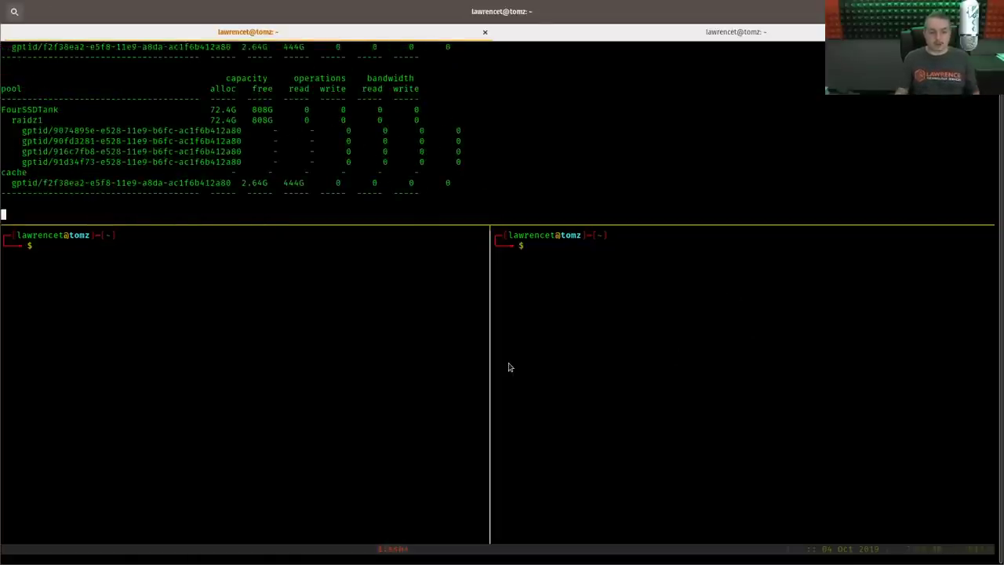
# Switch to Chrome, open the console of the "Debian LAB on NFS FreeNAS Mini XL Plus" VM and clear its screen.
pyautogui.press('super')
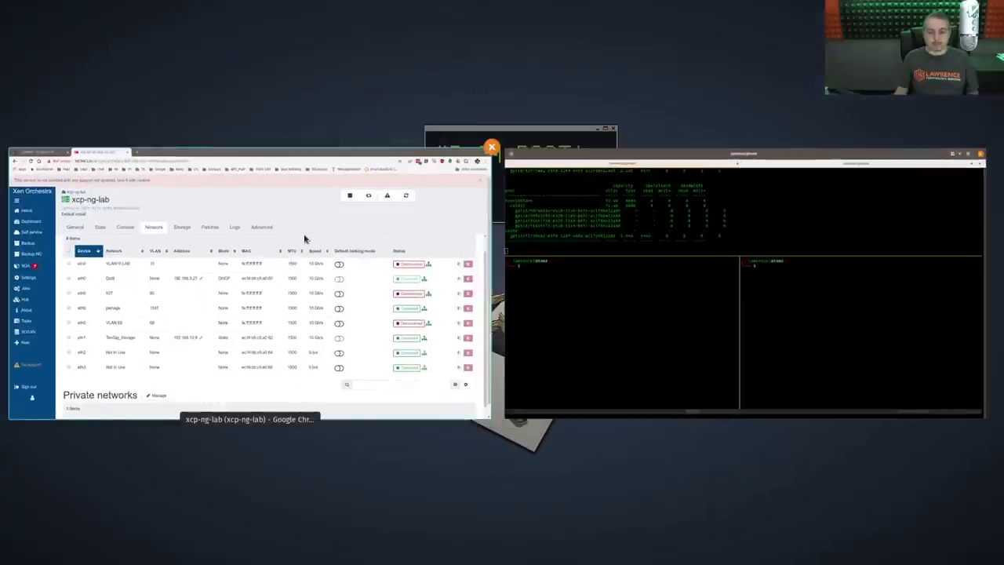
pyautogui.click(262, 206)
pyautogui.click(35, 130)
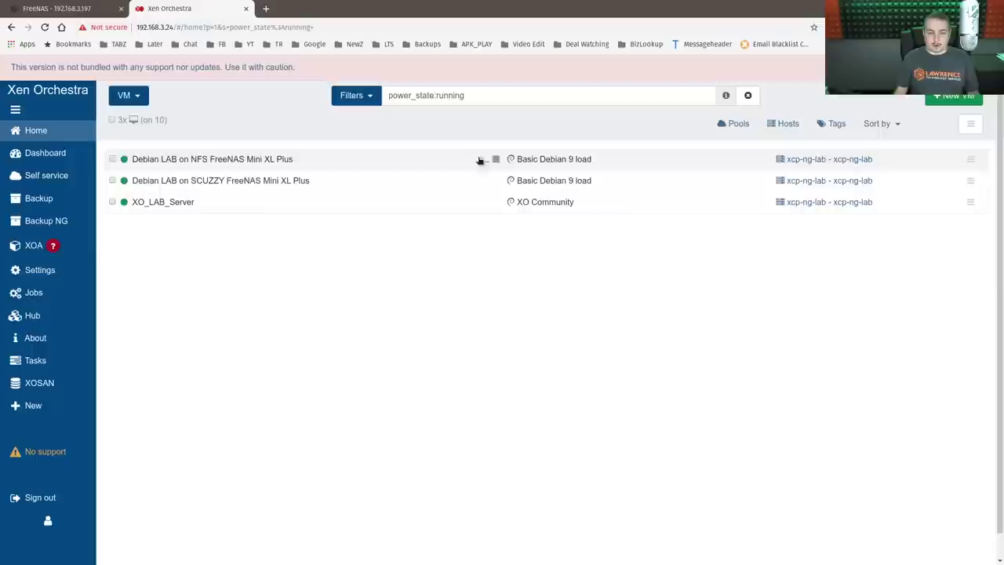
pyautogui.click(286, 161)
pyautogui.click(242, 165)
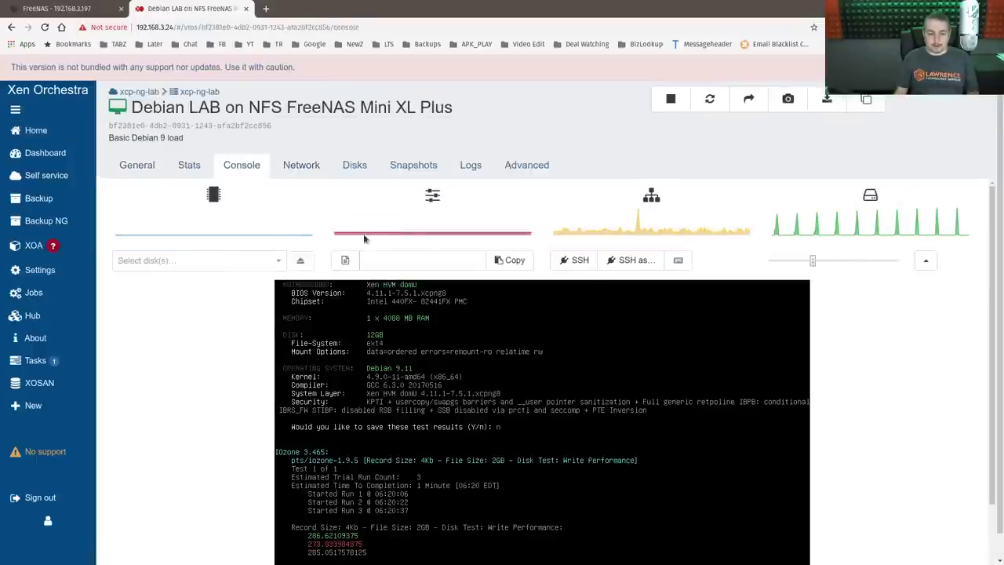
pyautogui.click(926, 260)
pyautogui.hotkey('ctrl', 'l')
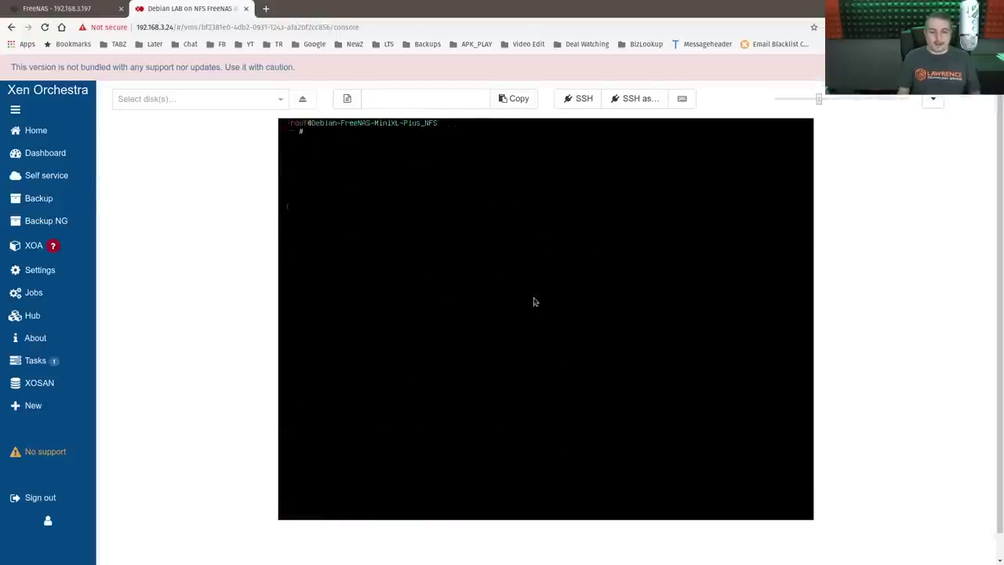
# Bring back the VM's page header and look up its IP address in the network details.
pyautogui.click(933, 99)
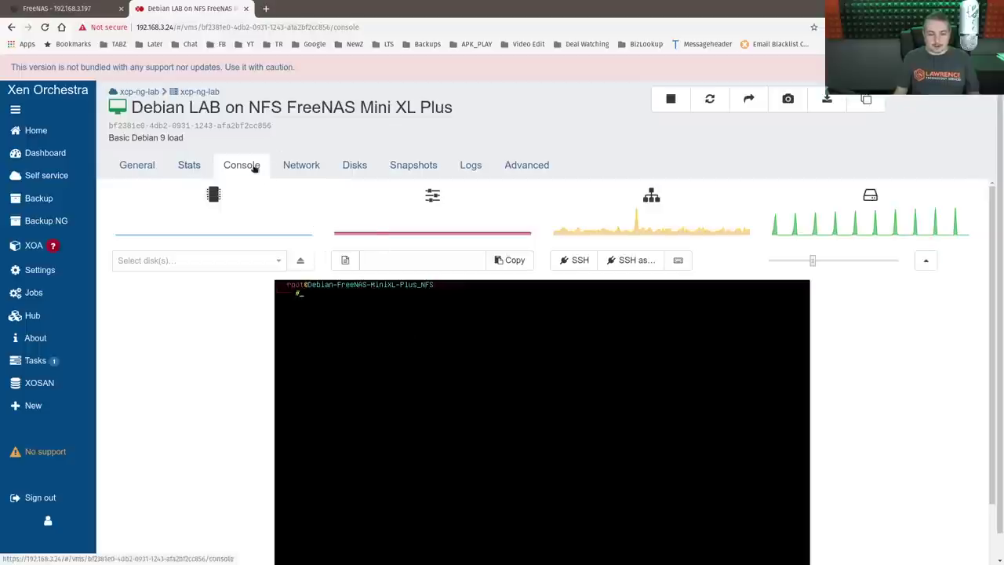
pyautogui.click(284, 168)
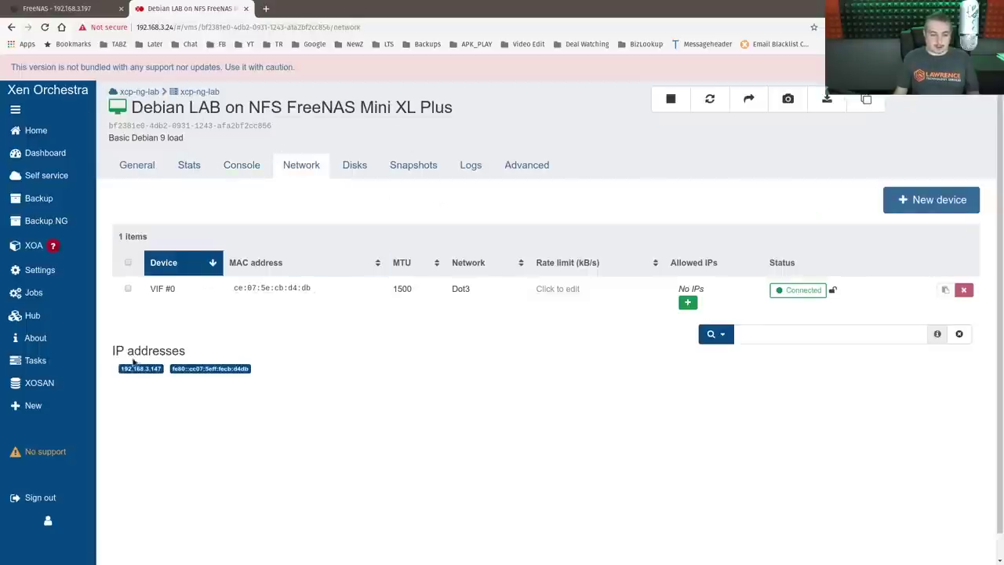
# Switch to the terminal and connect by SSH as root to the NFS lab VM at 192.168.3.147.
pyautogui.press('super')
pyautogui.click(592, 363)
pyautogui.click(309, 388)
pyautogui.write('ssh root@192.168.3.147')
pyautogui.press('Return')
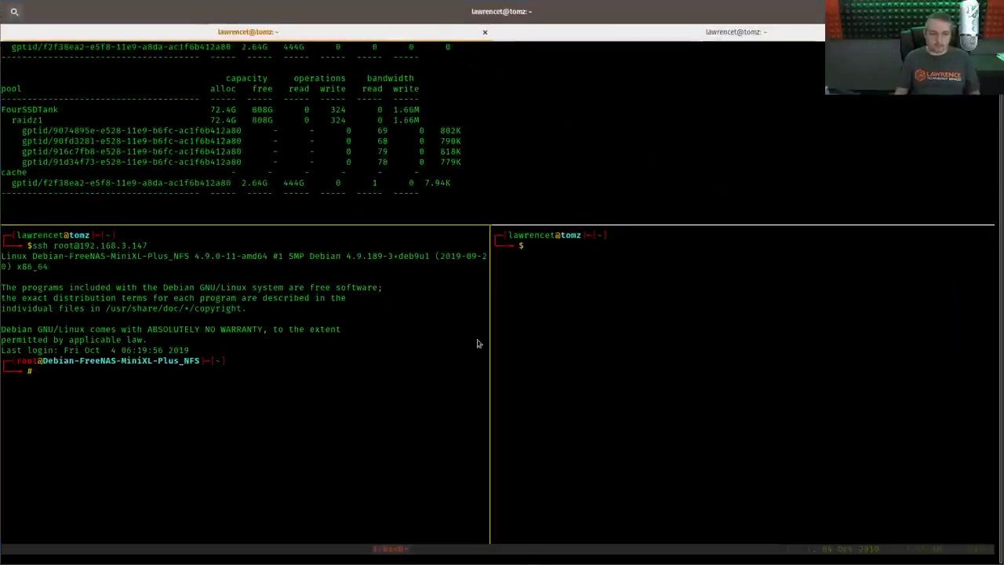
# Switch to Chrome, open the "Debian LAB on SCUZZY FreeNAS Mini XL Plus" VM and look up its IP address in the network details.
pyautogui.press('super')
pyautogui.click(328, 322)
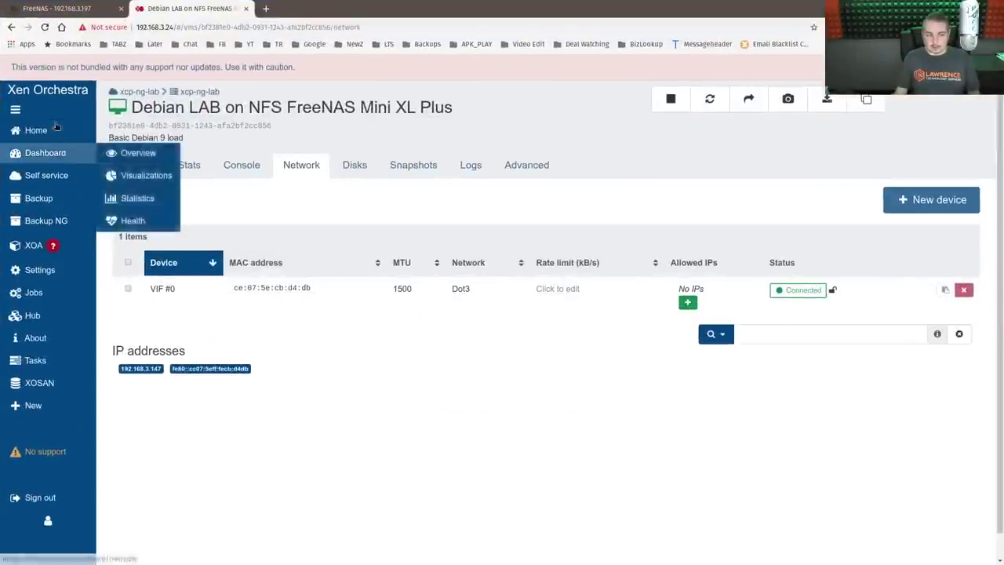
pyautogui.click(35, 130)
pyautogui.click(266, 180)
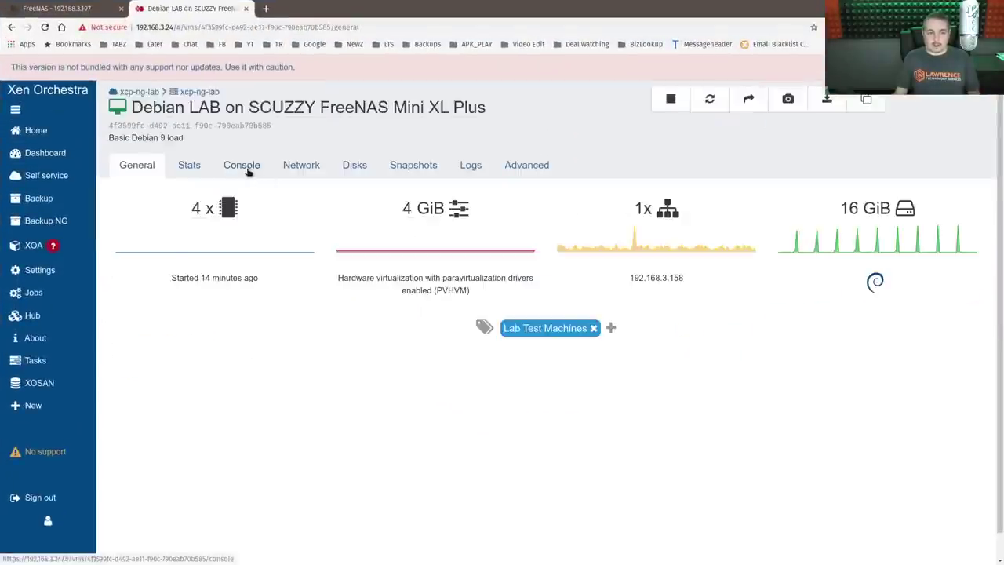
pyautogui.click(249, 168)
pyautogui.click(303, 169)
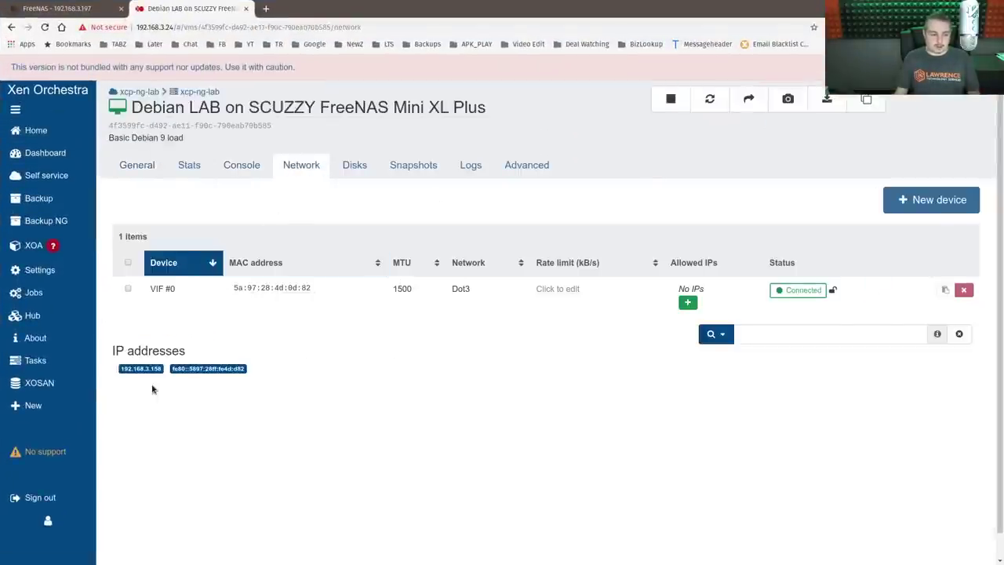
# Switch to the terminal, connect by SSH as root to 192.168.3.158 in the unused shell pane and clear its screen.
pyautogui.press('super')
pyautogui.click(769, 372)
pyautogui.write('exit')
pyautogui.click(775, 358)
pyautogui.write('ssh root@192.168.3.158')
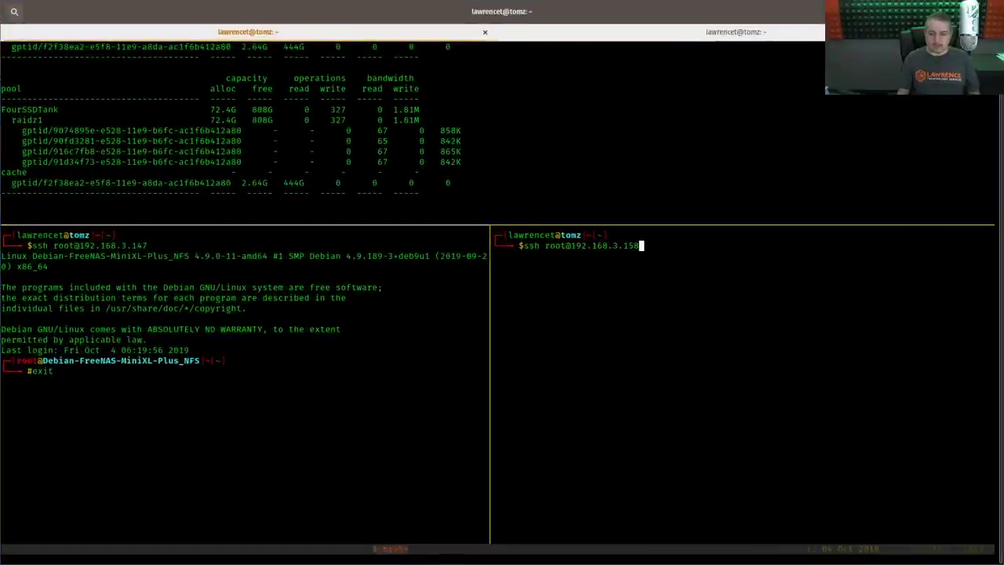
pyautogui.press('Return')
pyautogui.hotkey('ctrl', 'l')
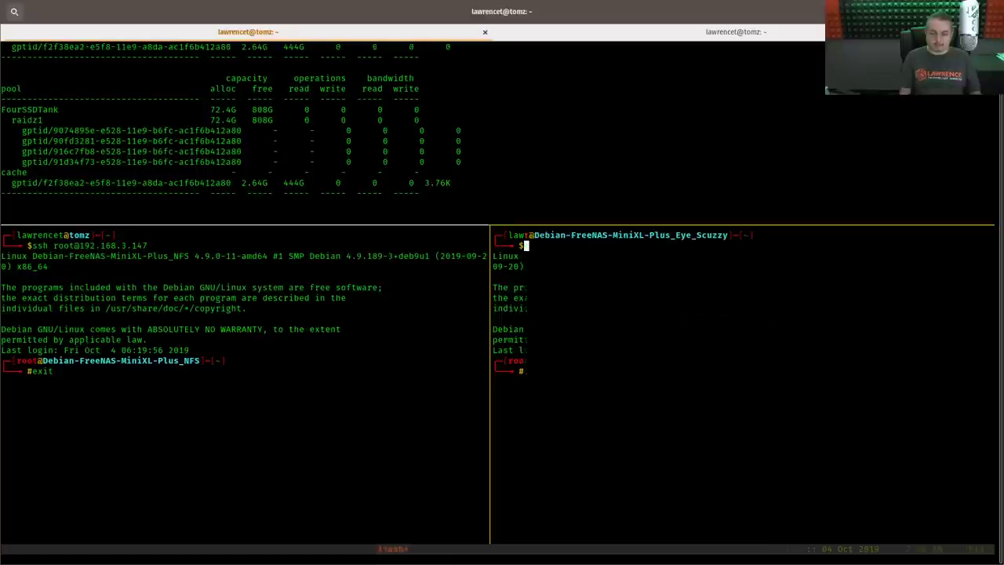
# Remove the stray text from the NFS VM's prompt and clear that session's screen.
pyautogui.click(435, 416)
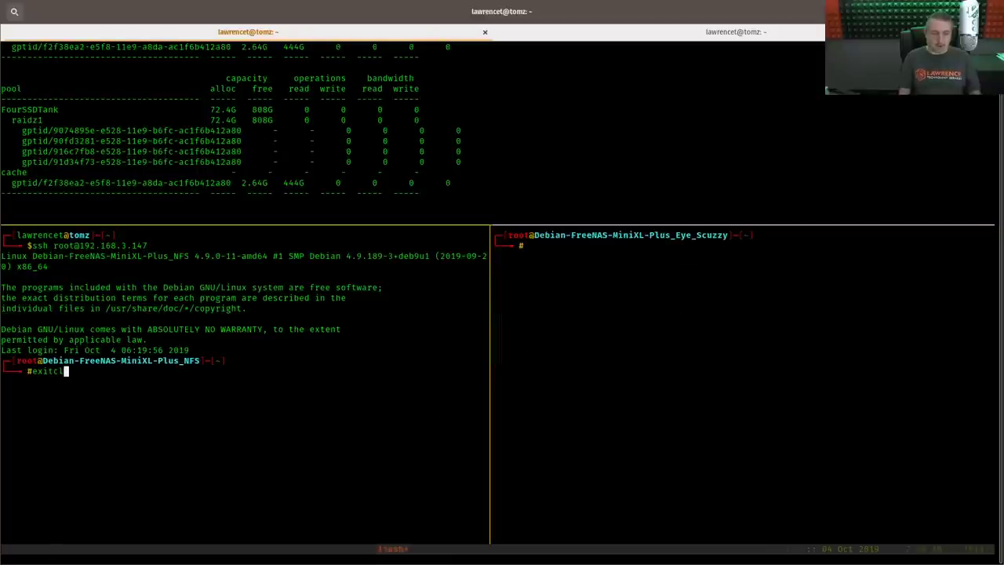
pyautogui.press('BackSpace')
pyautogui.press('BackSpace')
pyautogui.press('BackSpace')
pyautogui.press('BackSpace')
pyautogui.write('clear')
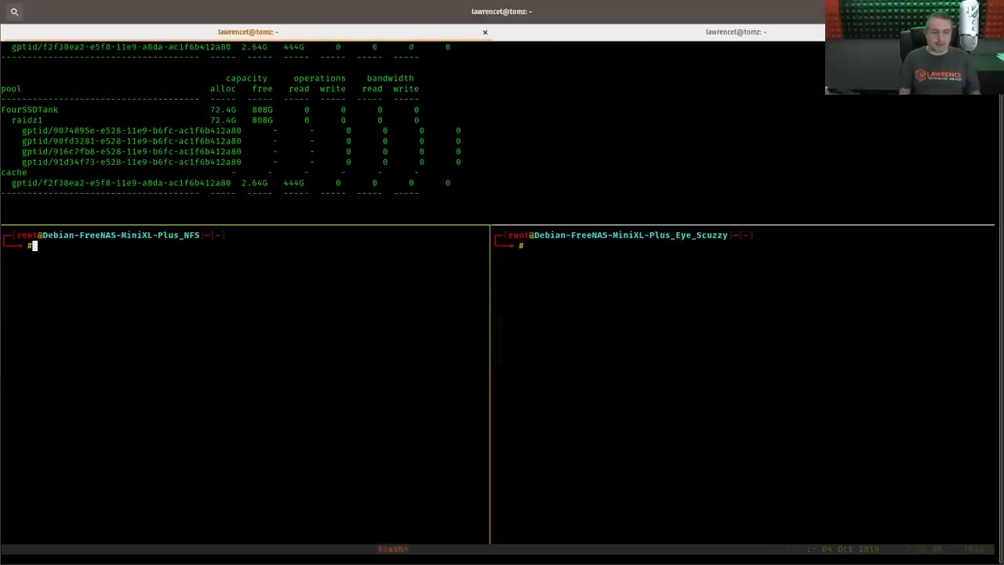
pyautogui.press('Return')
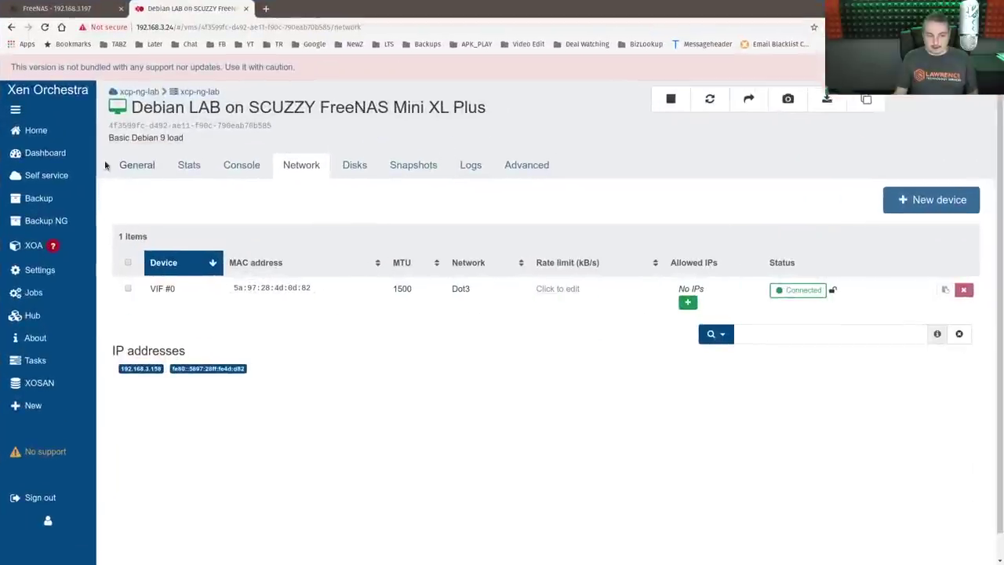
# Switch to FreeNAS in Chrome, open the storage pools and expand FourSSDTank to view its datasets and zvol.
pyautogui.click(59, 9)
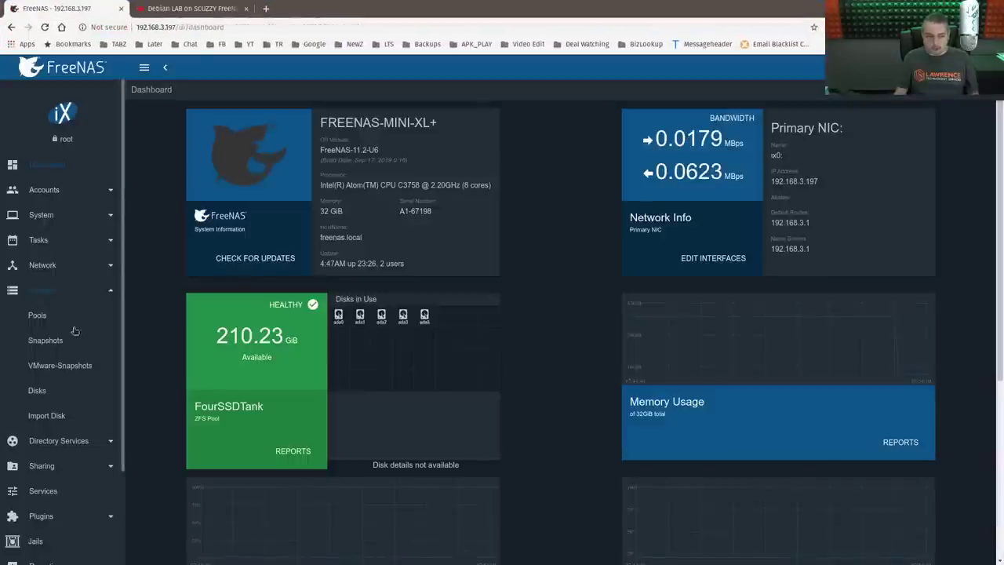
pyautogui.click(38, 316)
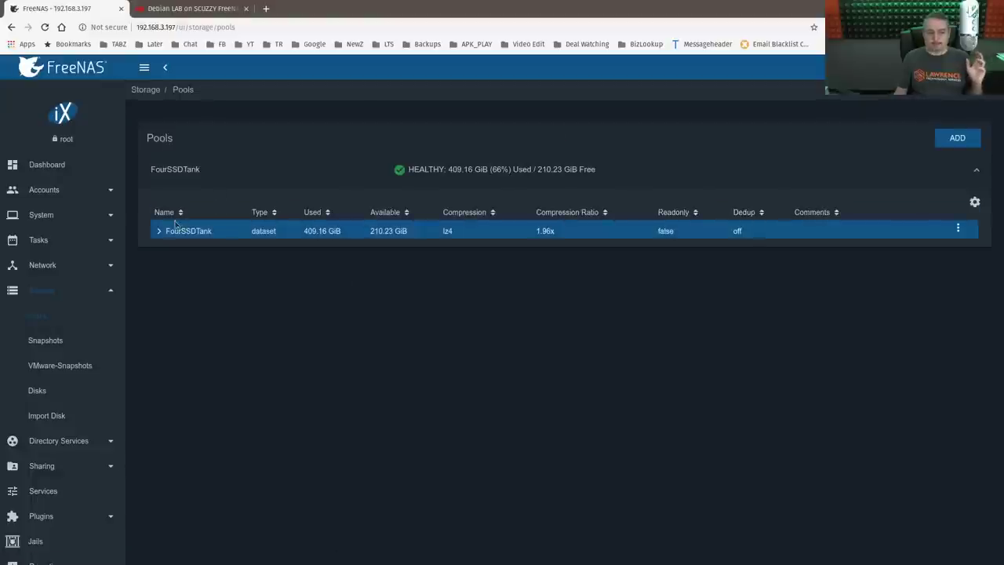
pyautogui.click(156, 232)
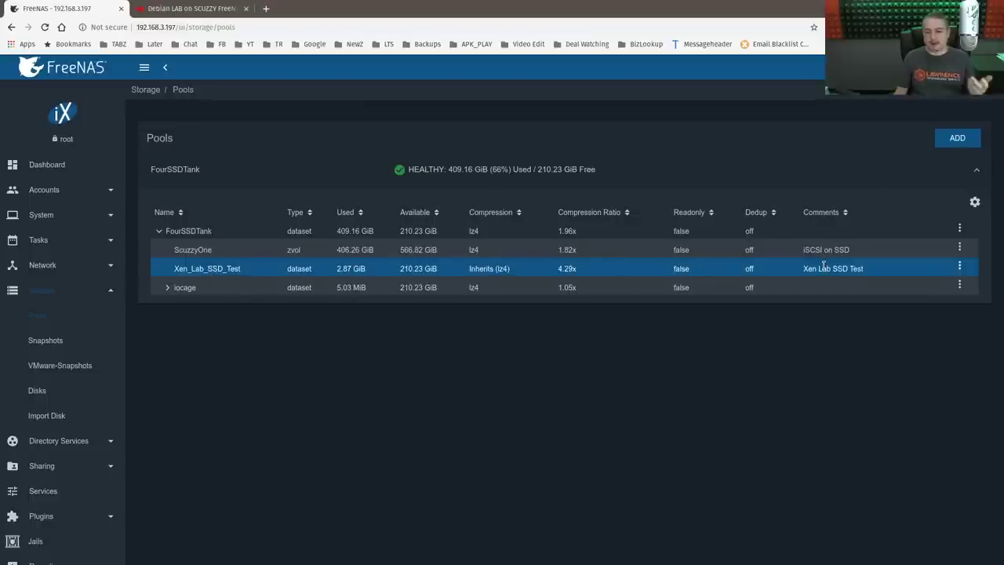
pyautogui.click(959, 267)
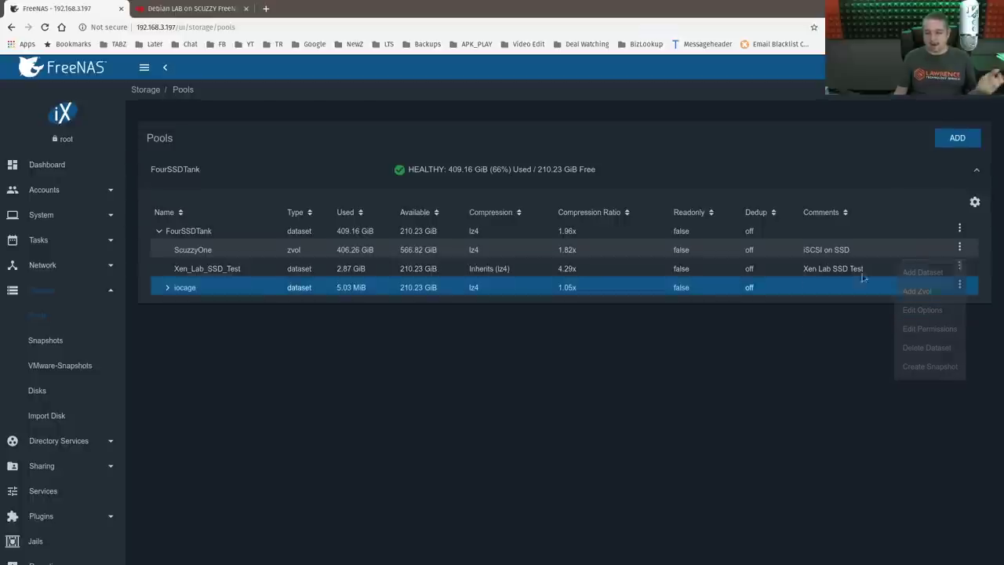
pyautogui.click(801, 326)
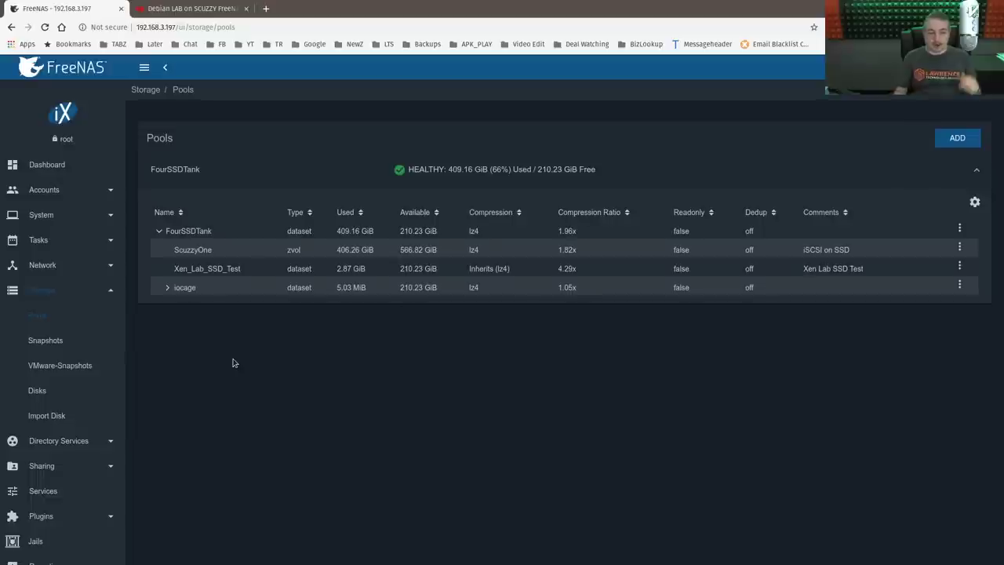
# Examine the Sync options of the Xen_Lab_SSD_Test dataset and leave its settings without saving.
pyautogui.click(961, 267)
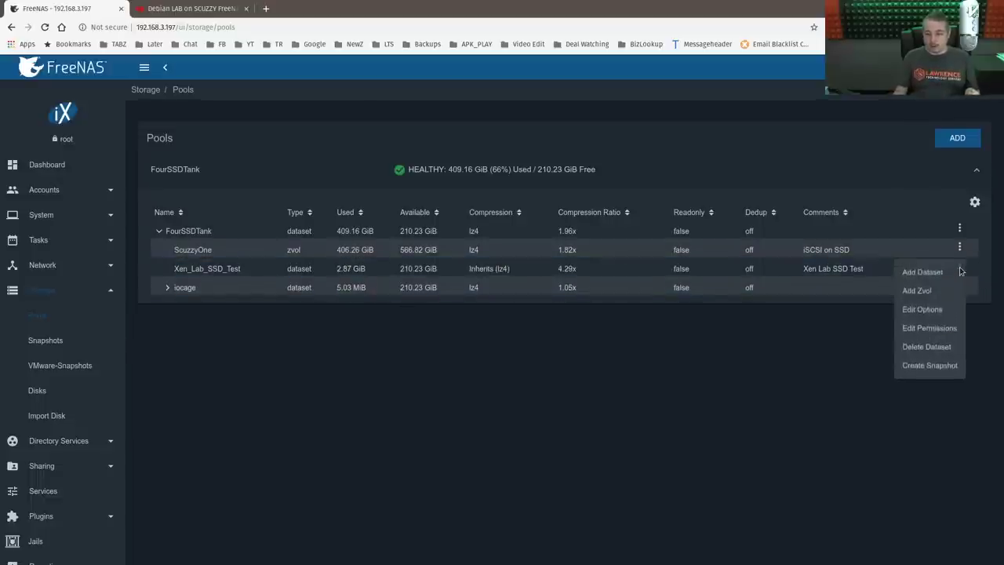
pyautogui.click(938, 310)
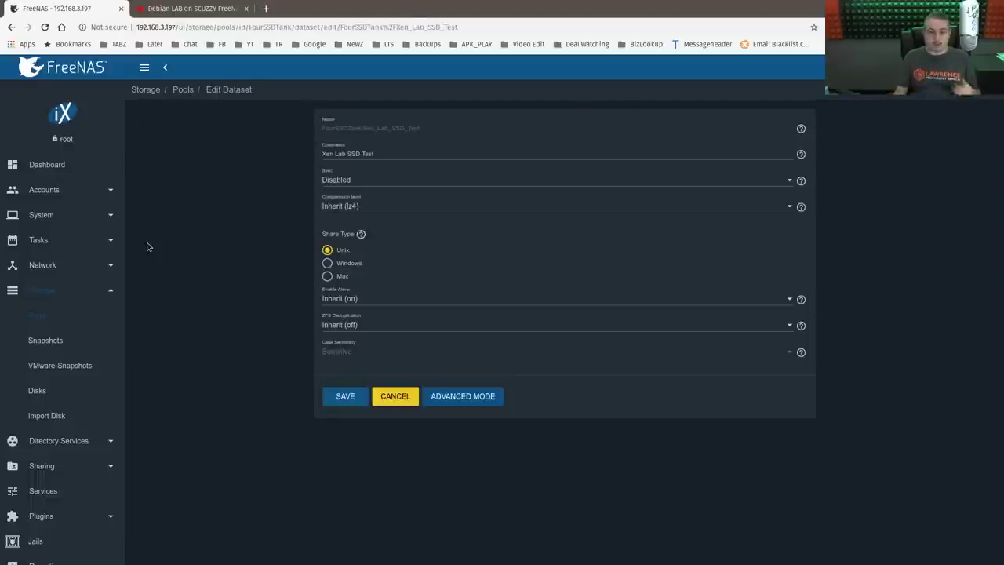
pyautogui.click(354, 180)
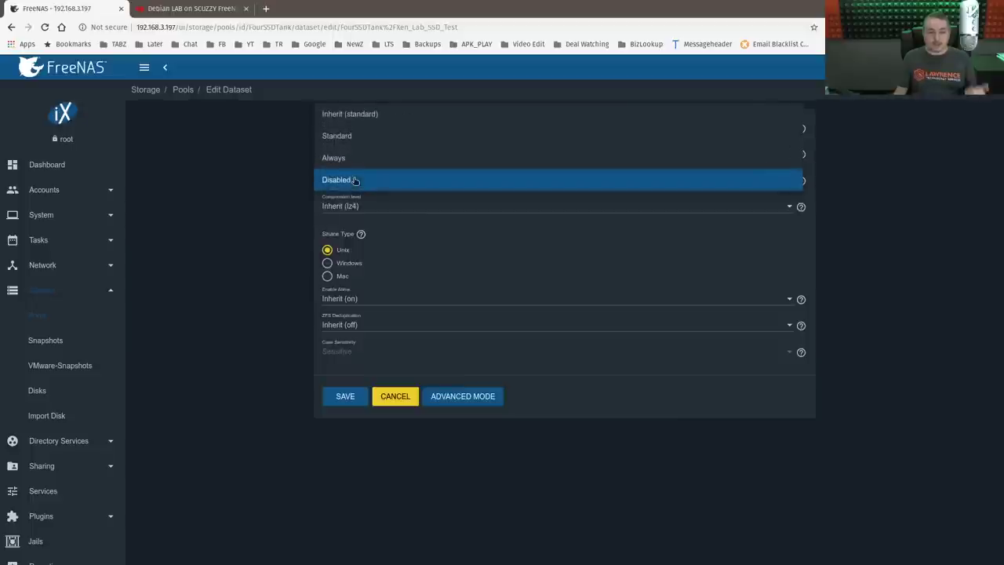
pyautogui.click(354, 180)
pyautogui.click(386, 405)
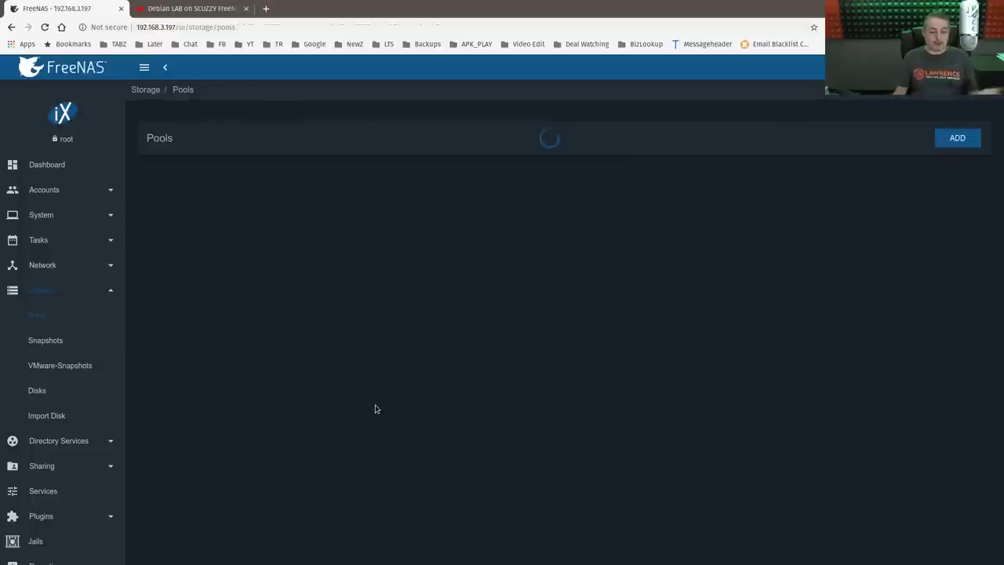
# Examine the Sync setting of the ScuzzyOne zvol and leave its settings without saving.
pyautogui.click(160, 231)
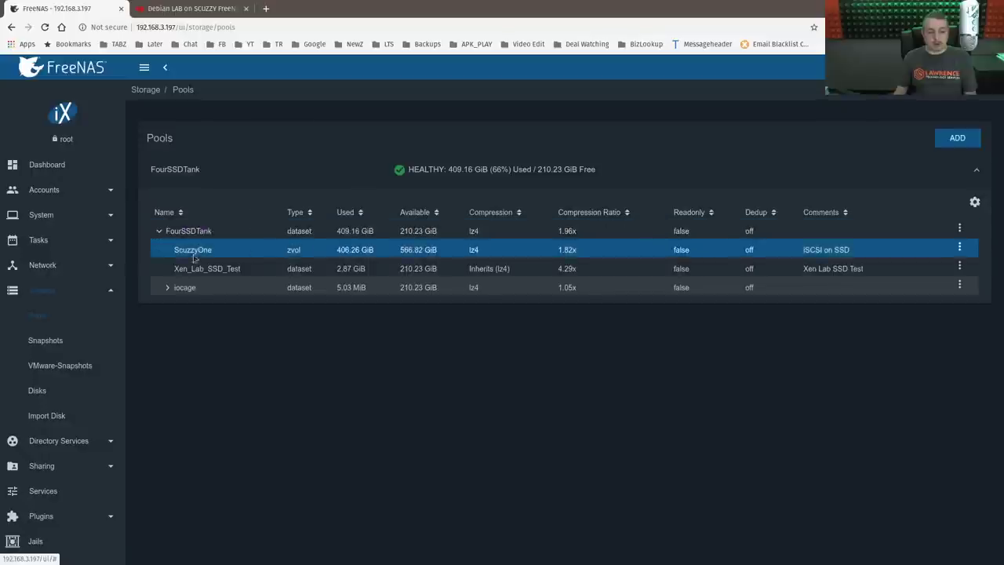
pyautogui.click(960, 248)
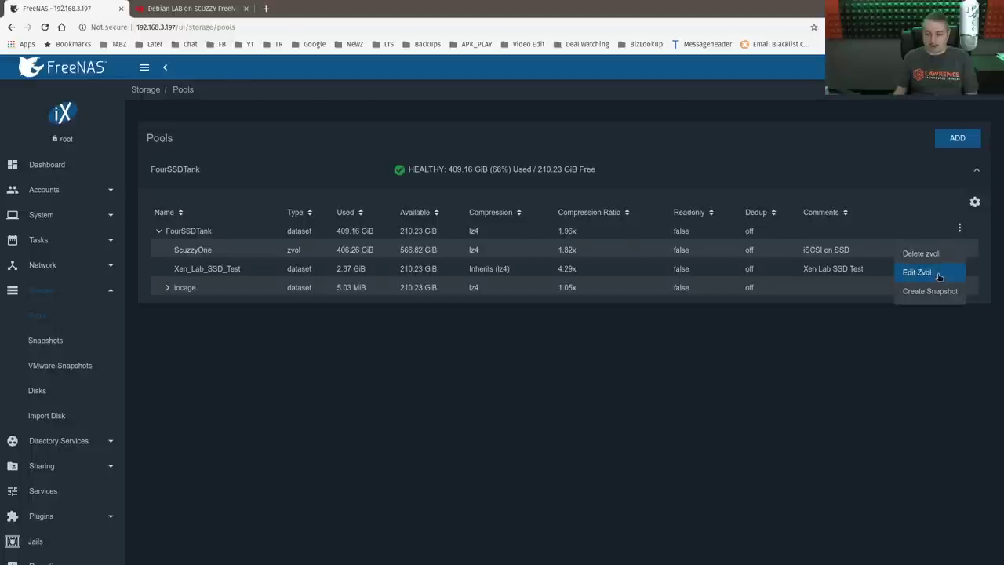
pyautogui.click(939, 277)
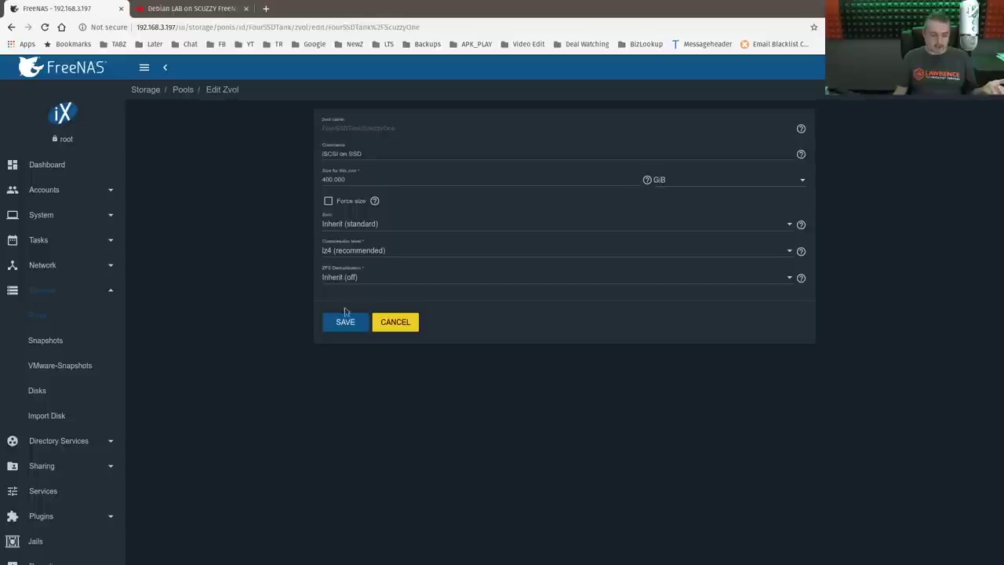
pyautogui.click(404, 326)
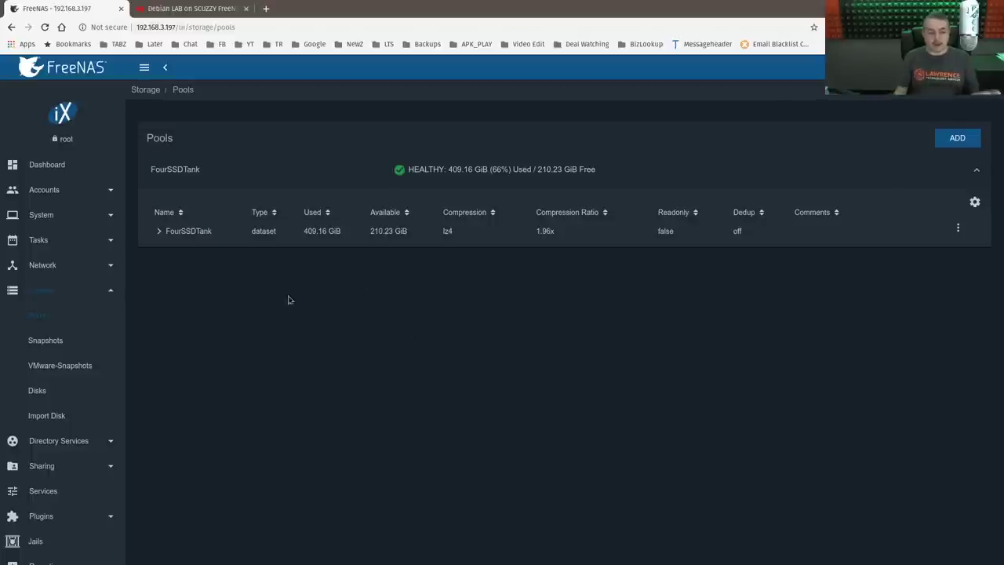
# Expand FourSSDTank to review its datasets, and go to the virtual machine list in Xen Orchestra.
pyautogui.click(160, 231)
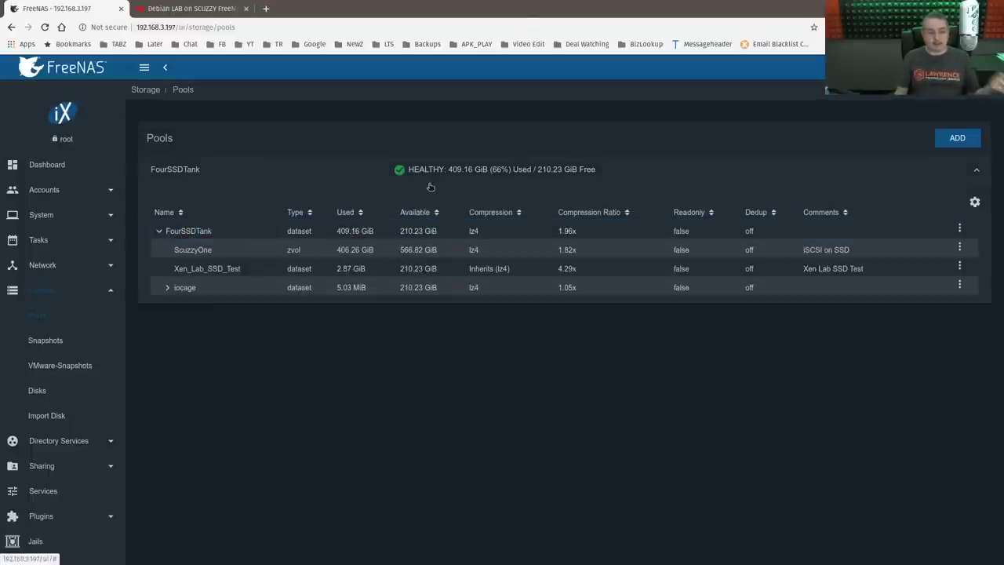
pyautogui.click(351, 232)
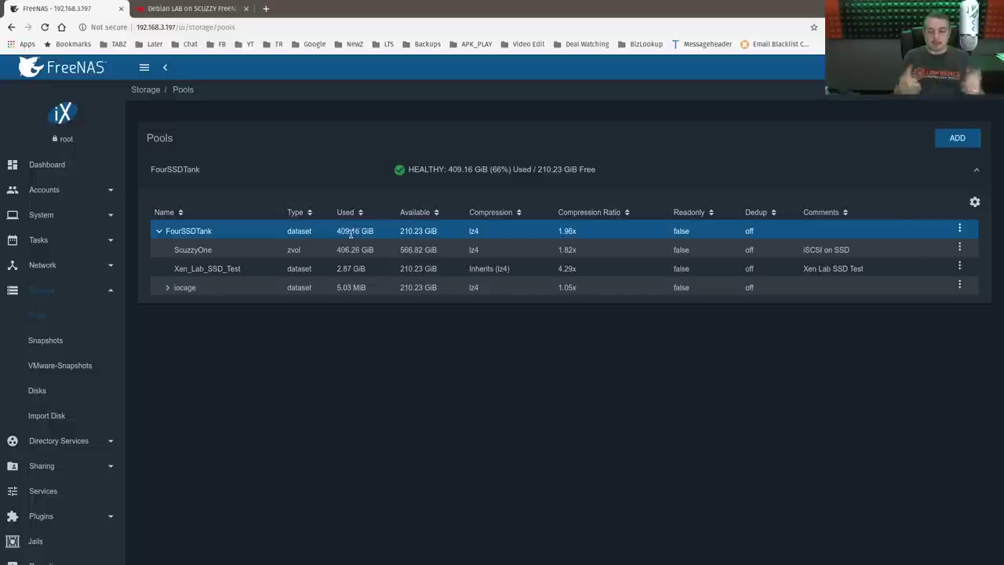
pyautogui.click(218, 268)
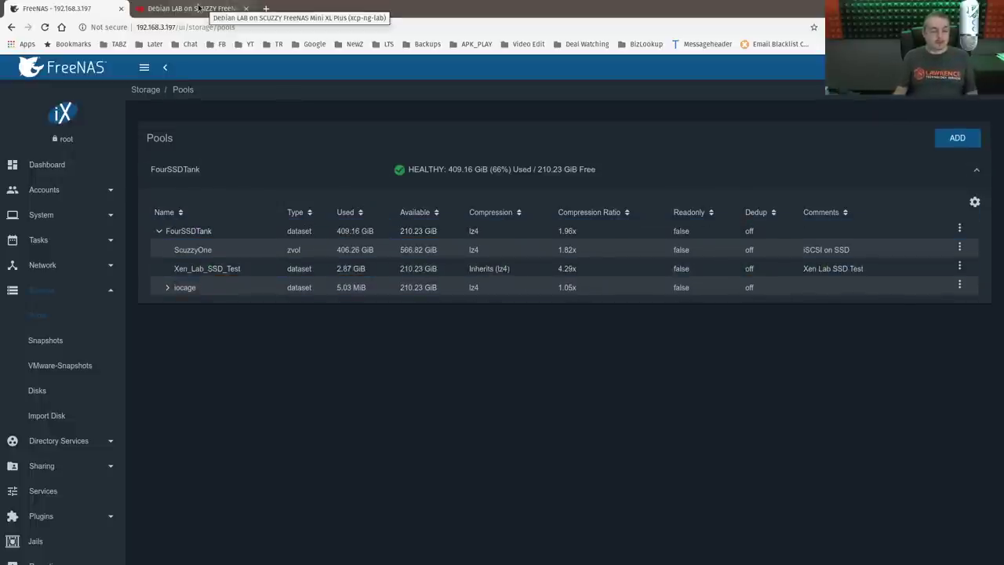
pyautogui.click(198, 7)
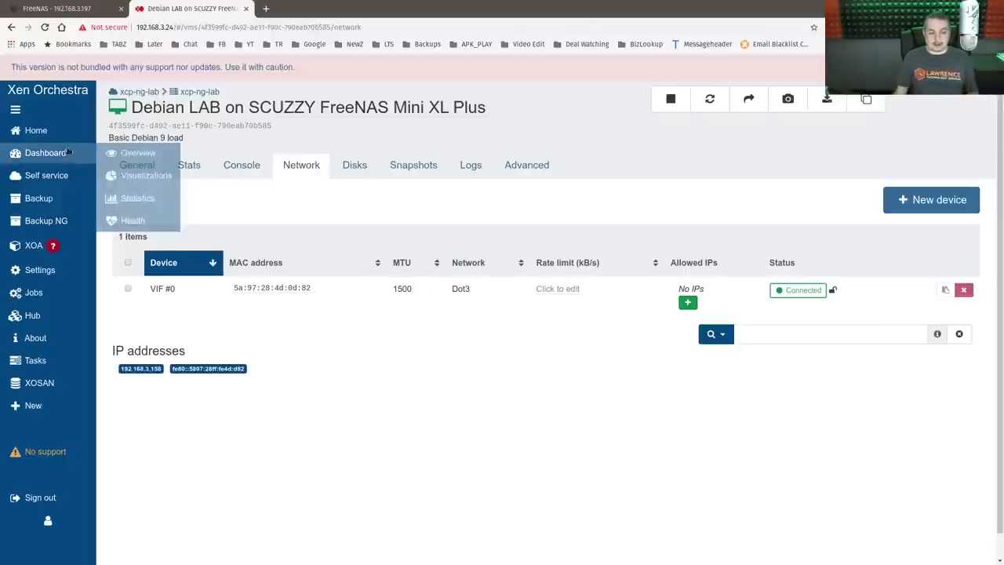
pyautogui.click(32, 125)
# Switch to the terminal and print the contents of speedtest.sh on the NFS VM.
pyautogui.press('super')
pyautogui.click(629, 332)
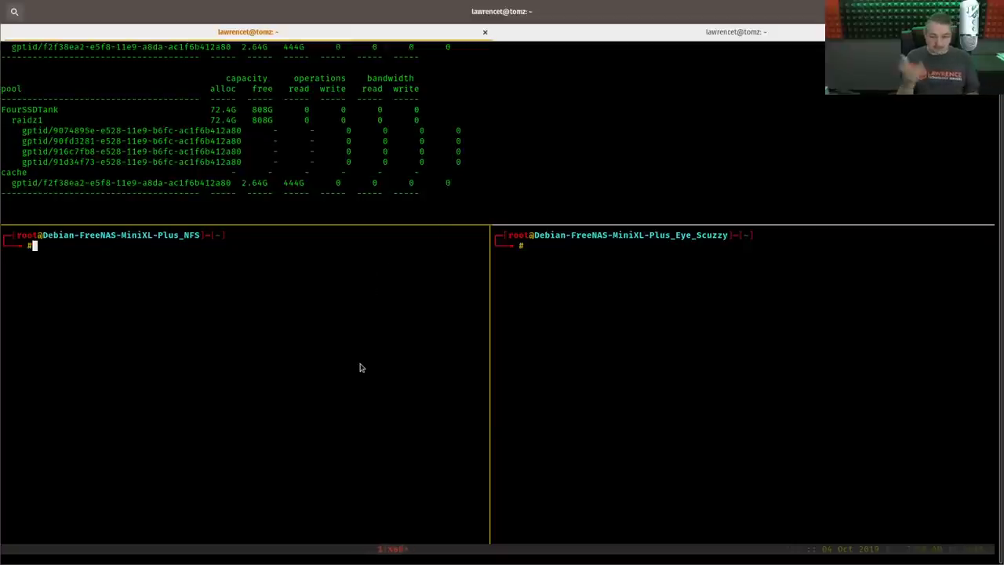
pyautogui.write('./')
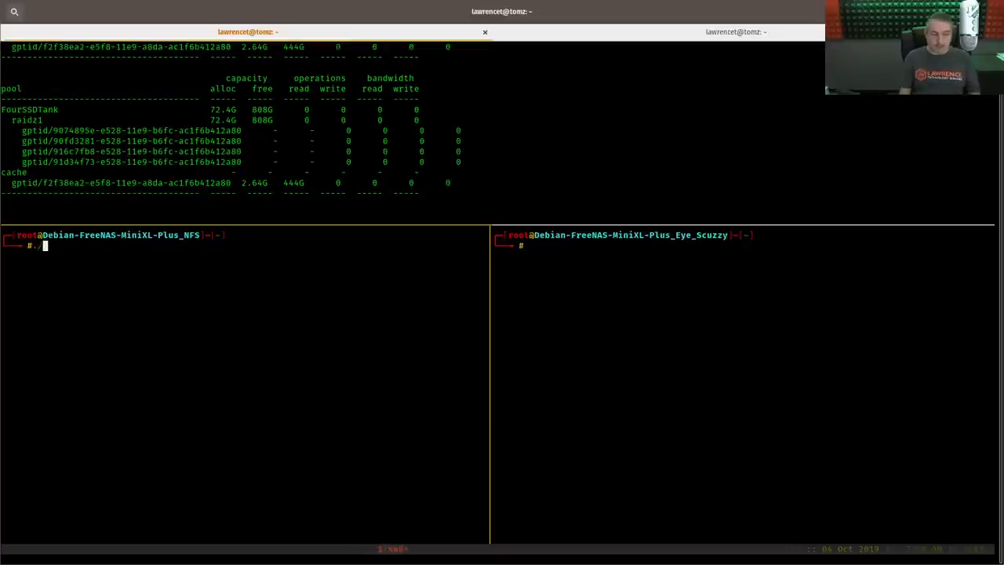
pyautogui.press('BackSpace')
pyautogui.press('BackSpace')
pyautogui.write('cat speedtest.sh')
pyautogui.press('Return')
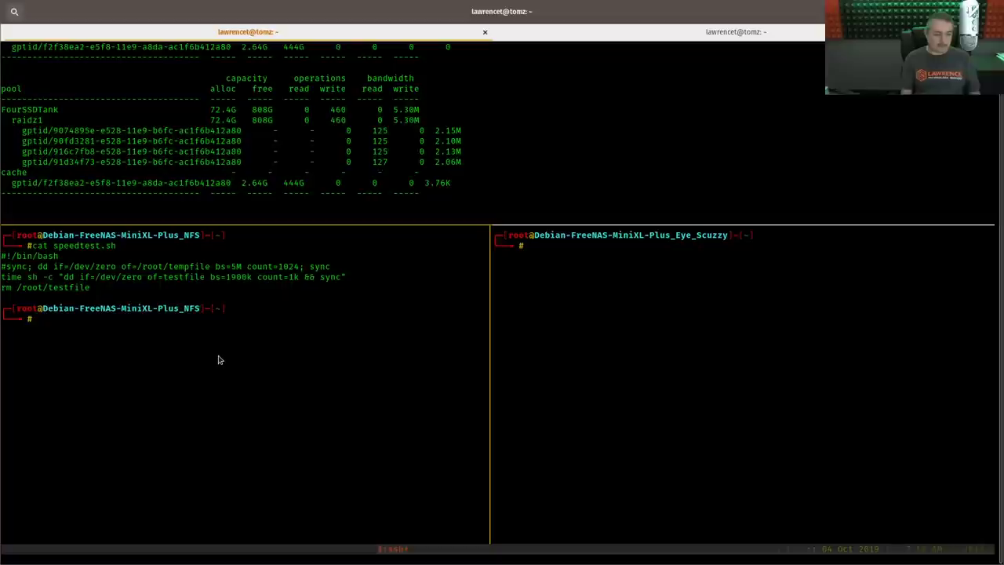
# Run speedtest.sh twice on the NFS VM to test its write speed.
pyautogui.write('./speedtest.sh')
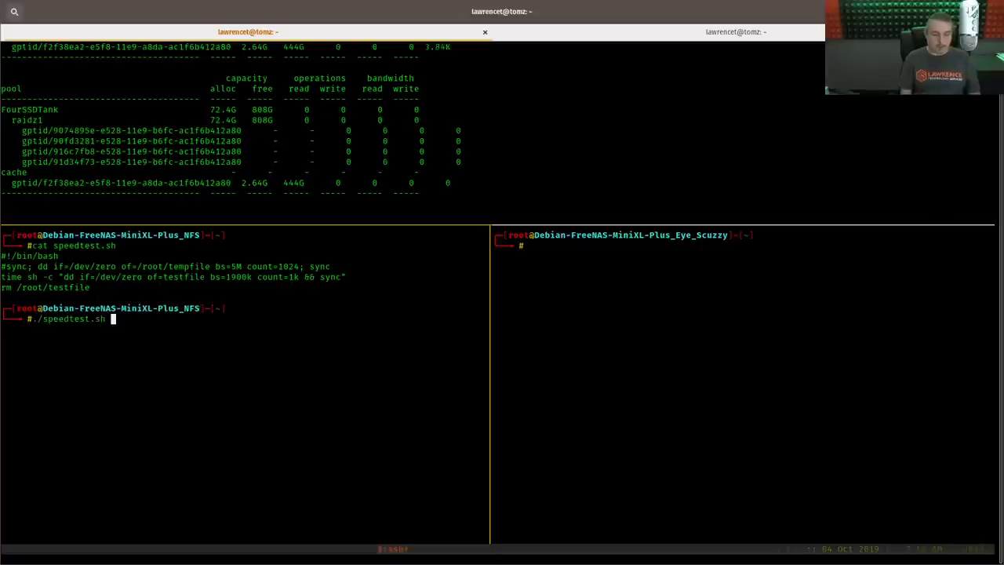
pyautogui.press('Return')
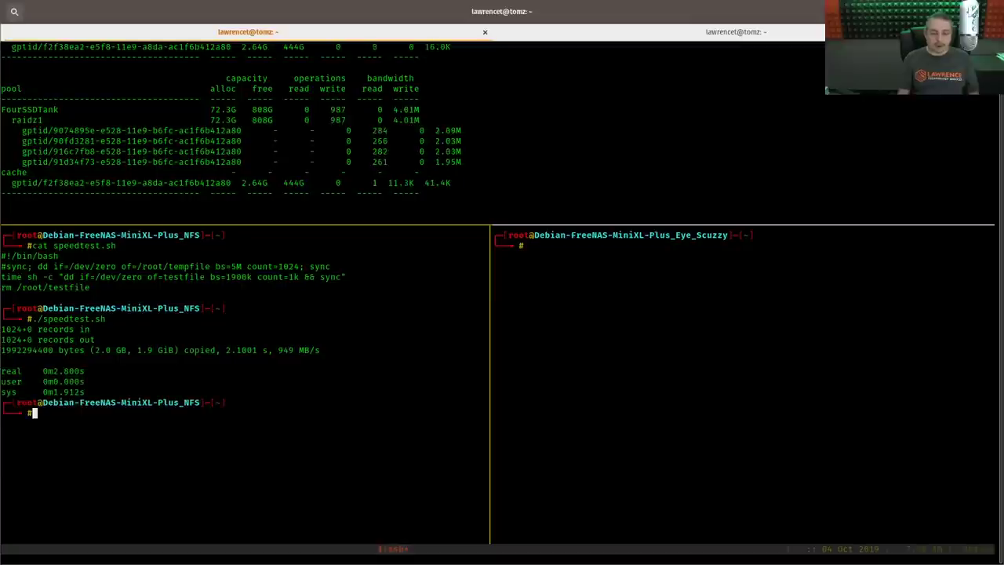
pyautogui.press('Up')
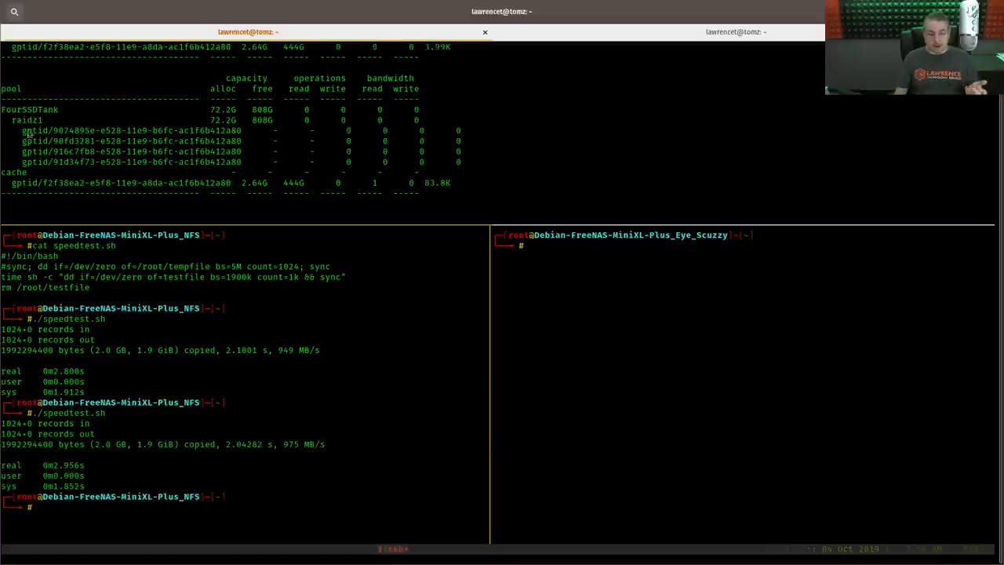
# Run speedtest.sh on the Debian-FreeNAS-MiniXL-Plus_Eye_Scuzzy VM to test iSCSI write speed.
pyautogui.click(578, 327)
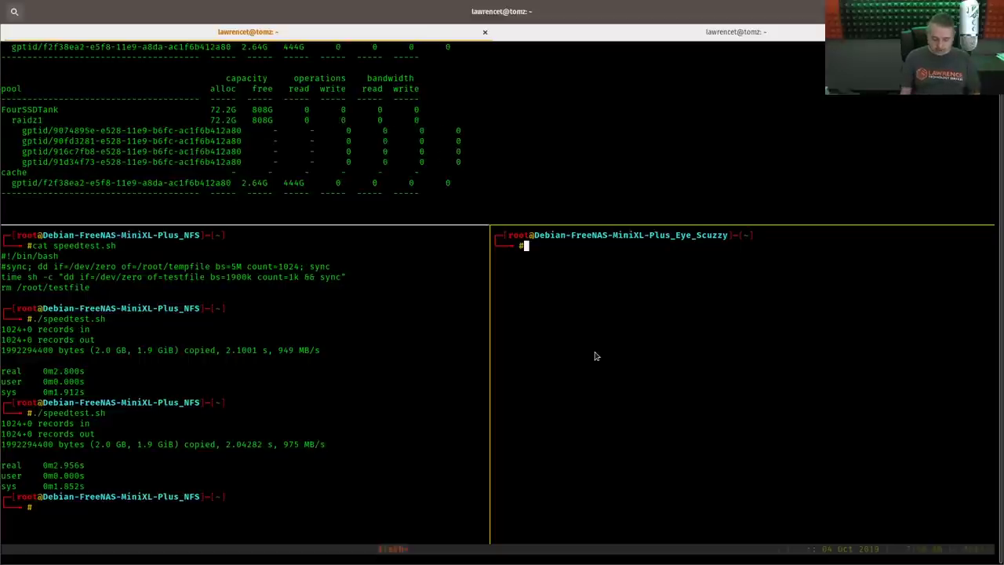
pyautogui.write('./speedtest.sh')
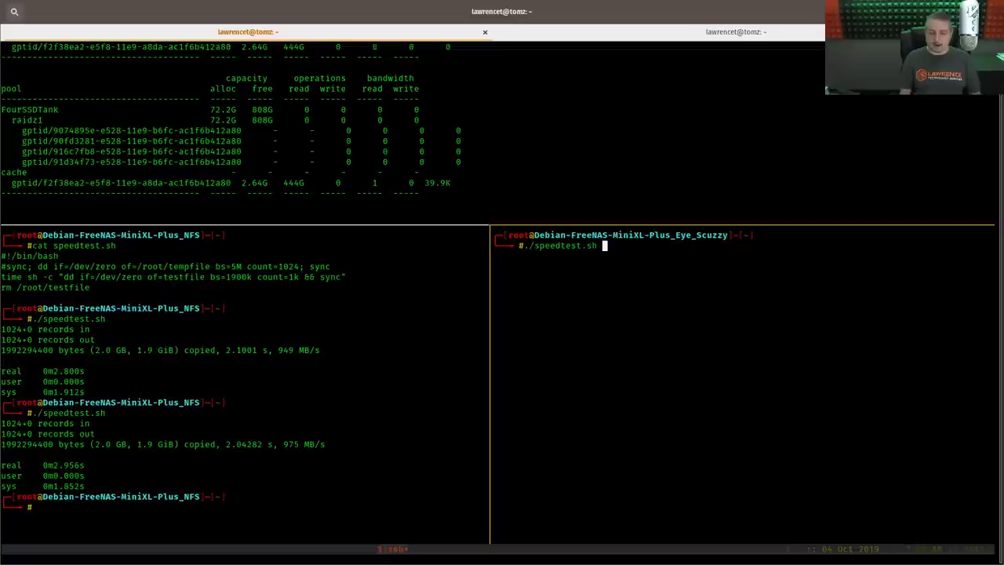
pyautogui.press('Return')
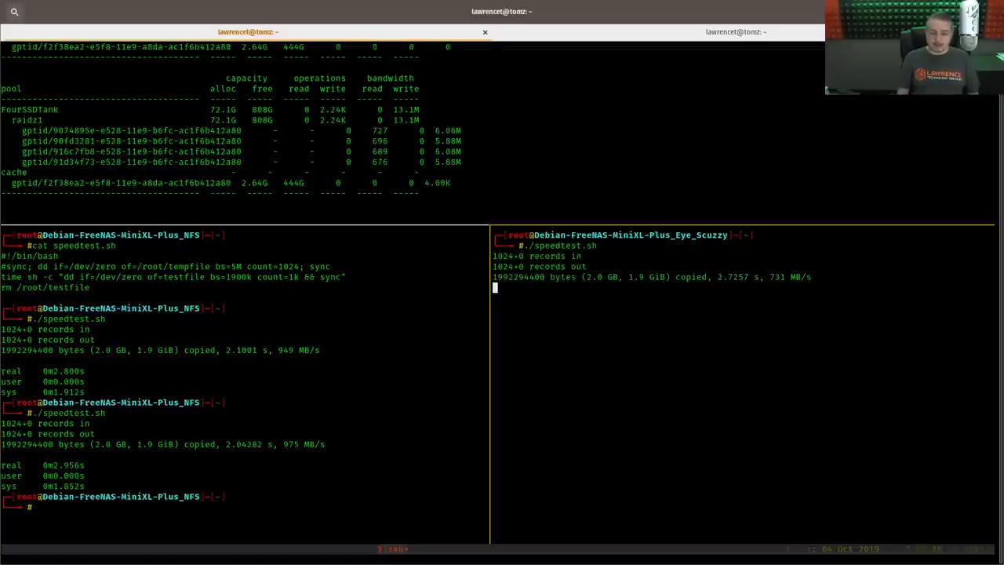
# Run speedtest.sh again on the Debian-FreeNAS-MiniXL-Plus_Eye_Scuzzy VM and clear its terminal.
pyautogui.press('Up')
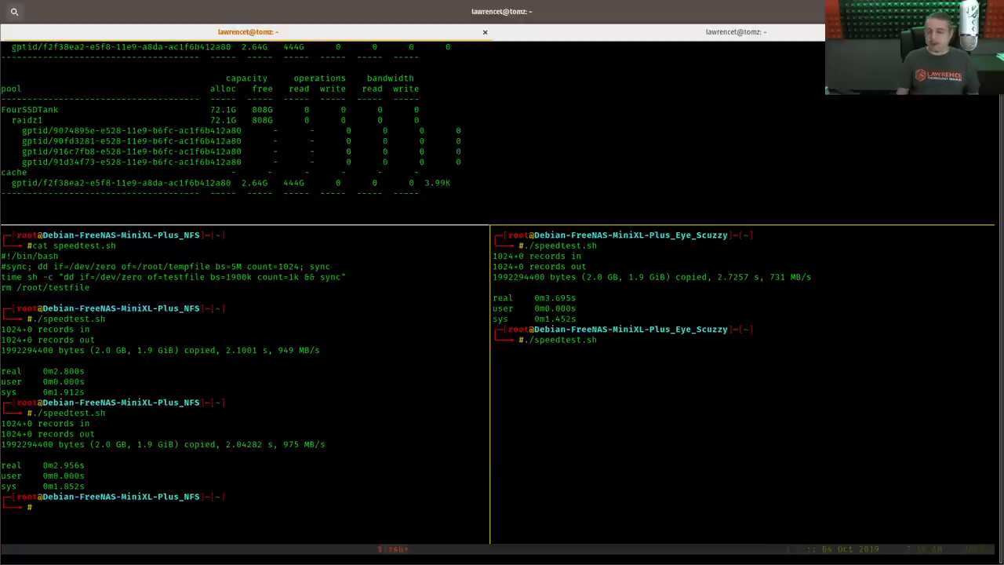
pyautogui.press('Return')
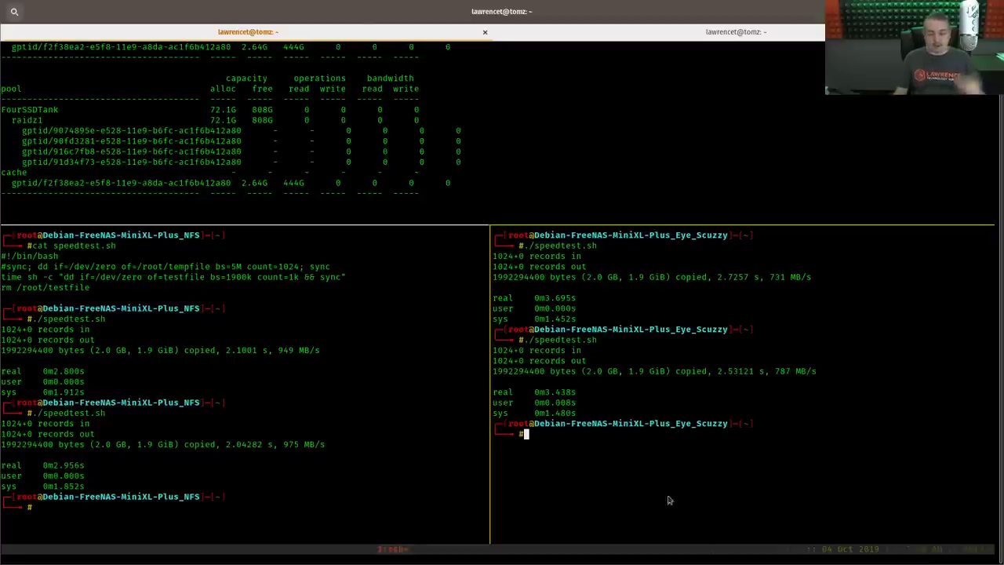
pyautogui.write('clear')
pyautogui.press('Return')
# Clear the NFS VM's terminal and start the iozone benchmark with "phoronix-test-suite benchmark pts/iozone".
pyautogui.click(478, 432)
pyautogui.write('clear')
pyautogui.press('Return')
pyautogui.write('cat sp')
pyautogui.press('Tab')
pyautogui.hotkey('ctrl', 'u')
pyautogui.write('phoronix-test-suite benchmark pts/iozone')
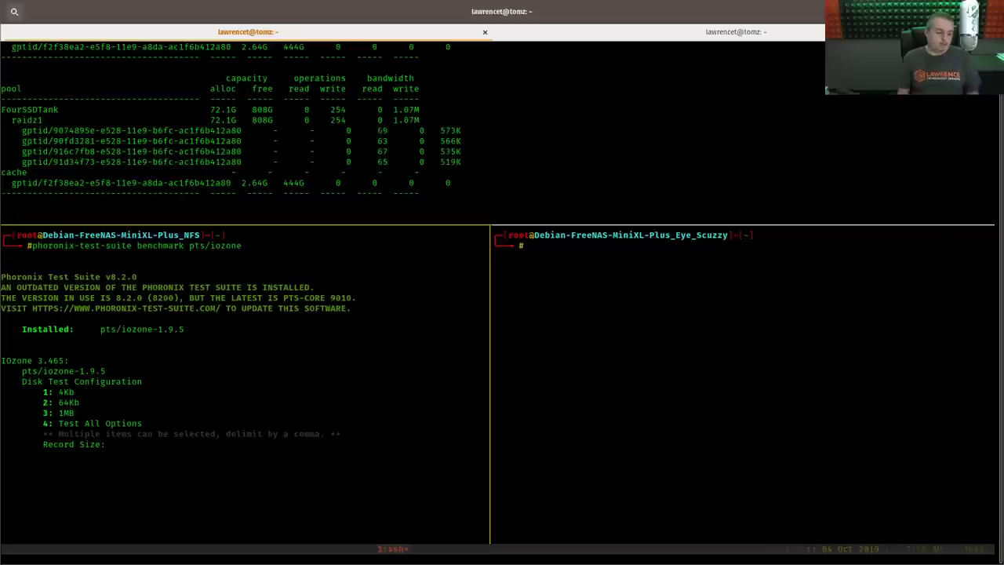
# Run the NFS VM's iozone benchmark with 64Kb records, a 2GB file and the Write Performance test, without saving the results.
pyautogui.write('2')
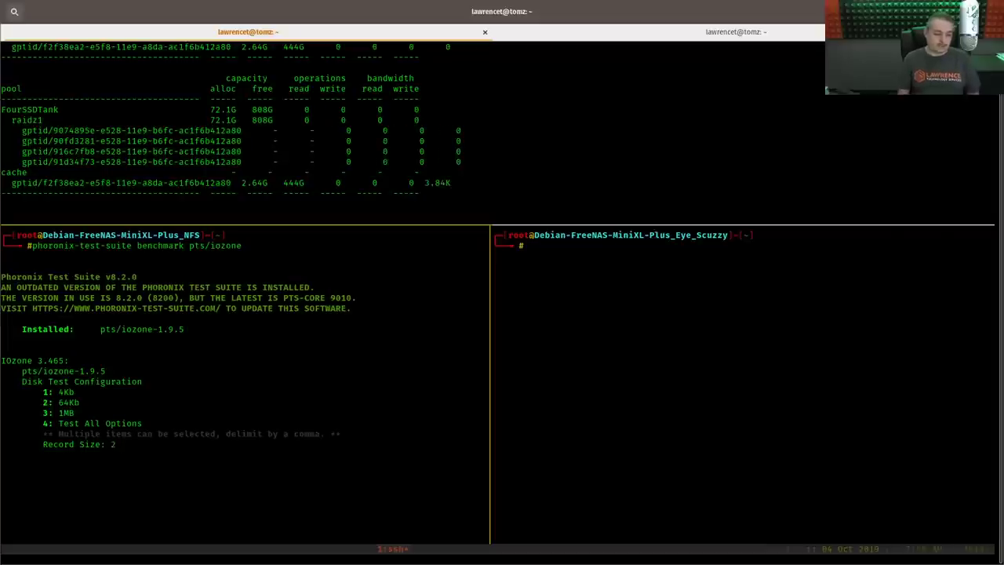
pyautogui.press('Return')
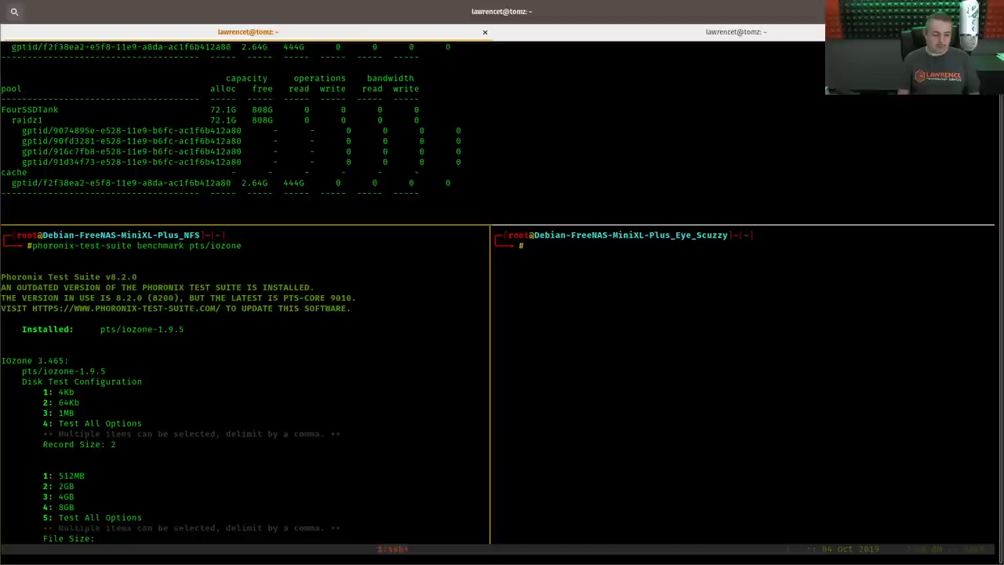
pyautogui.write('2')
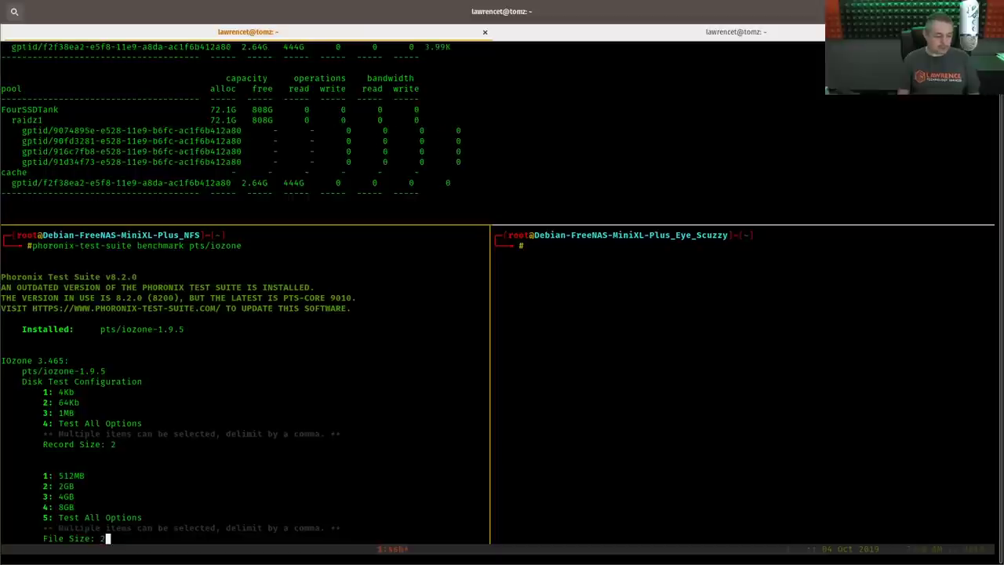
pyautogui.press('Return')
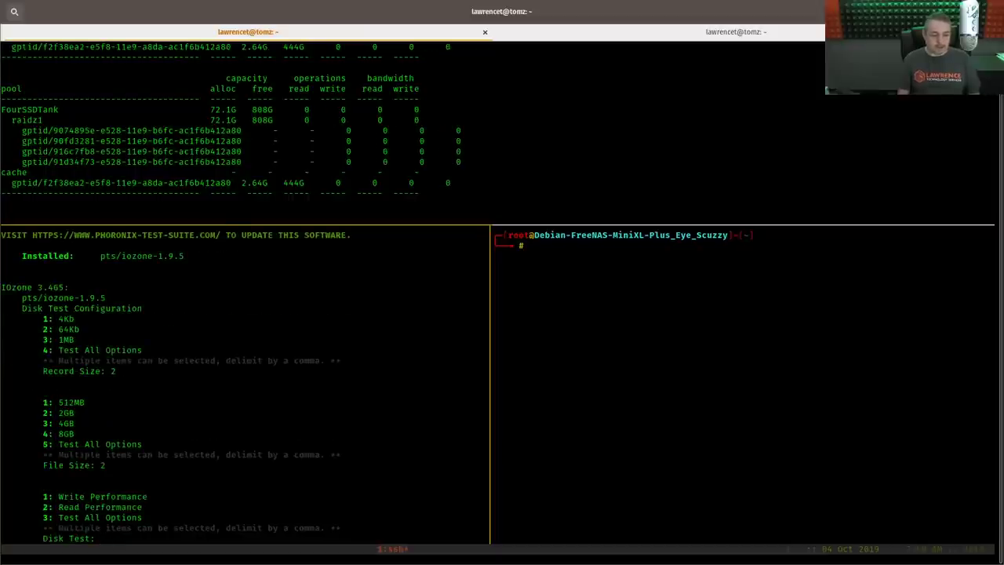
pyautogui.write('1')
pyautogui.press('Return')
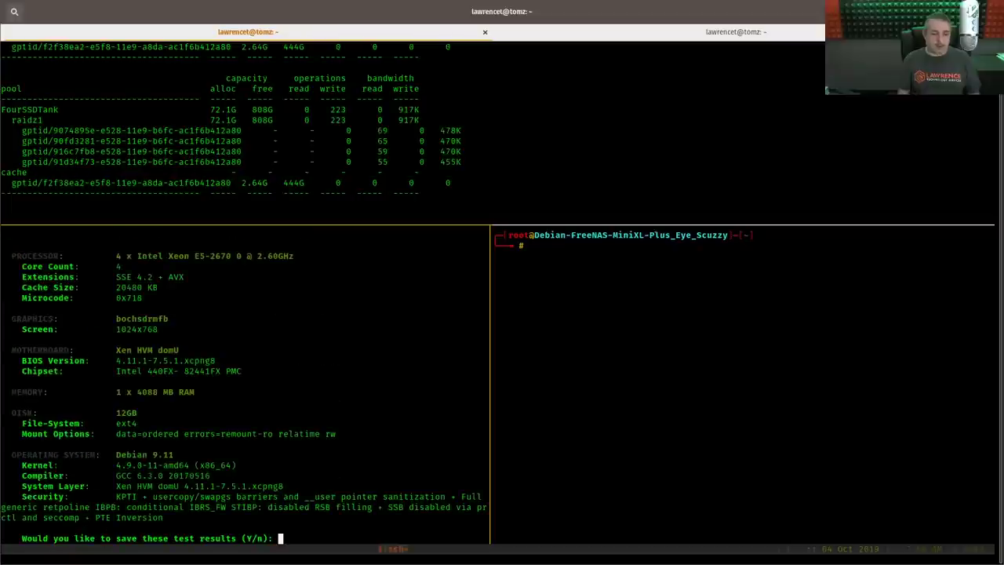
pyautogui.write('n')
pyautogui.press('Return')
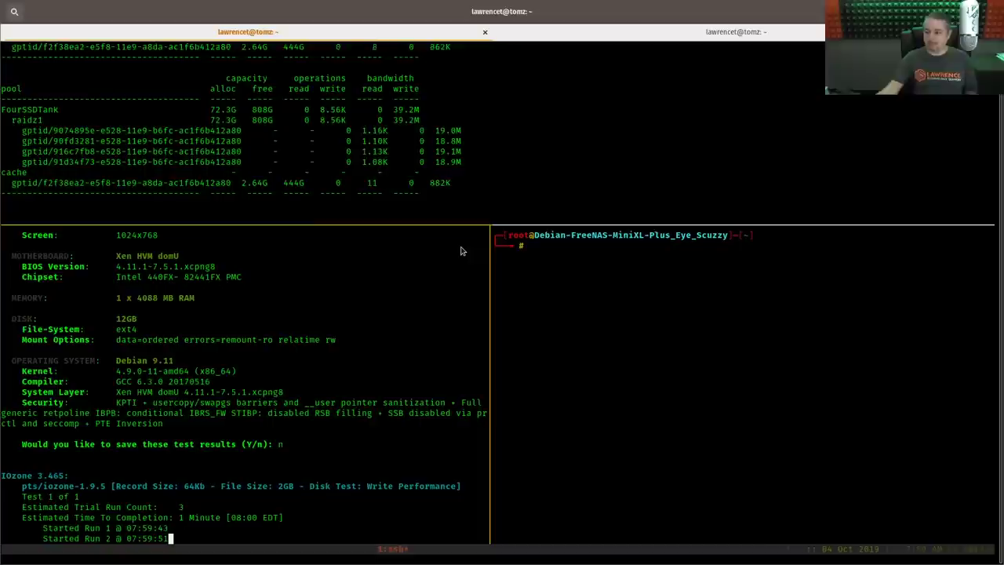
pyautogui.press('Return')
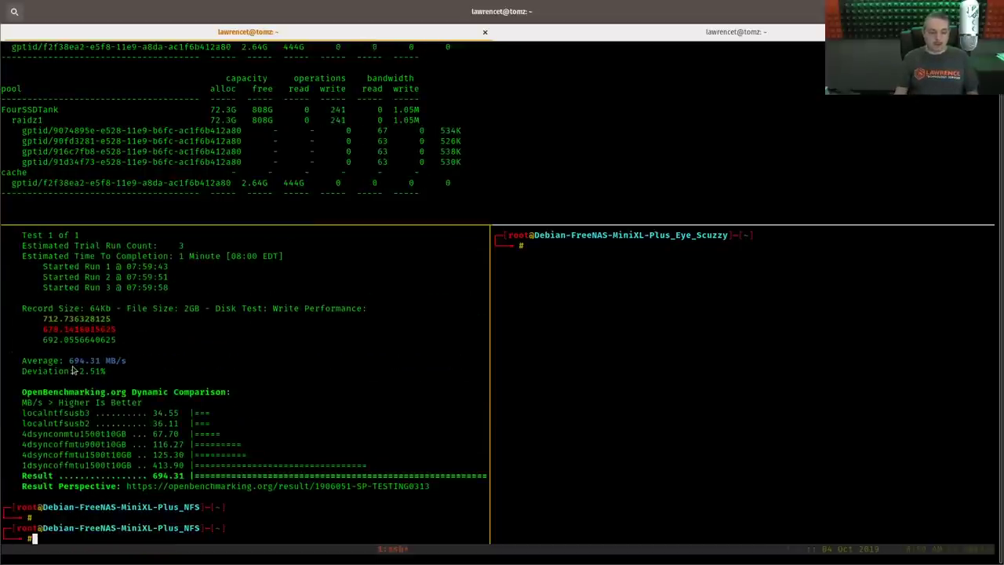
# Start "phoronix-test-suite benchmark pts/iozone" on the Debian-FreeNAS-MiniXL-Plus_Eye_Scuzzy VM.
pyautogui.click(761, 438)
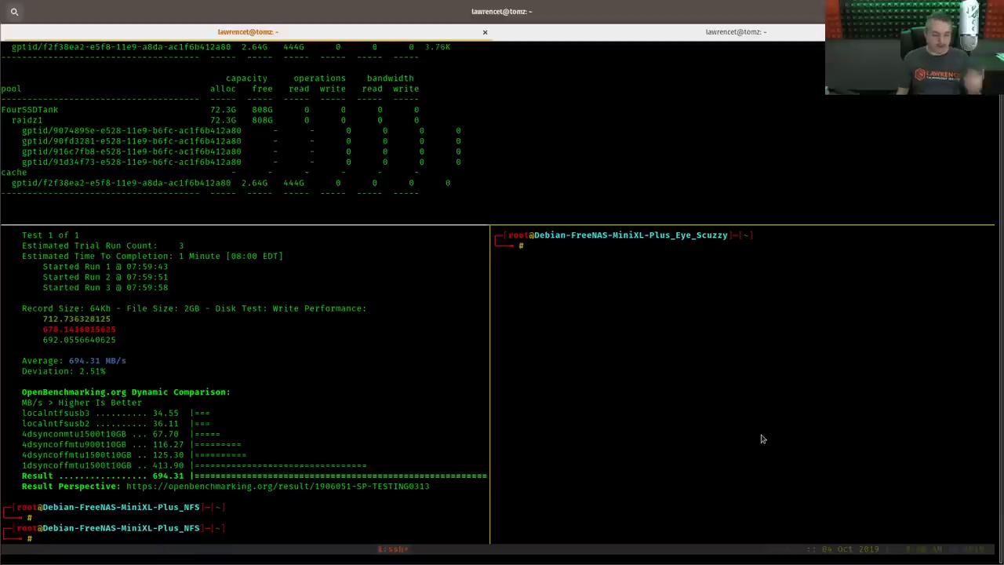
pyautogui.write('shutdown -h now')
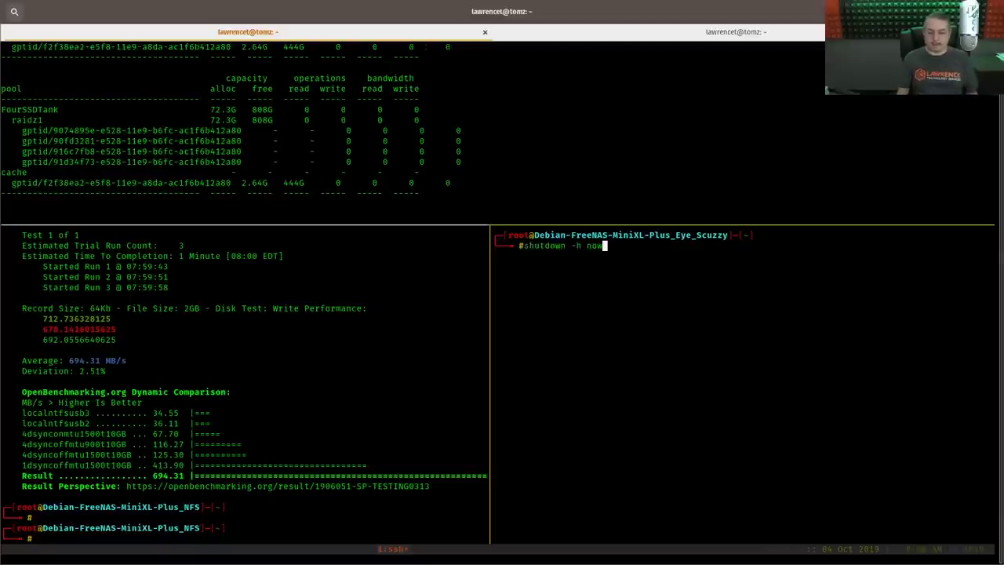
pyautogui.press('Up')
pyautogui.press('Up')
pyautogui.press('Up')
pyautogui.press('Return')
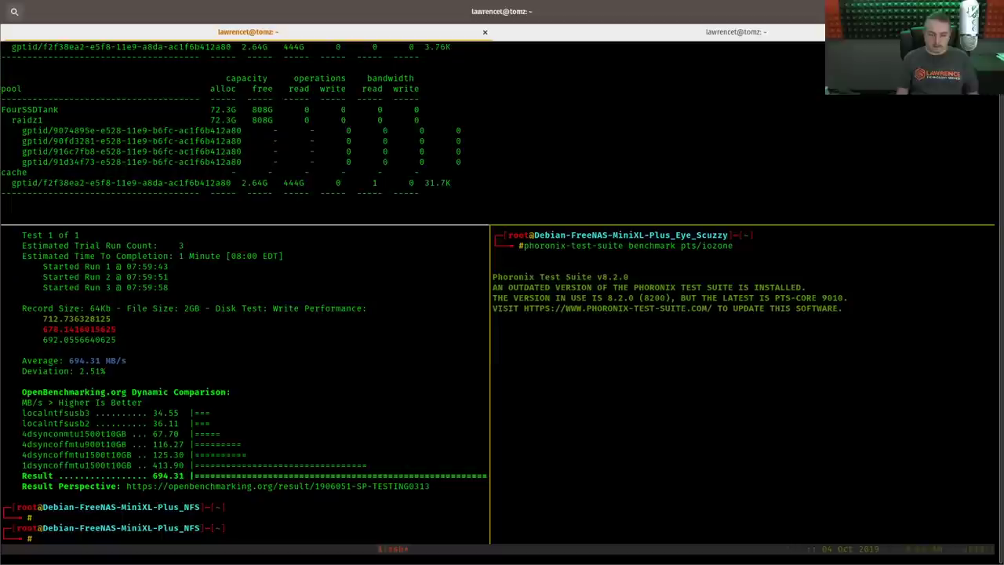
# Run the iSCSI VM's iozone benchmark with 64Kb records, a 2GB file and the Write Performance test, without saving the results.
pyautogui.write('2')
pyautogui.press('Return')
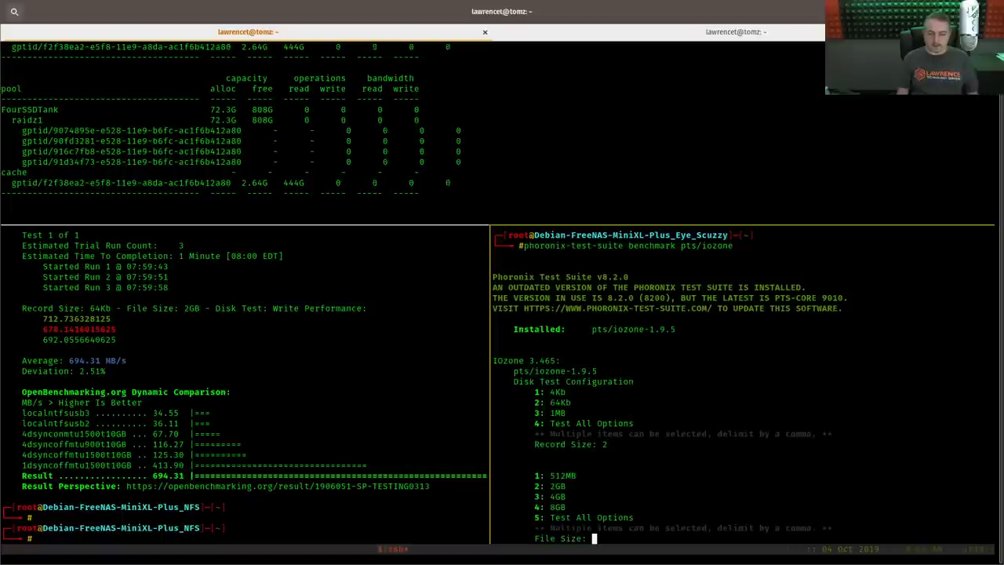
pyautogui.write('2')
pyautogui.press('Return')
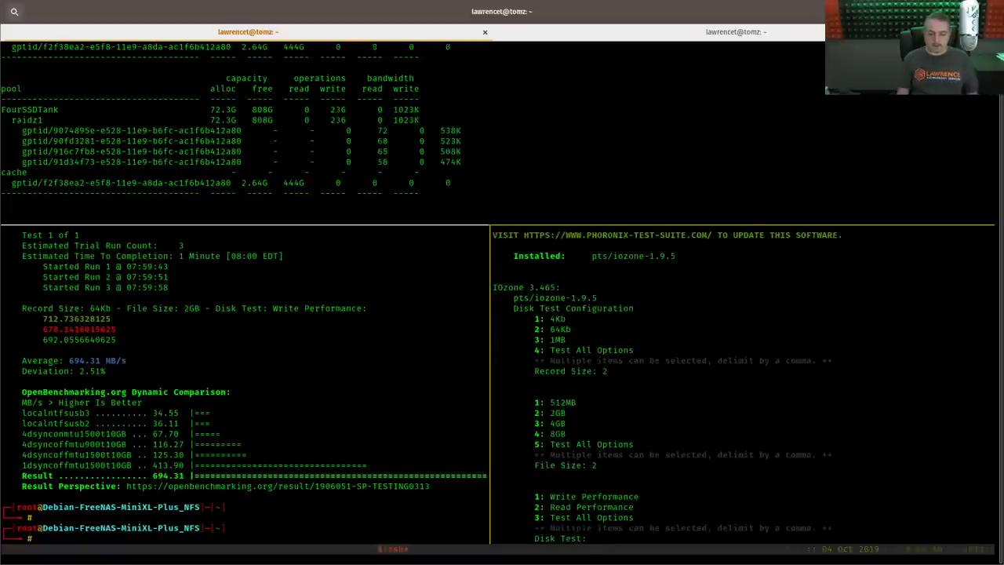
pyautogui.write('1')
pyautogui.press('Return')
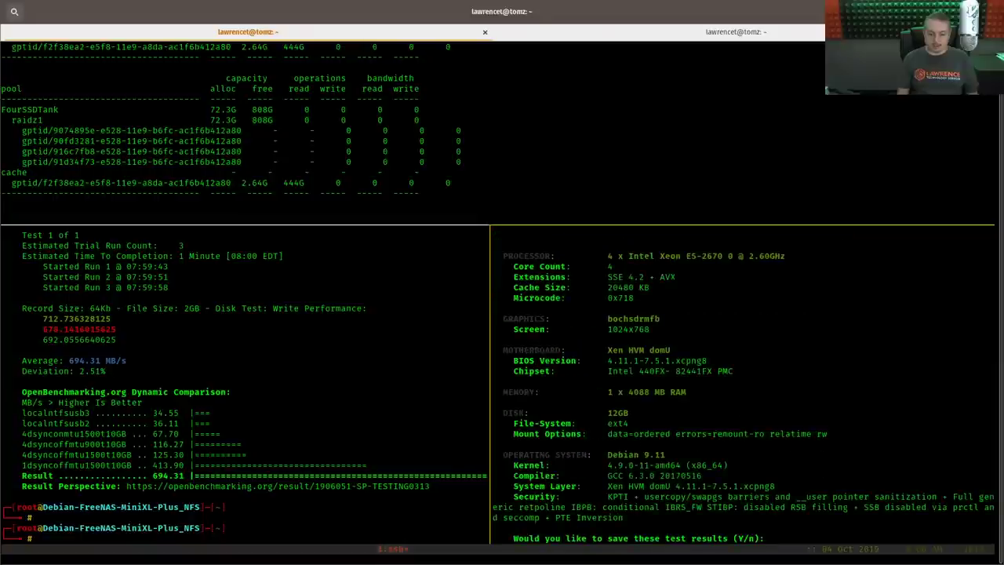
pyautogui.write('n')
pyautogui.press('Return')
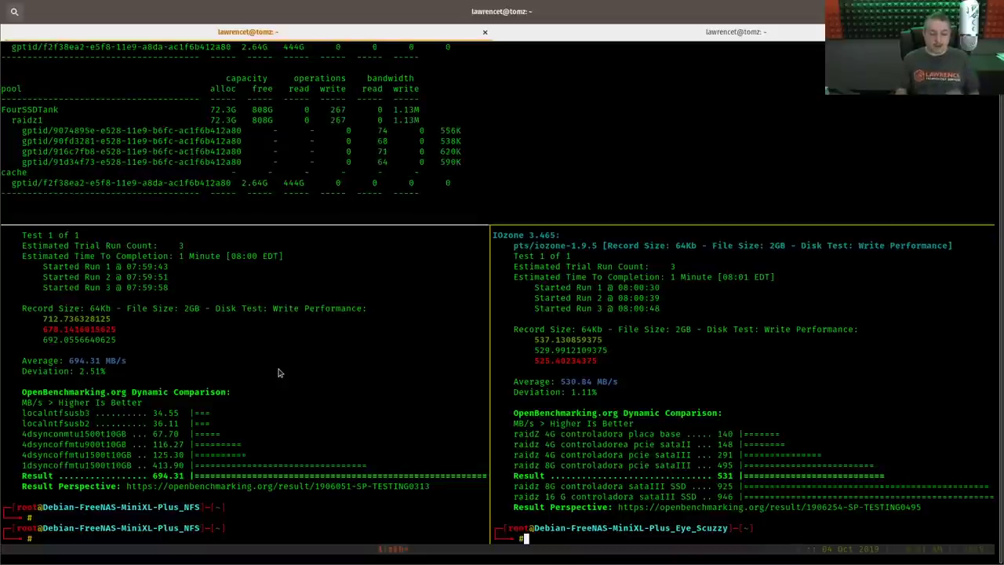
# Switch to FreeNAS in the browser and open the Xen_Lab_SSD_Test dataset's options for editing.
pyautogui.press('super')
pyautogui.click(330, 278)
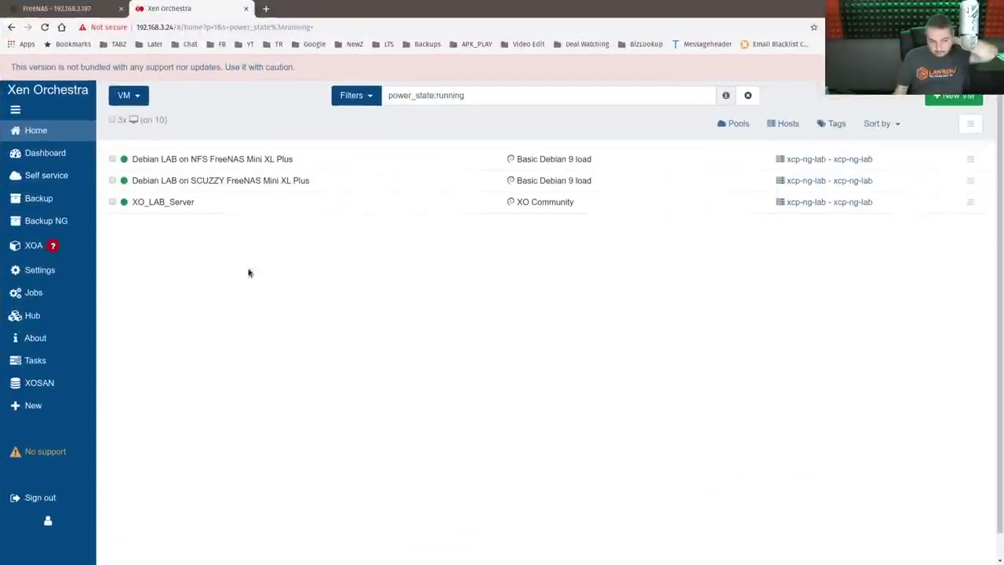
pyautogui.click(82, 9)
pyautogui.click(386, 271)
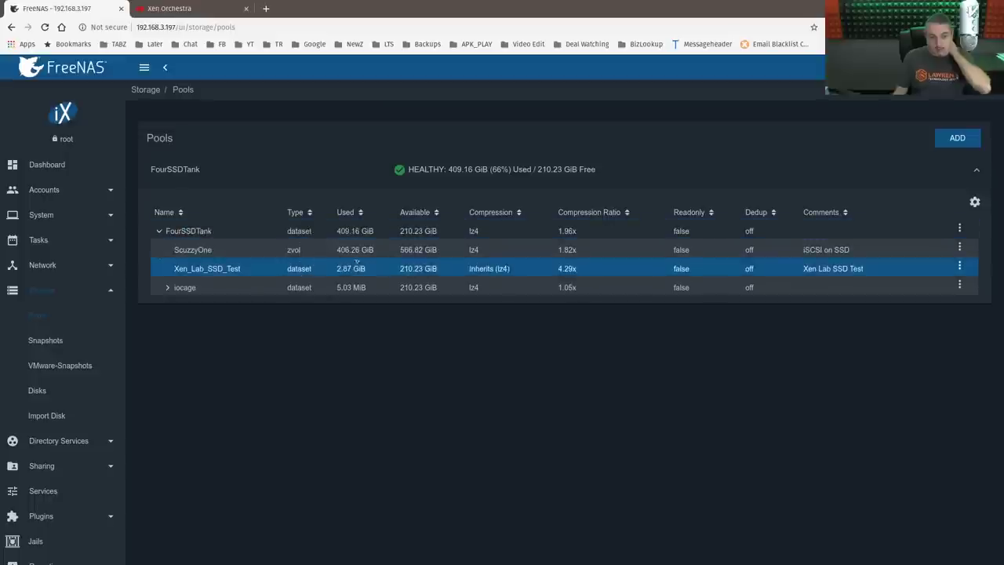
pyautogui.click(959, 268)
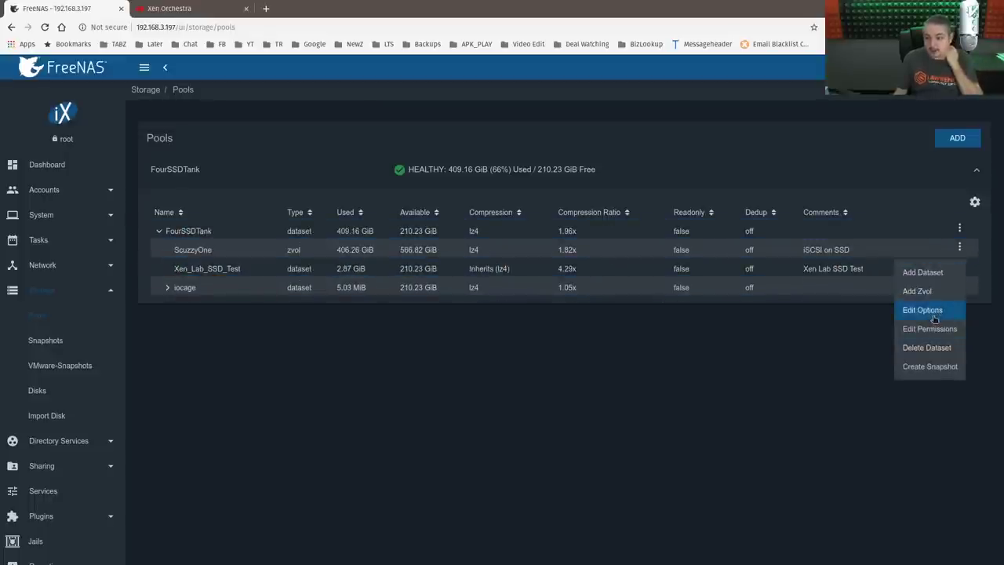
pyautogui.click(925, 310)
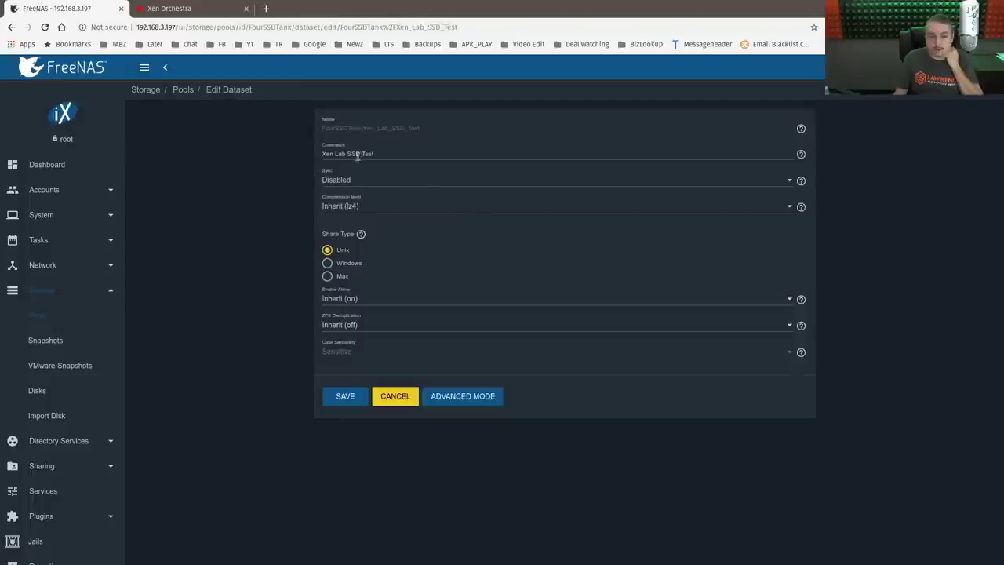
# Set the Xen_Lab_SSD_Test dataset's Sync option to Always and save the dataset.
pyautogui.click(354, 180)
pyautogui.click(359, 157)
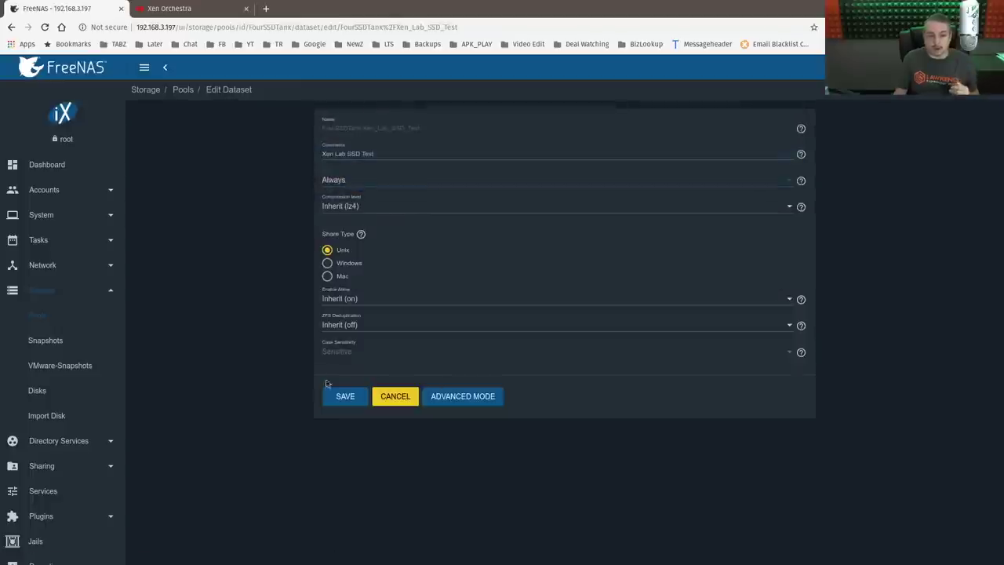
pyautogui.click(337, 399)
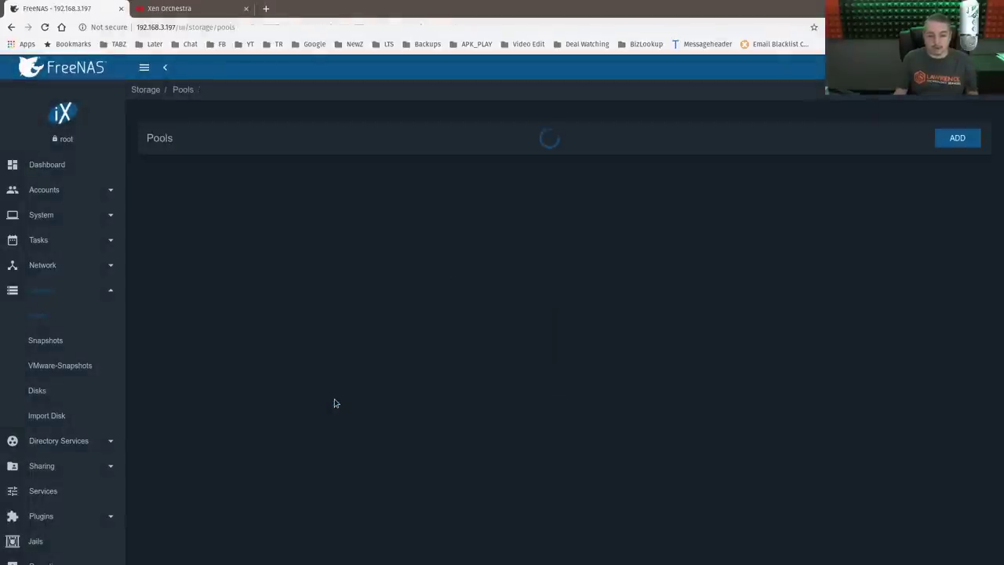
# Switch back to the terminal and run speedtest.sh on the iSCSI VM as a comparison.
pyautogui.click(168, 7)
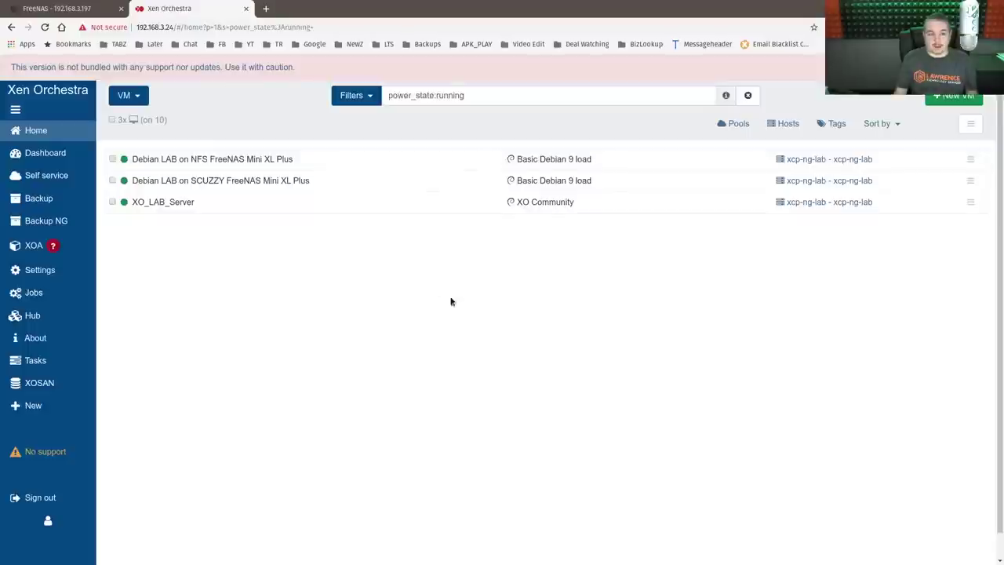
pyautogui.press('super')
pyautogui.click(542, 356)
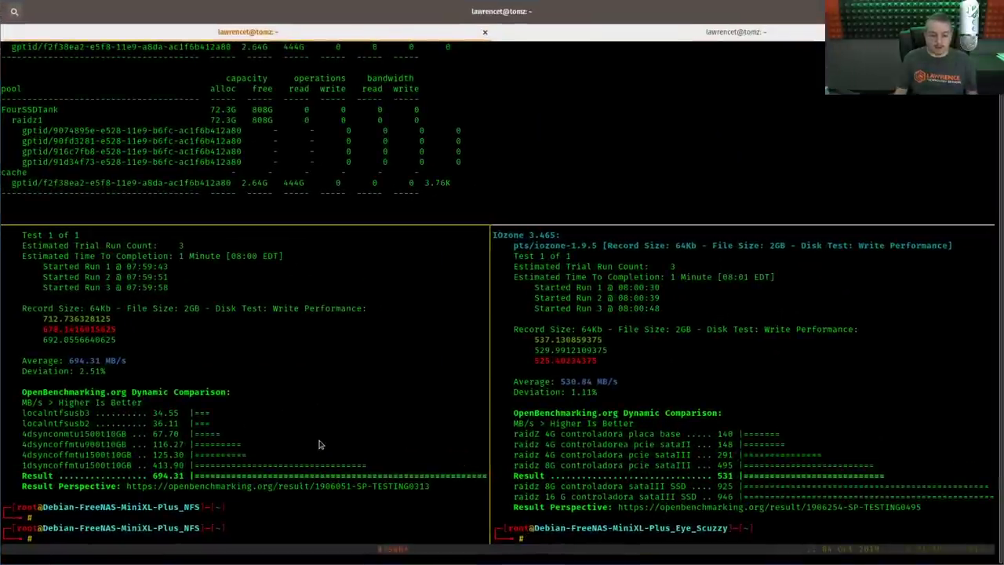
pyautogui.click(612, 508)
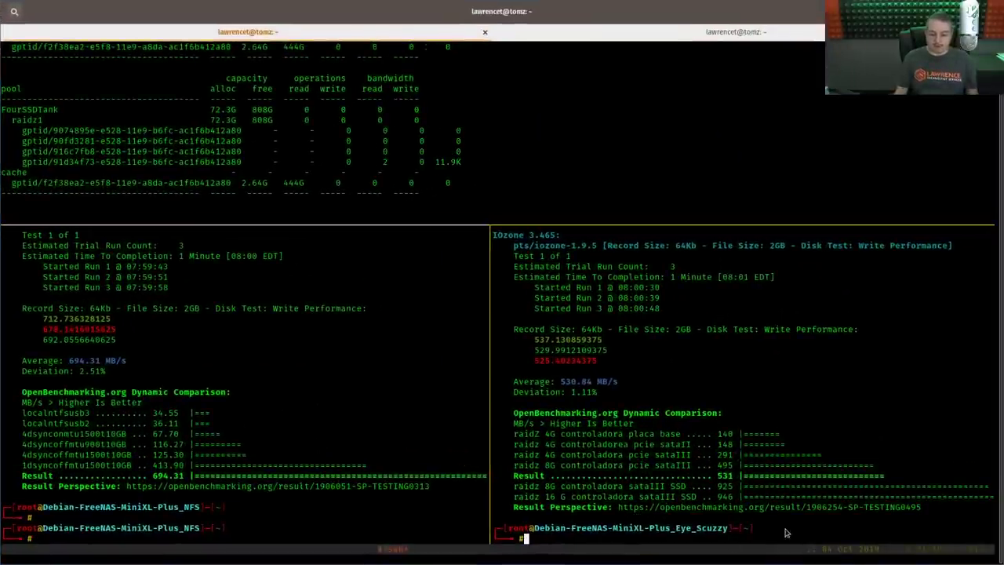
pyautogui.write('./speedtest.sh')
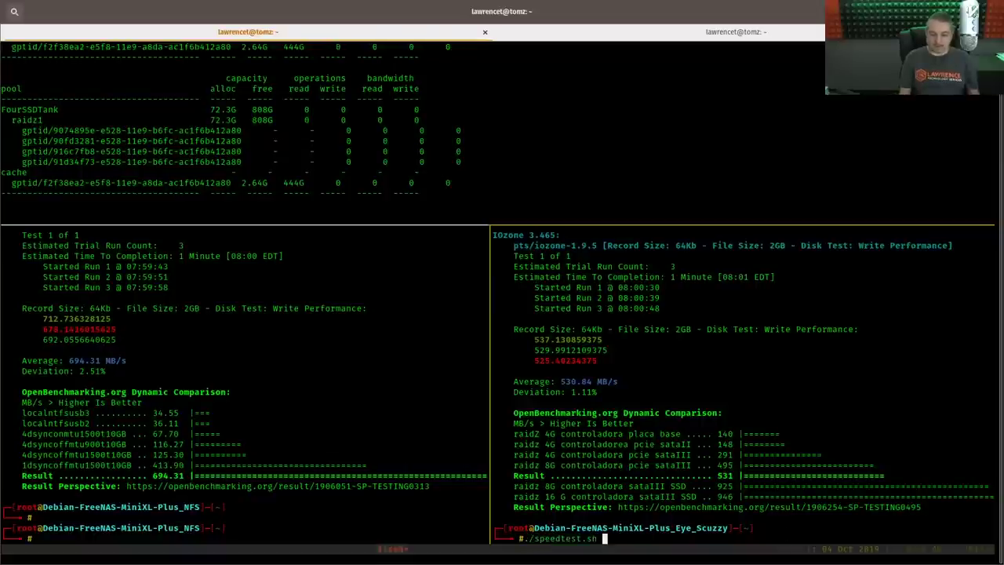
pyautogui.press('Return')
# Run speedtest.sh on the NFS VM and review its earlier test output in the scrollback while it runs.
pyautogui.click(392, 514)
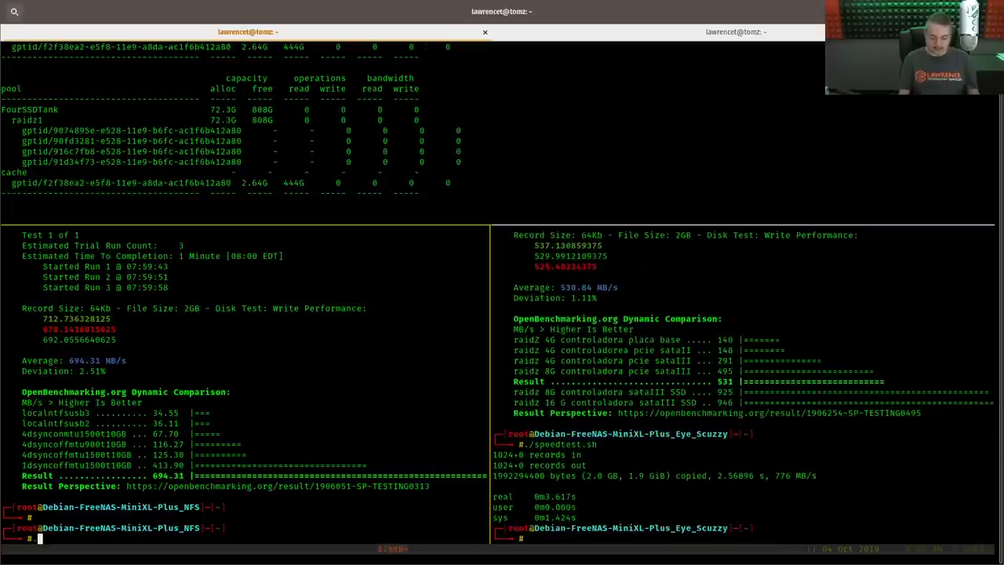
pyautogui.press('Up')
pyautogui.press('Return')
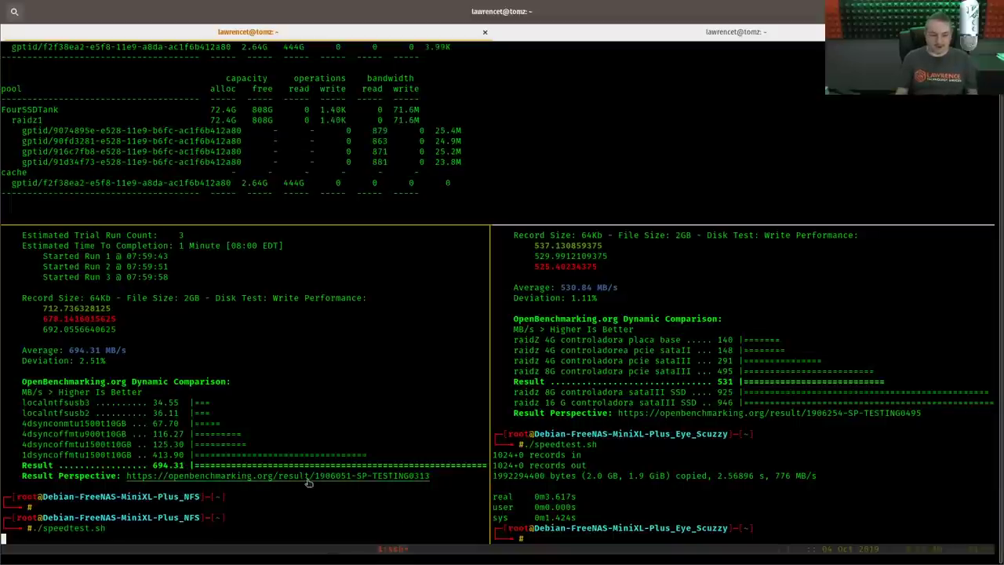
pyautogui.scroll(20, 313, 431)
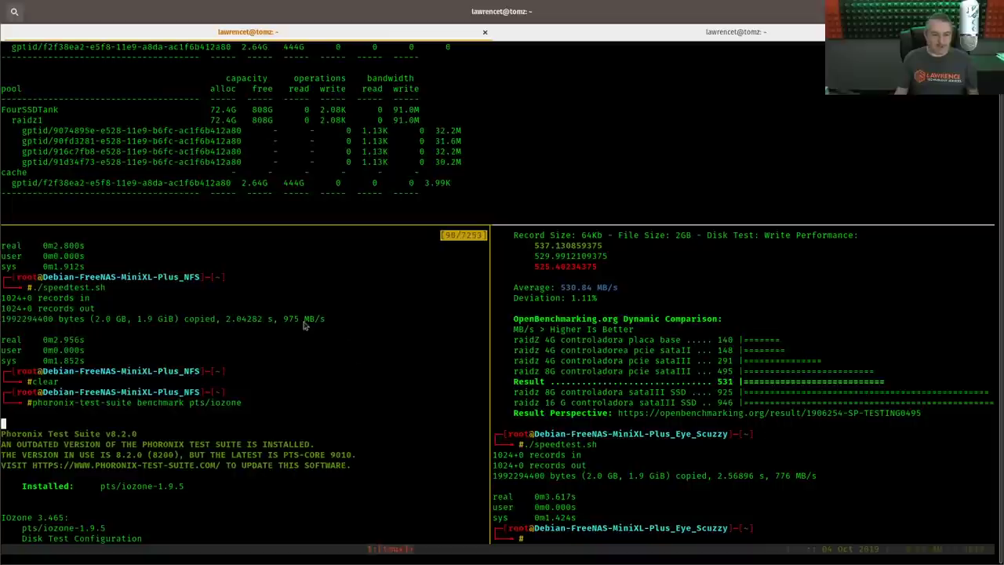
pyautogui.scroll(2, 298, 325)
pyautogui.scroll(-4, 285, 360)
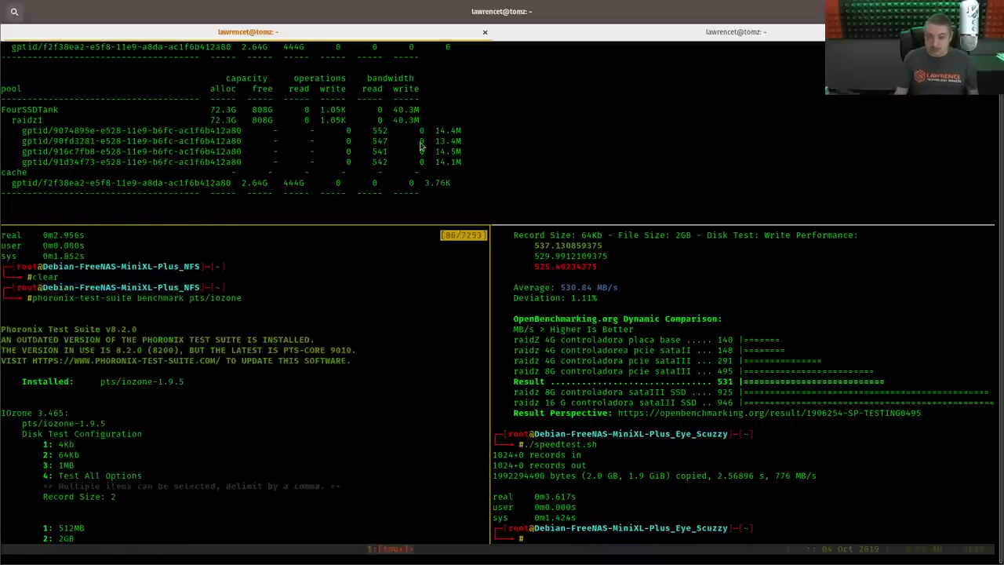
pyautogui.scroll(-14, 381, 337)
pyautogui.scroll(-3, 381, 338)
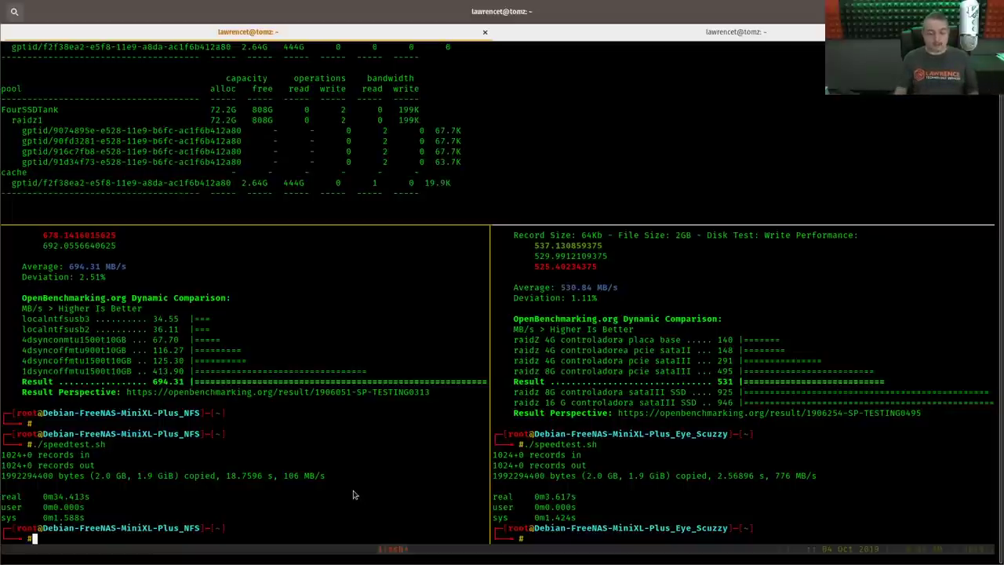
# Switch to the FreeNAS pools page and expand FourSSDTank to list its datasets and zvol.
pyautogui.press('super')
pyautogui.click(311, 340)
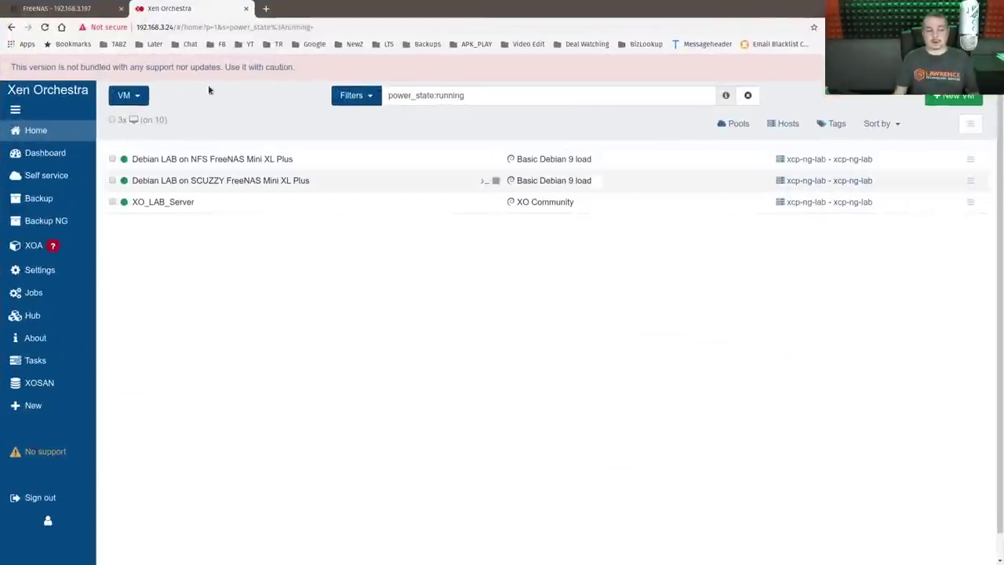
pyautogui.click(94, 8)
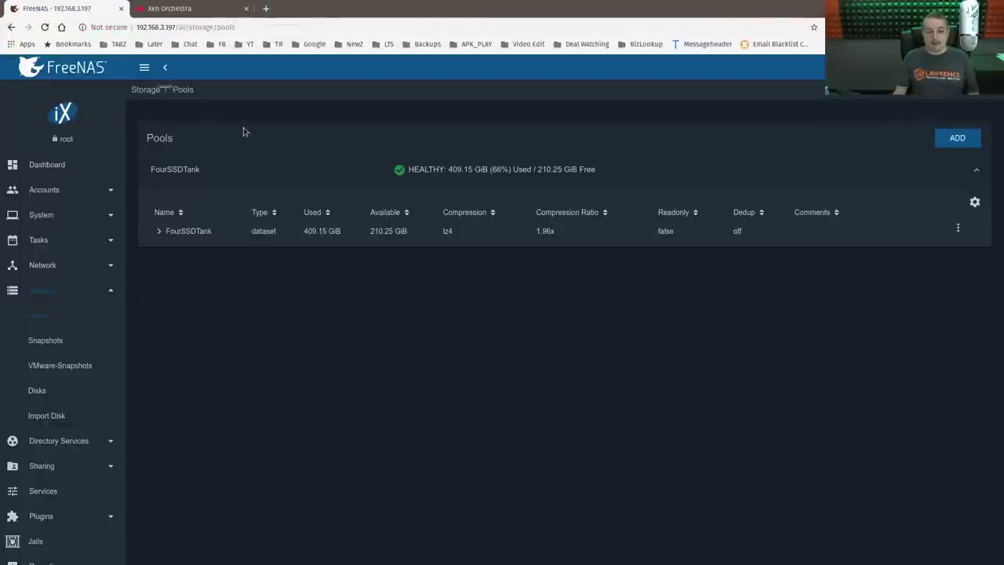
pyautogui.click(159, 231)
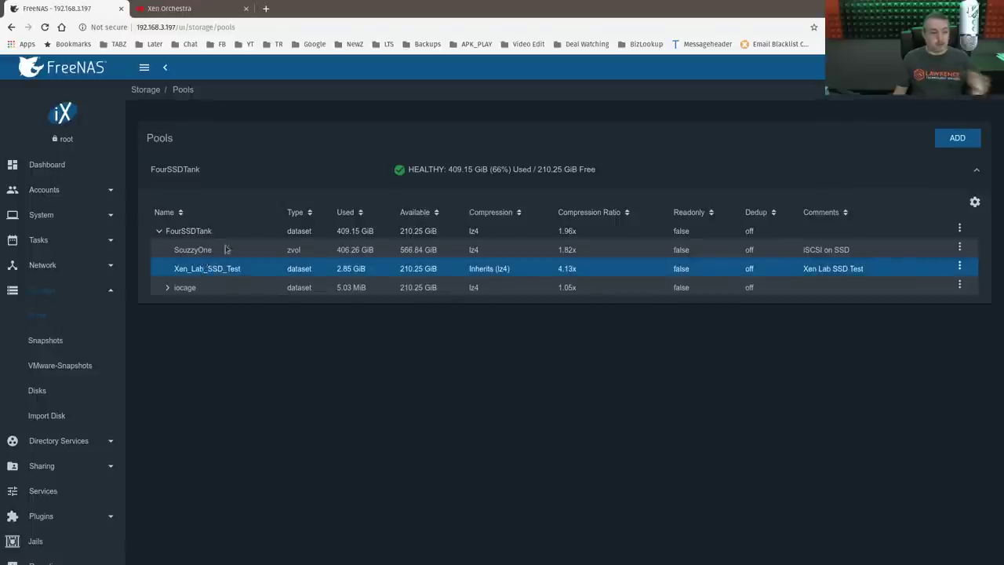
# Start extending the FourSSDTank pool and accept the warning about adding new vdevs.
pyautogui.click(975, 201)
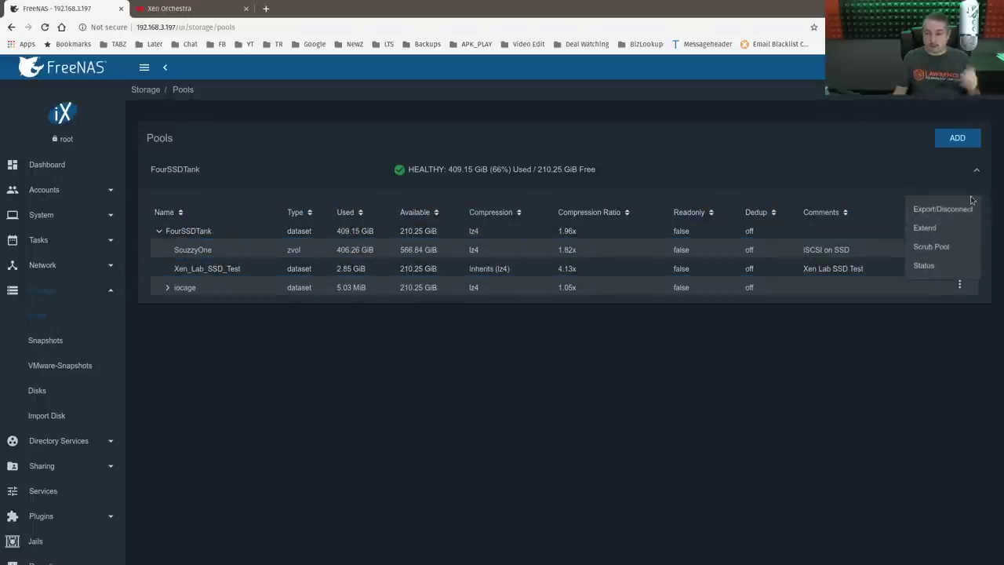
pyautogui.click(928, 228)
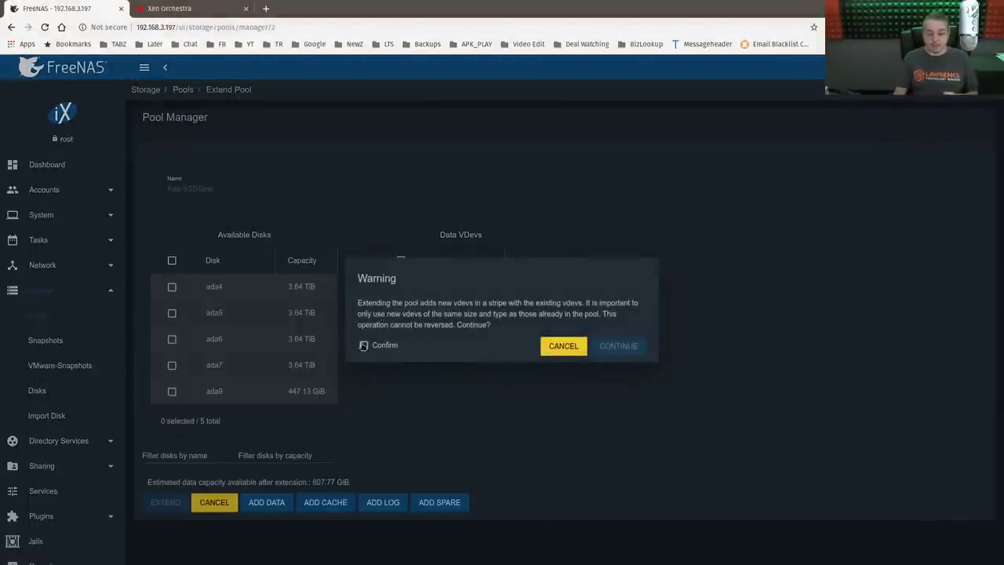
pyautogui.click(363, 346)
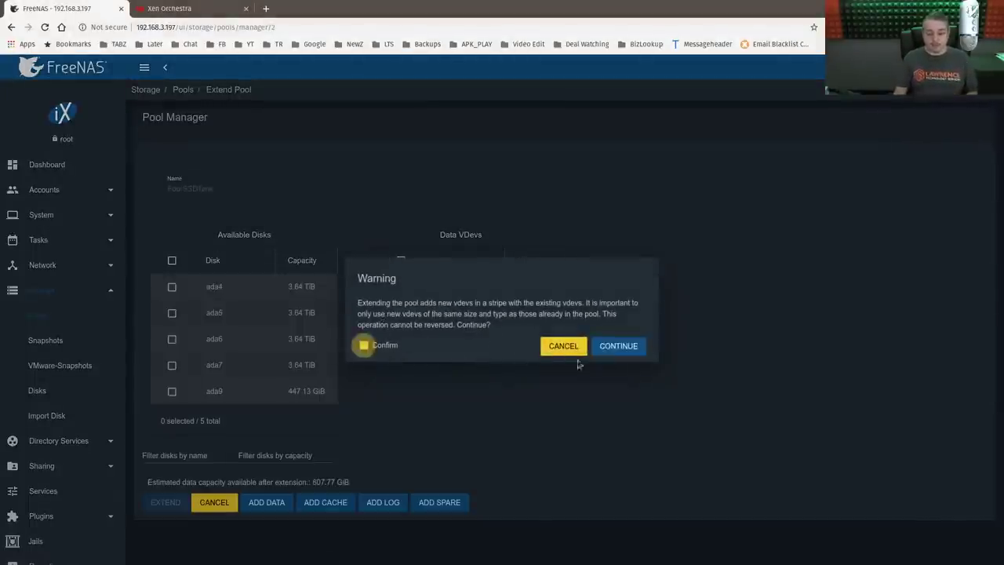
pyautogui.click(619, 347)
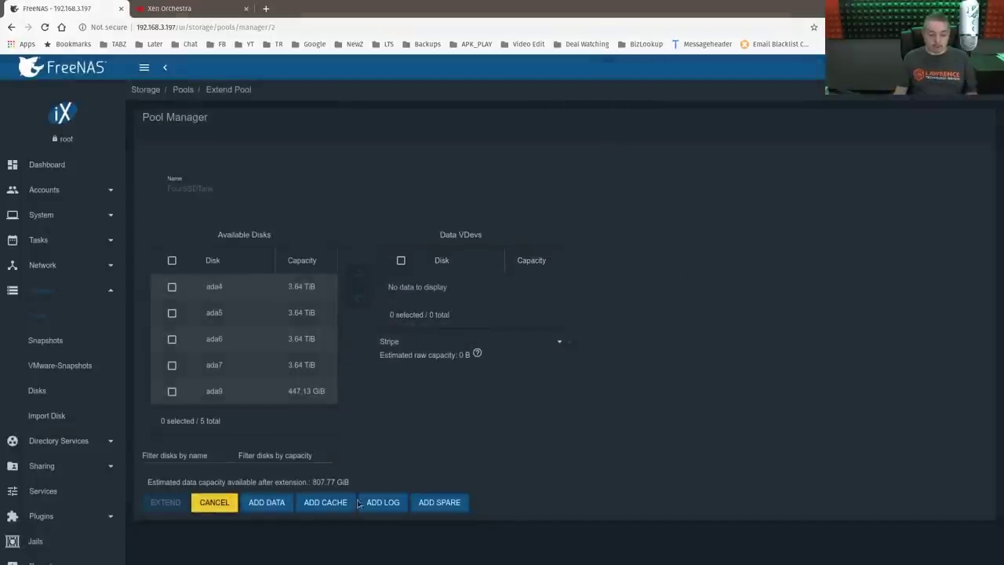
# Add disk ada9 to the FourSSDTank pool as a log vdev, then extend the pool and confirm the operation.
pyautogui.click(382, 503)
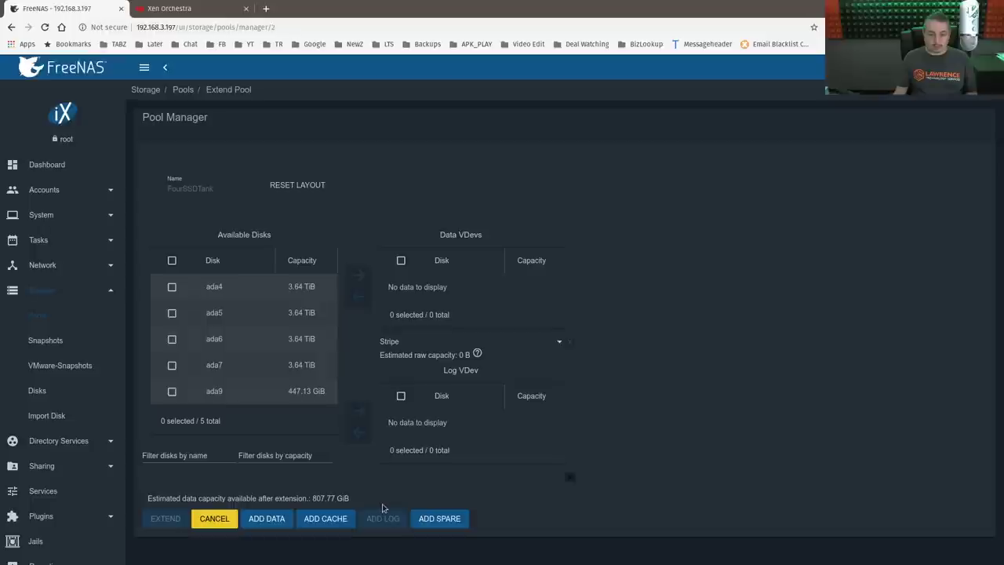
pyautogui.click(173, 391)
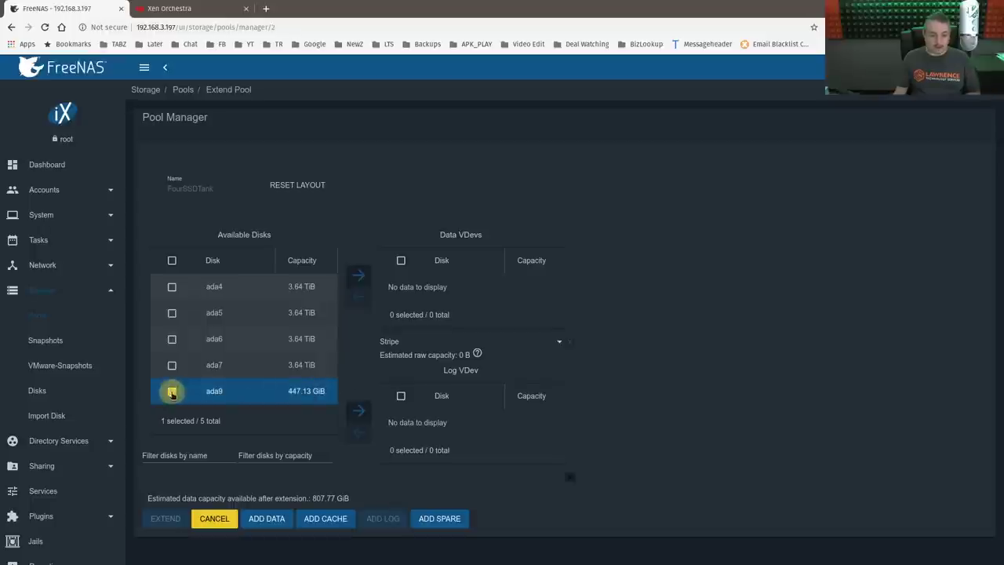
pyautogui.click(358, 411)
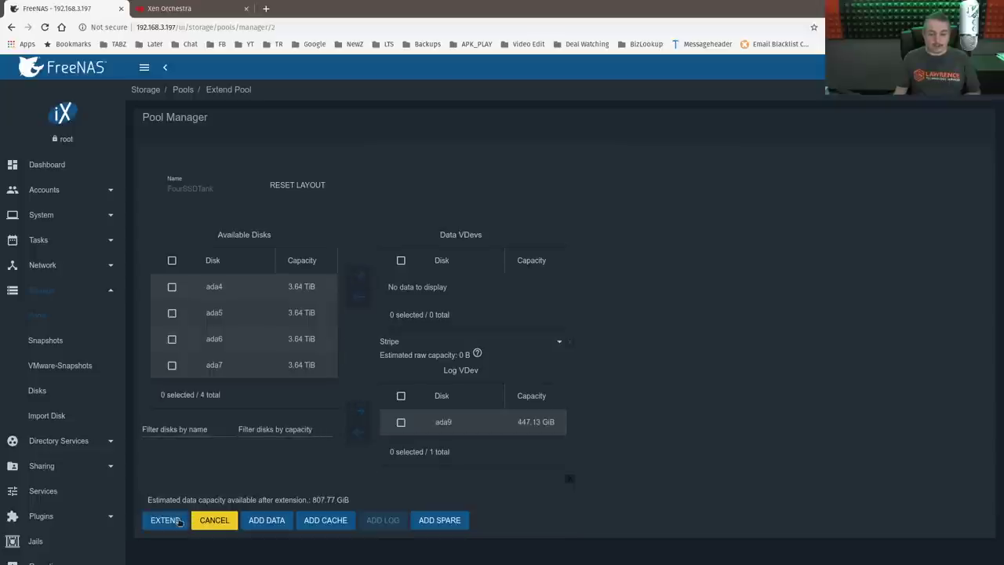
pyautogui.click(166, 520)
pyautogui.click(384, 341)
pyautogui.click(622, 339)
# Switch to the terminal and run speedtest.sh on the NFS VM with the log device attached to the pool.
pyautogui.press('super')
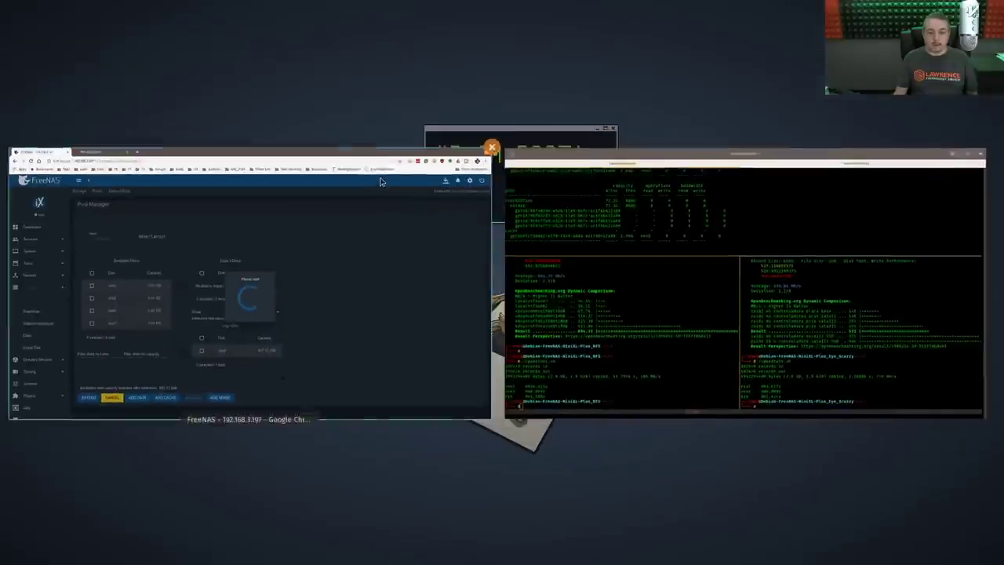
pyautogui.click(610, 217)
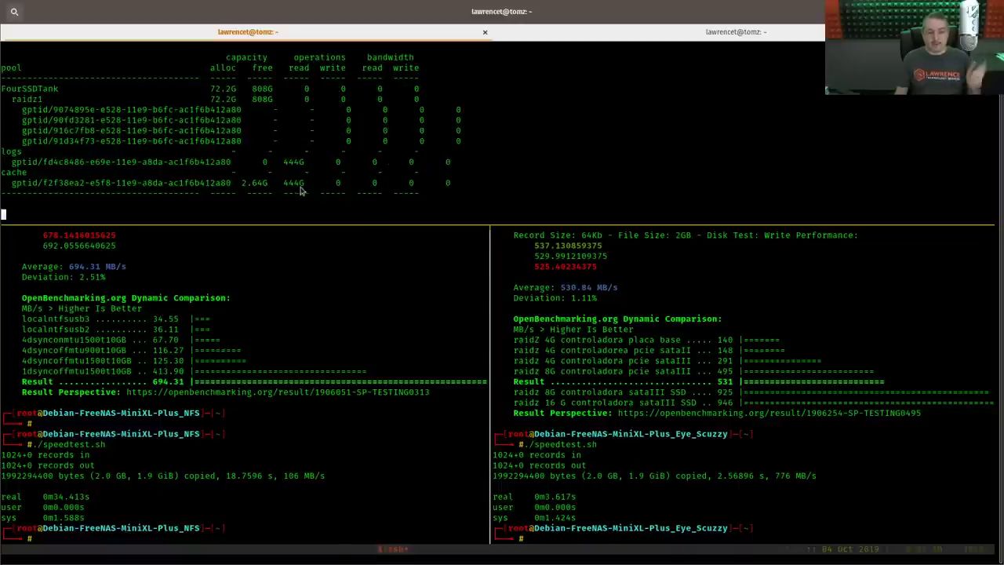
pyautogui.click(358, 475)
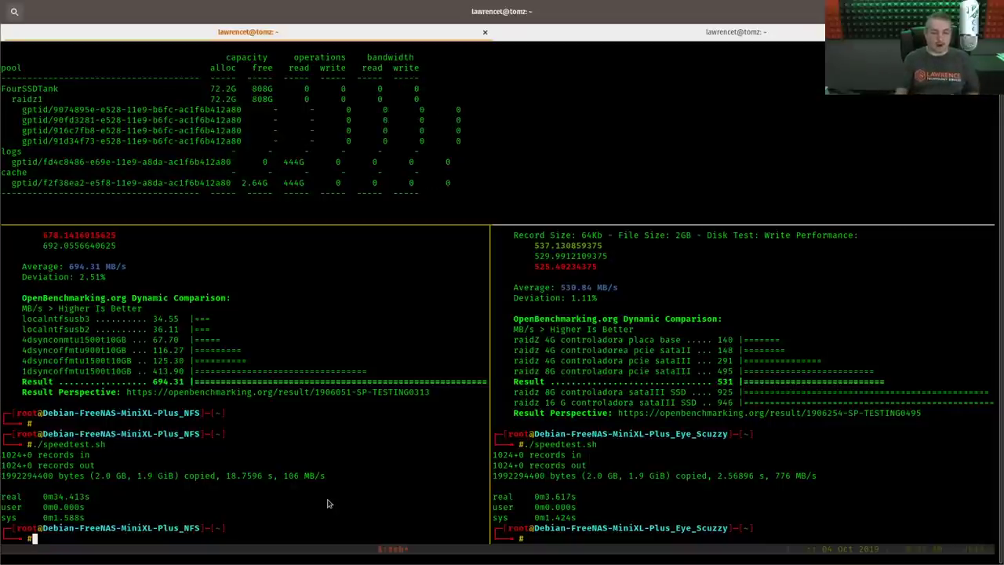
pyautogui.press('Up')
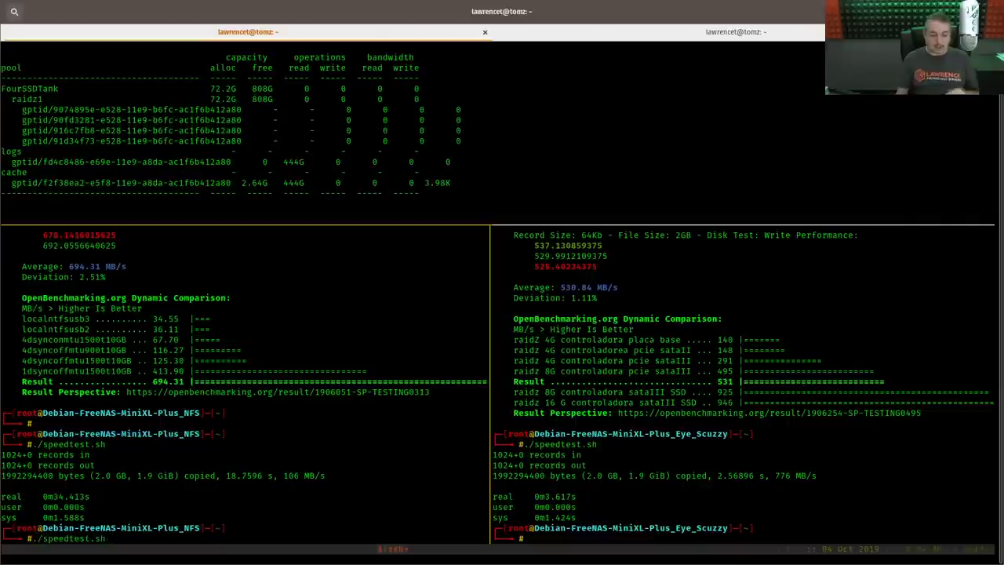
pyautogui.press('Return')
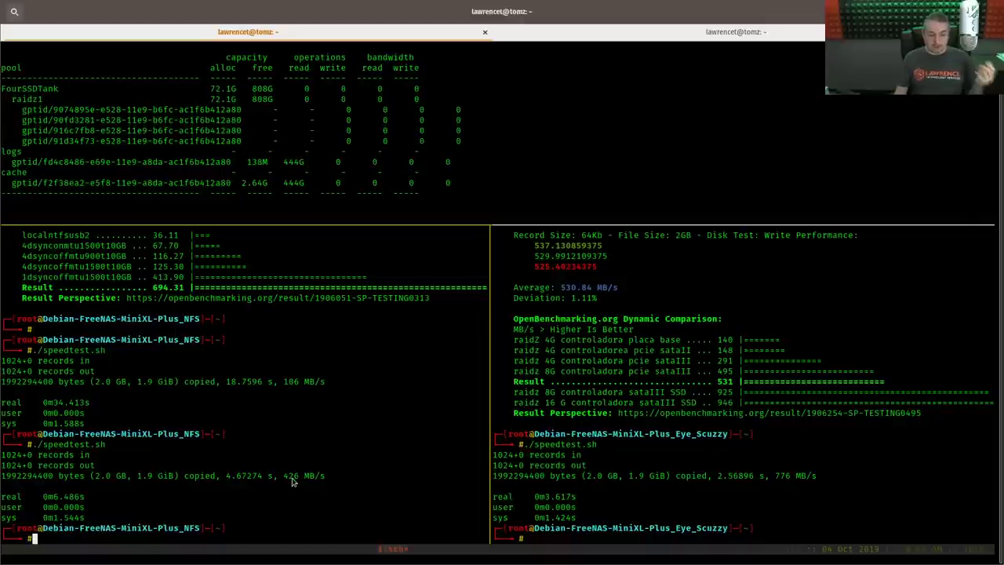
pyautogui.press('Up')
pyautogui.press('Up')
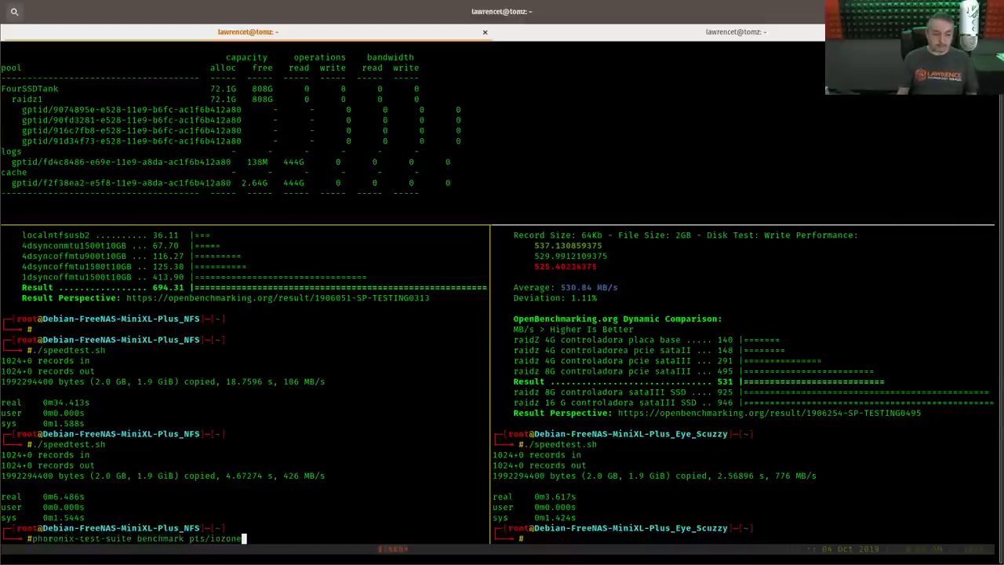
pyautogui.press('Return')
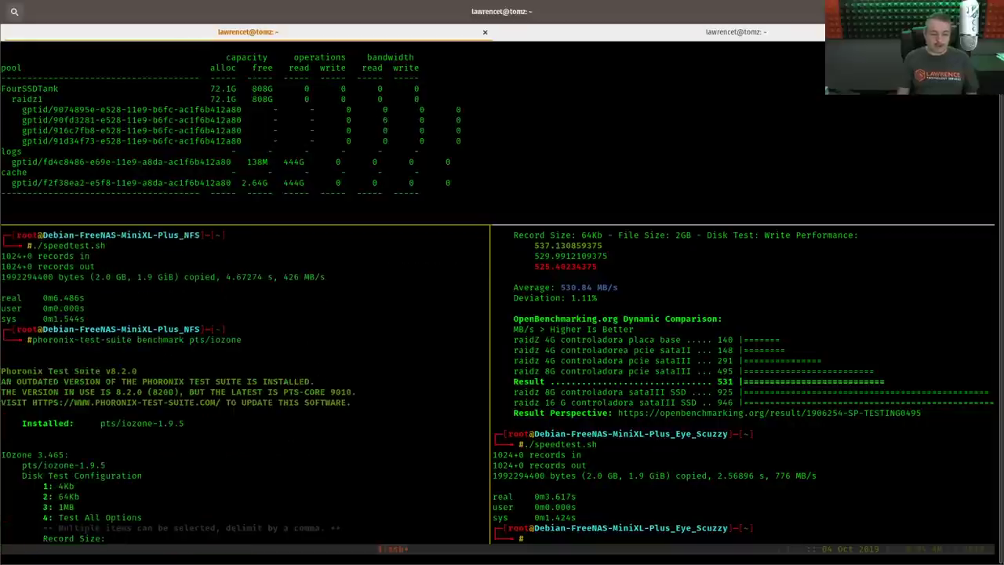
pyautogui.write('1')
pyautogui.press('Return')
pyautogui.write('1')
pyautogui.hotkey('ctrl', 'c')
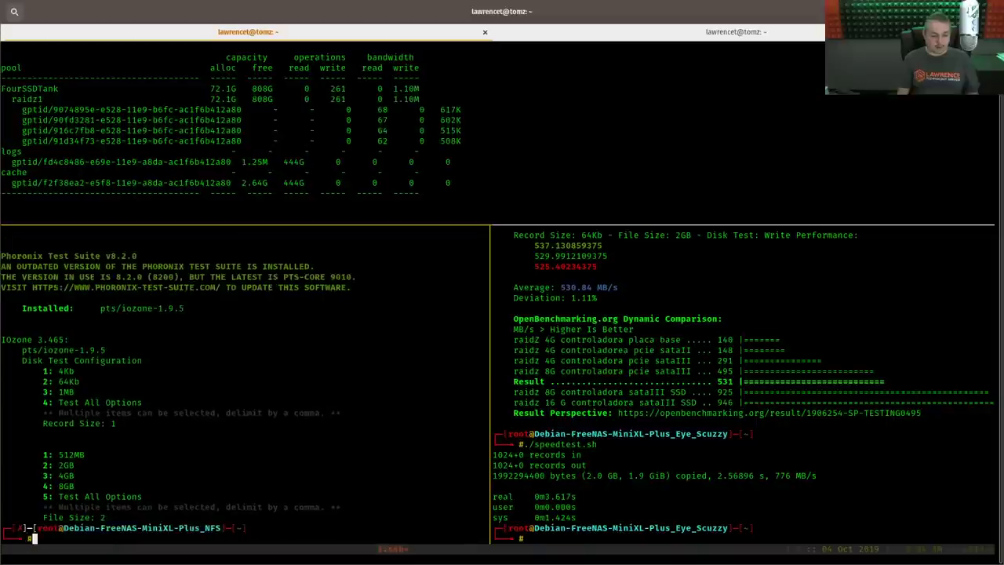
# Run the Phoronix pts/iozone benchmark on the NFS VM with 64Kb records, a 2GB file and Write Performance, without saving results.
pyautogui.press('Up')
pyautogui.press('Return')
pyautogui.write('2')
pyautogui.press('Return')
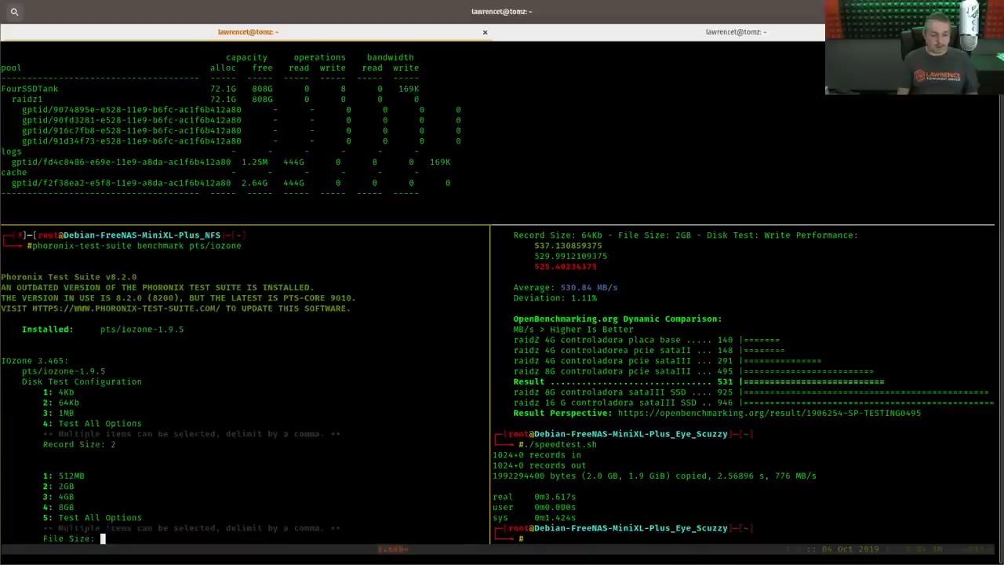
pyautogui.write('2')
pyautogui.press('Return')
pyautogui.write('1')
pyautogui.press('Return')
pyautogui.write('n')
pyautogui.press('Return')
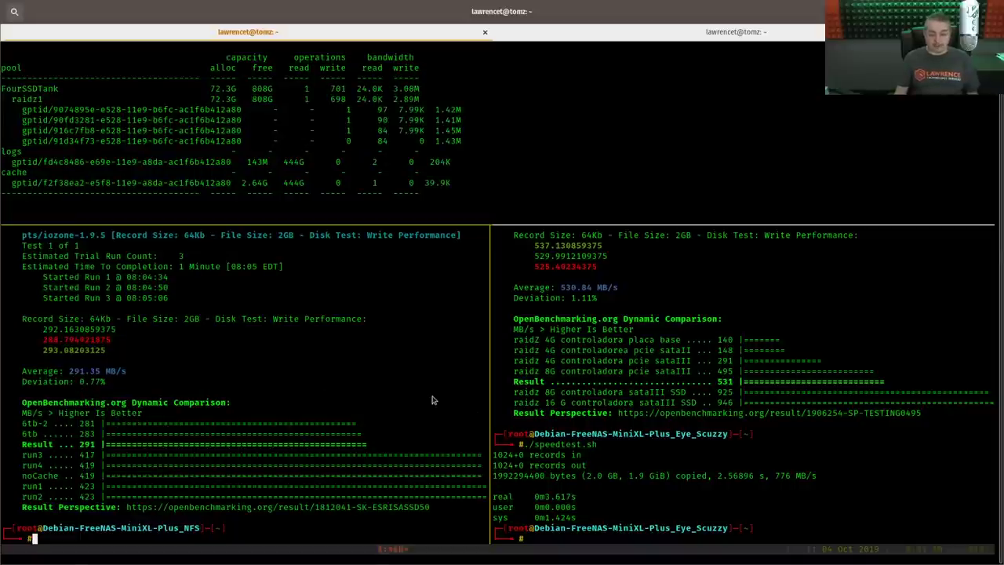
# Compare the new iozone write result on the NFS VM with the earlier run in the scrollback.
pyautogui.scroll(10, 332, 404)
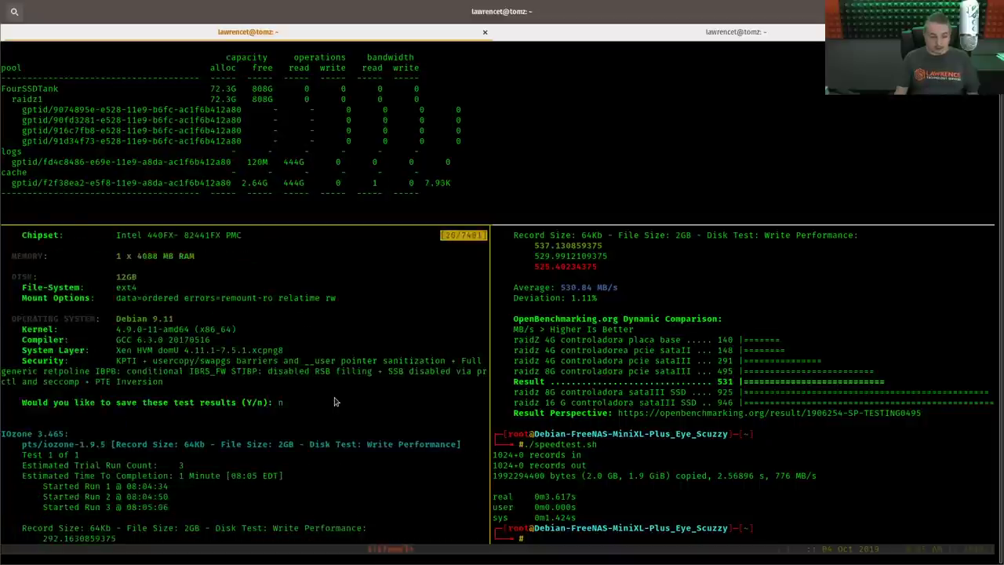
pyautogui.scroll(20, 335, 402)
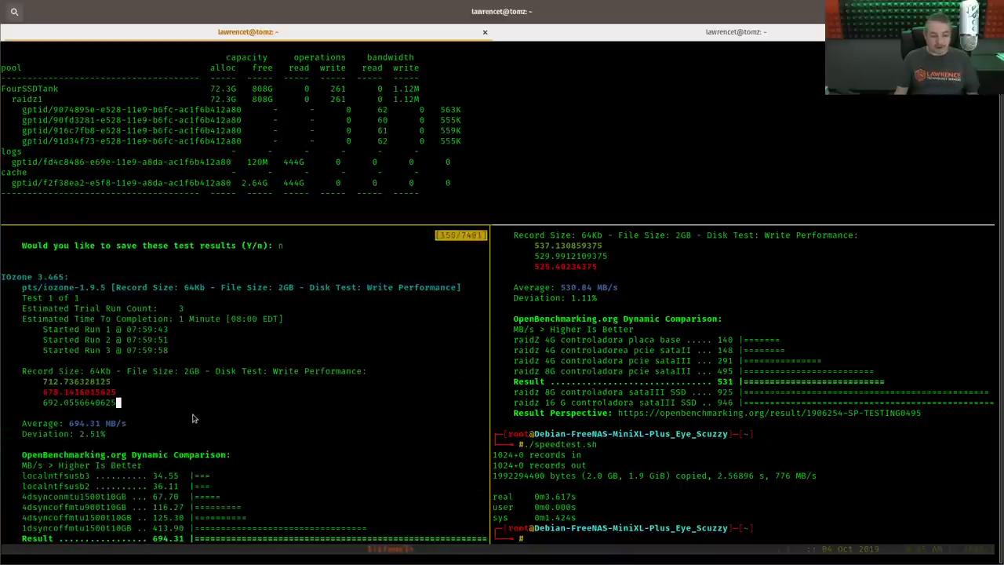
pyautogui.scroll(-8, 208, 476)
pyautogui.scroll(-20, 208, 476)
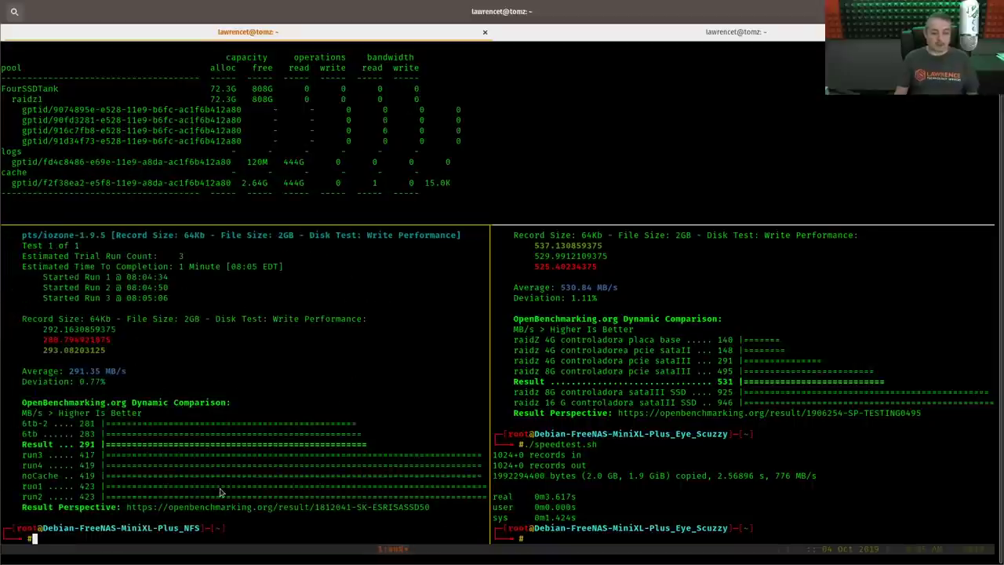
# Repeat the iozone benchmark on the NFS VM with the same 64Kb, 2GB write settings, declining to save the results.
pyautogui.press('Up')
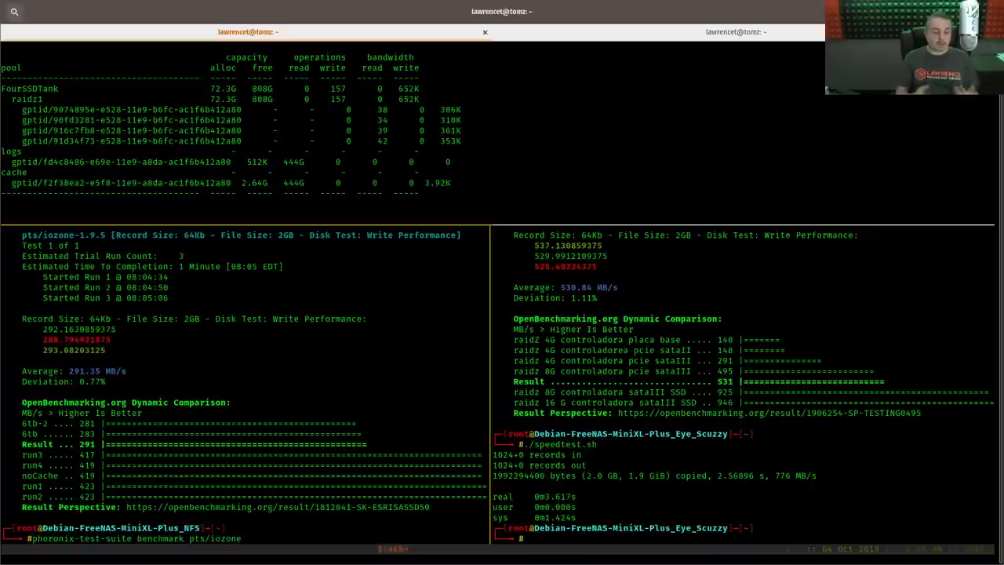
pyautogui.hotkey('ctrl', 'u')
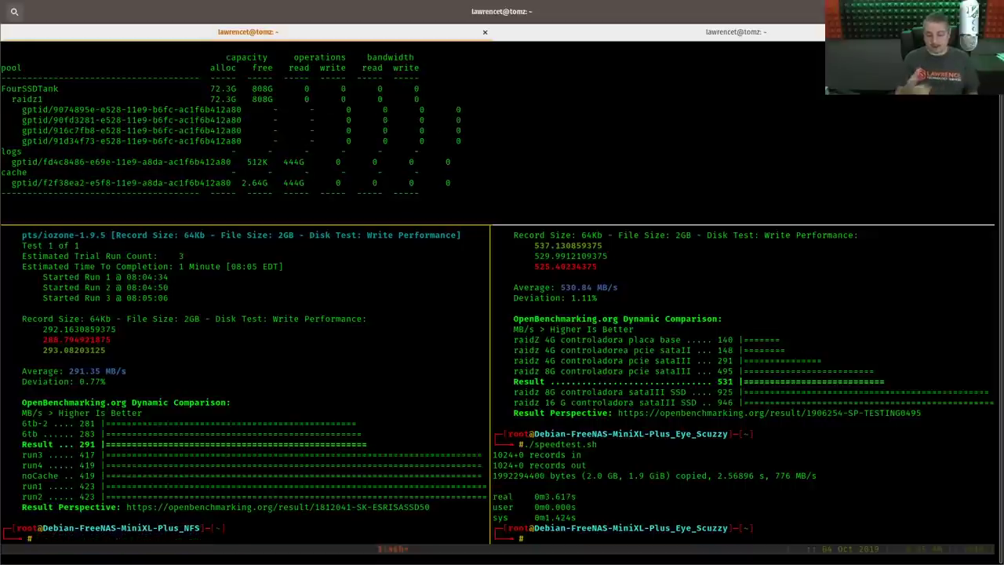
pyautogui.press('Up')
pyautogui.press('Return')
pyautogui.write('2')
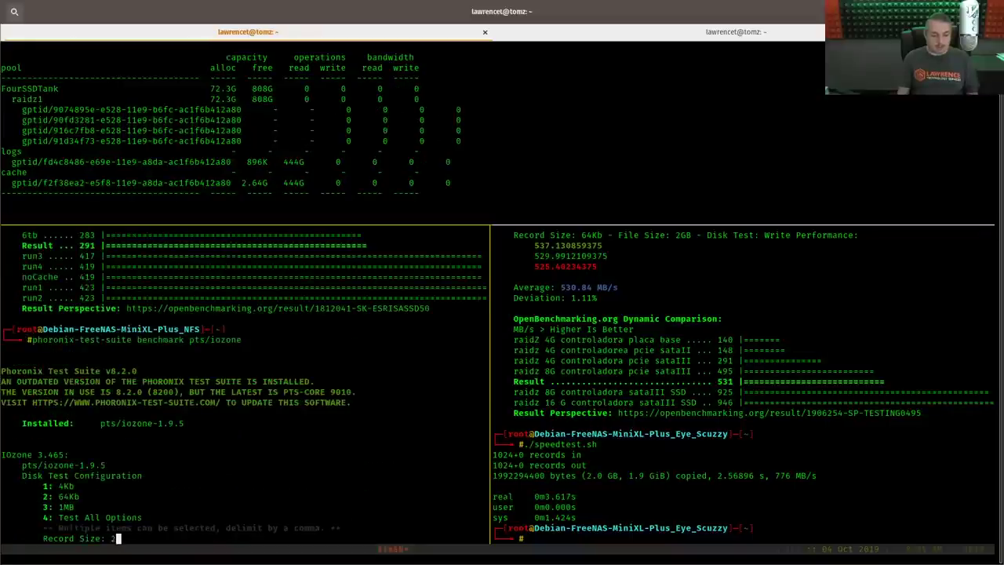
pyautogui.press('Return')
pyautogui.write('2')
pyautogui.press('Return')
pyautogui.write('1')
pyautogui.press('Return')
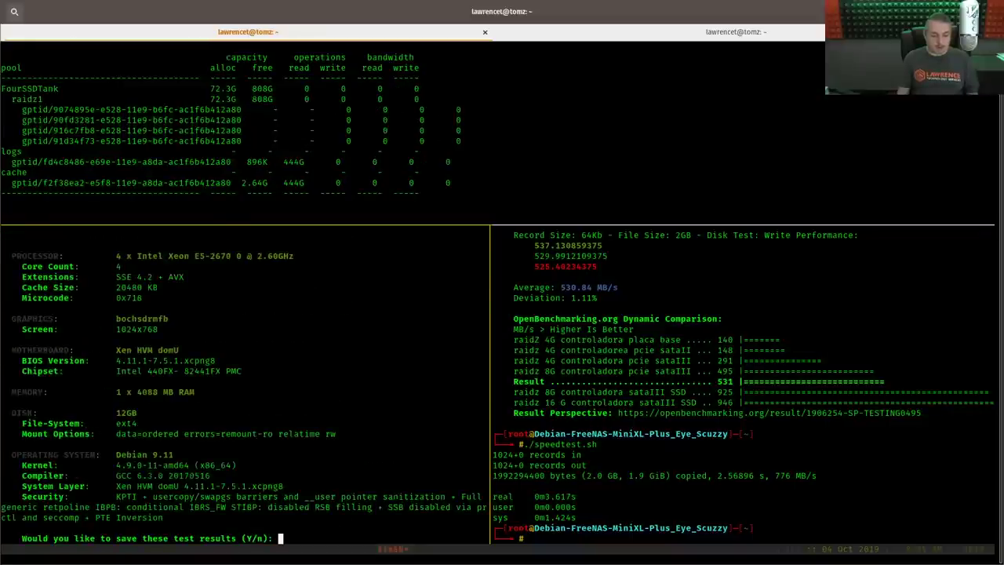
pyautogui.write('n')
pyautogui.press('Return')
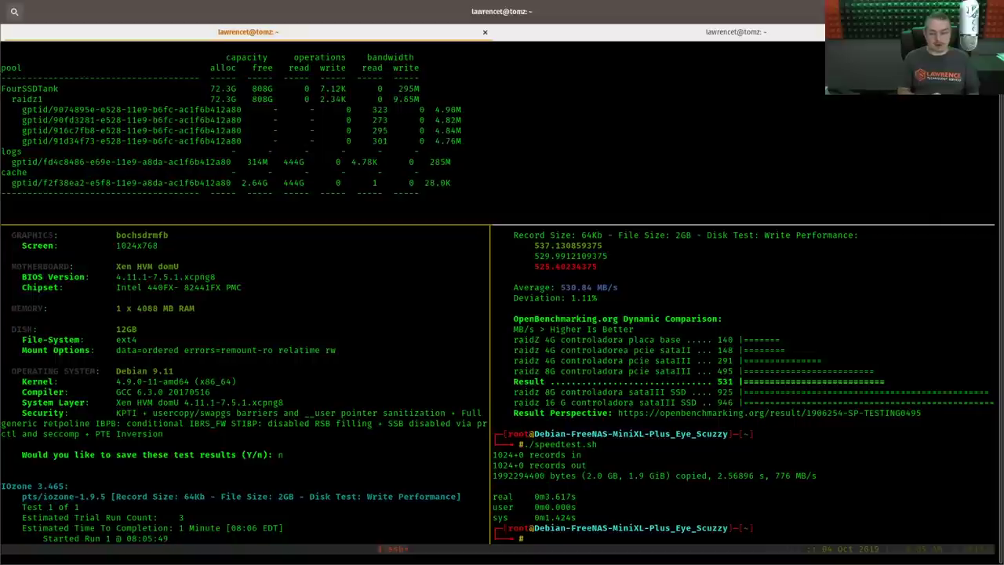
# Run phoronix-test-suite benchmark pts/iozone on the iSCSI VM using 64Kb records, a 2GB file and Write Performance, without saving results.
pyautogui.click(792, 520)
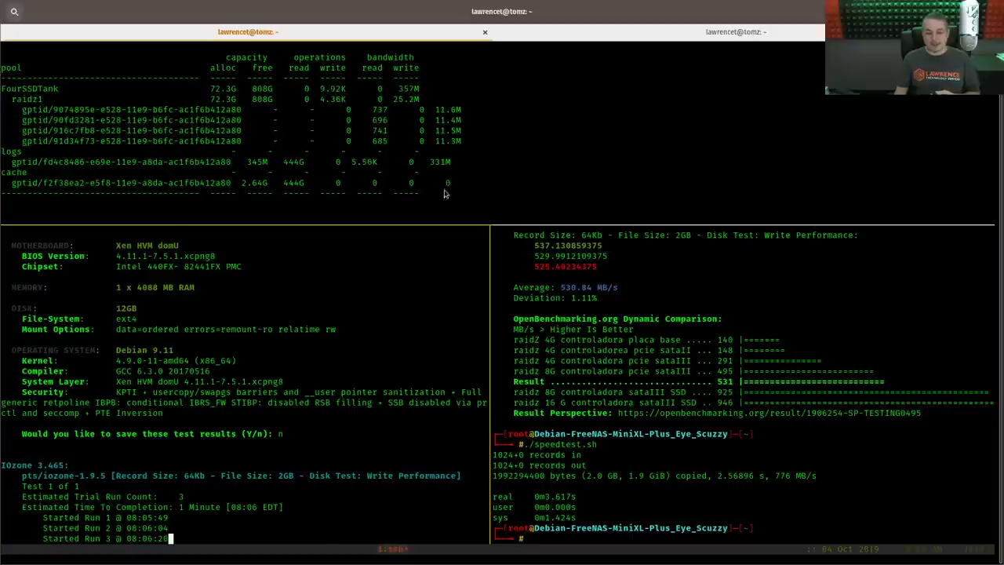
pyautogui.click(853, 490)
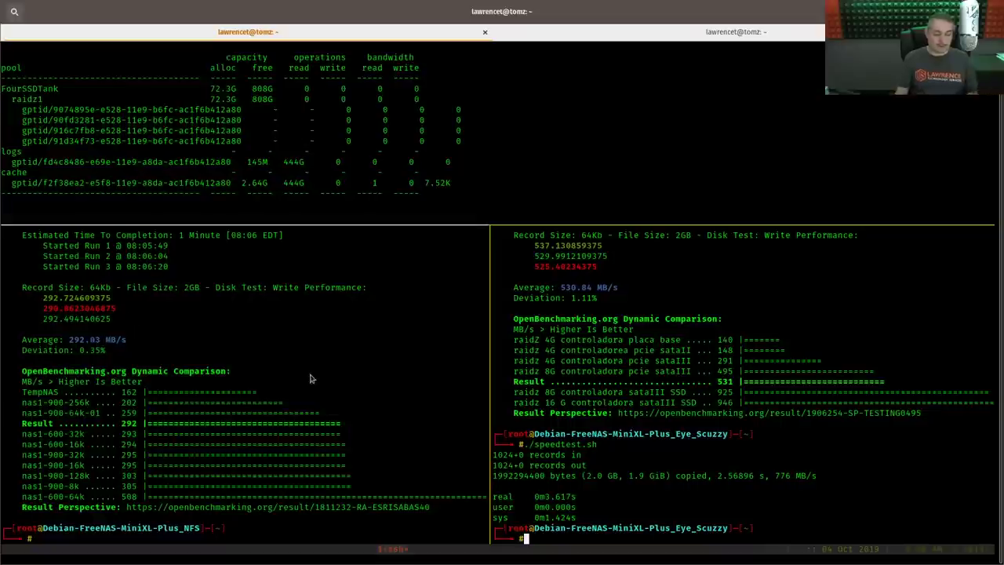
pyautogui.write('phoronix-test-suite benchmark pts/iozone')
pyautogui.press('Return')
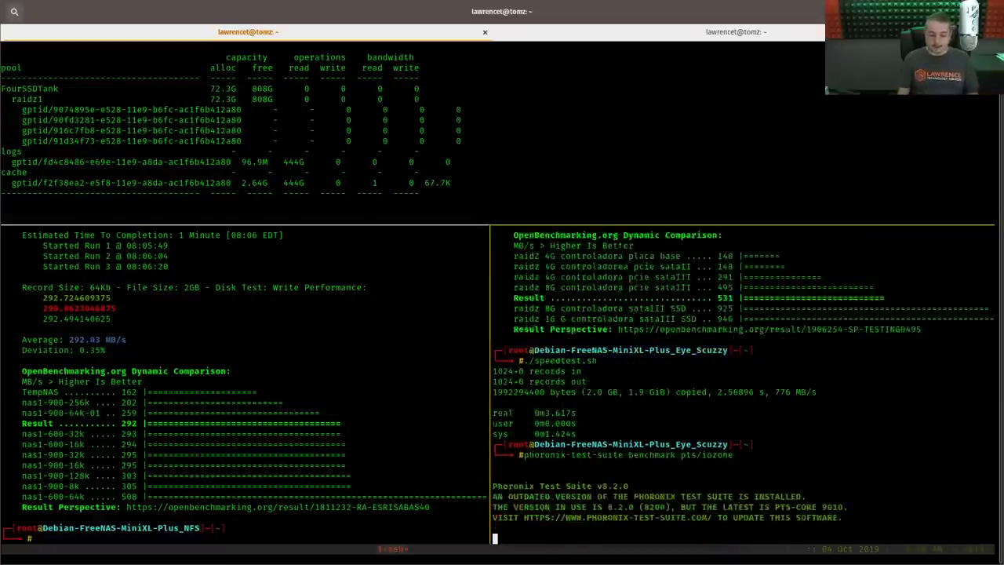
pyautogui.write('2')
pyautogui.press('Return')
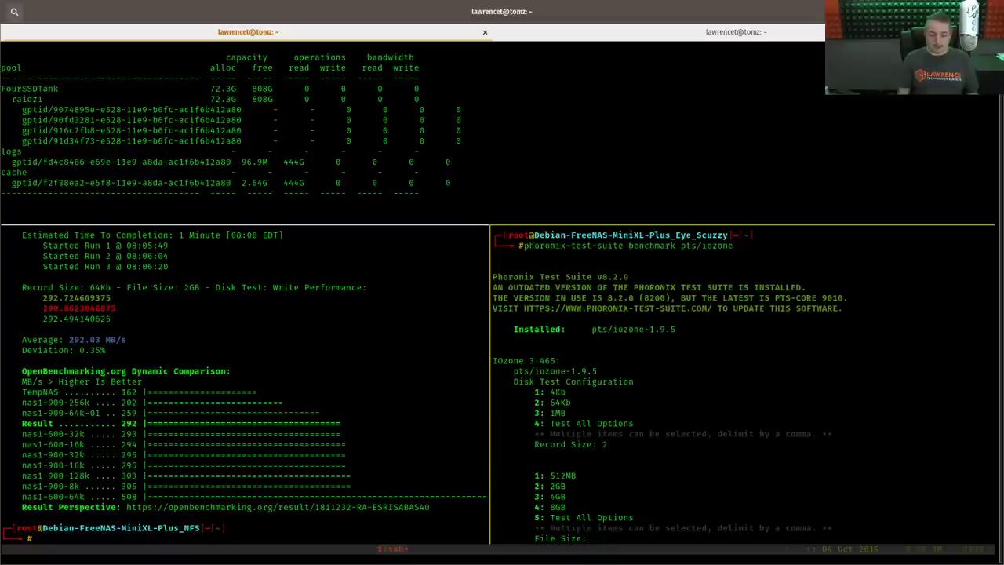
pyautogui.write('2')
pyautogui.press('Return')
pyautogui.write('1')
pyautogui.press('Return')
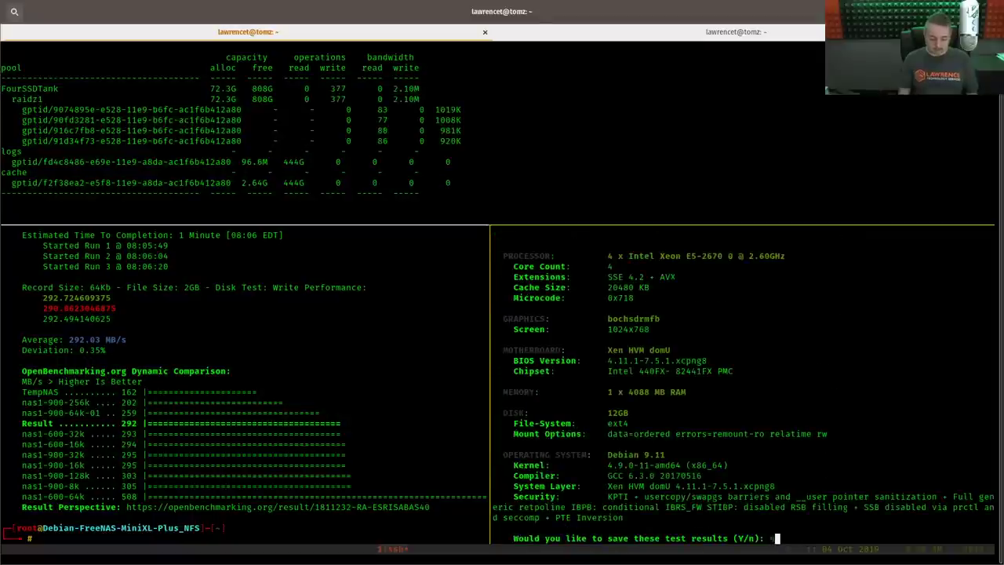
pyautogui.write('n')
pyautogui.press('Return')
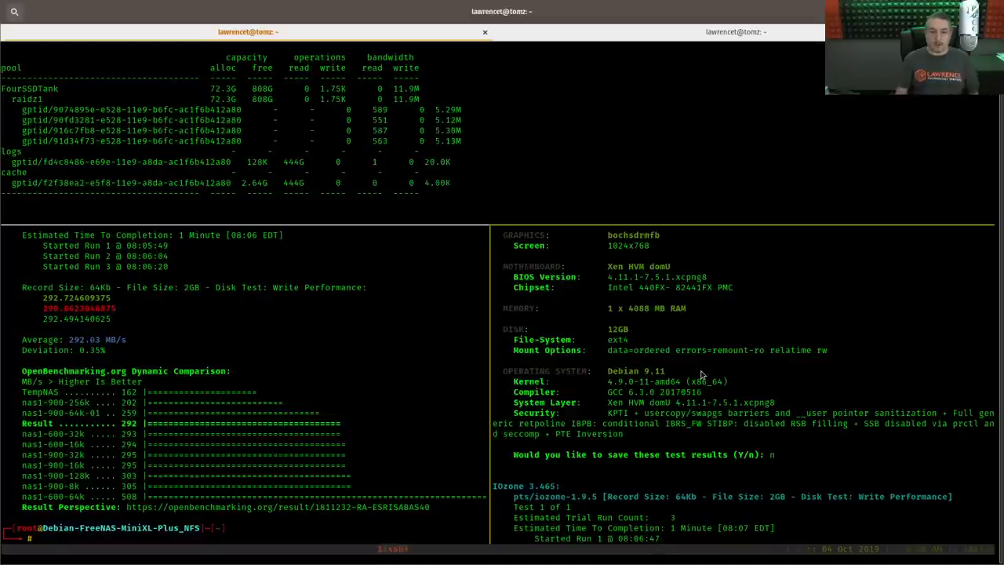
# Switch from the terminal to Xen Orchestra in the browser and list the storages.
pyautogui.click(506, 165)
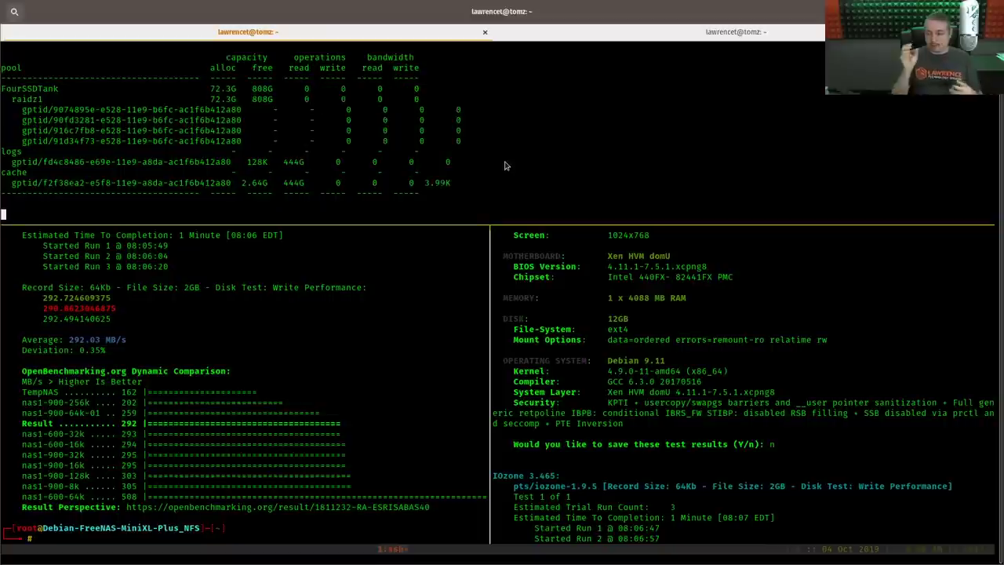
pyautogui.press('super')
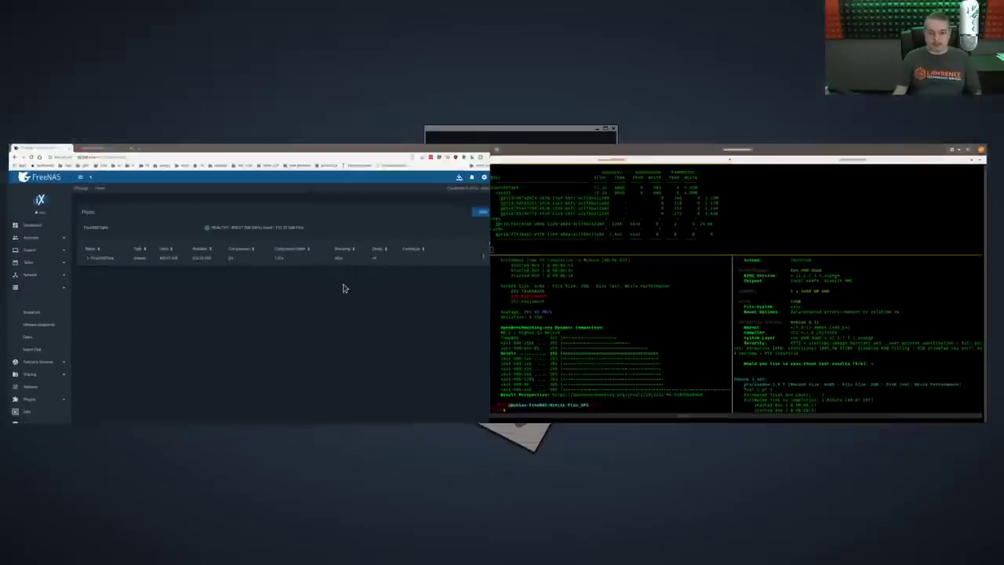
pyautogui.click(168, 262)
pyautogui.click(182, 11)
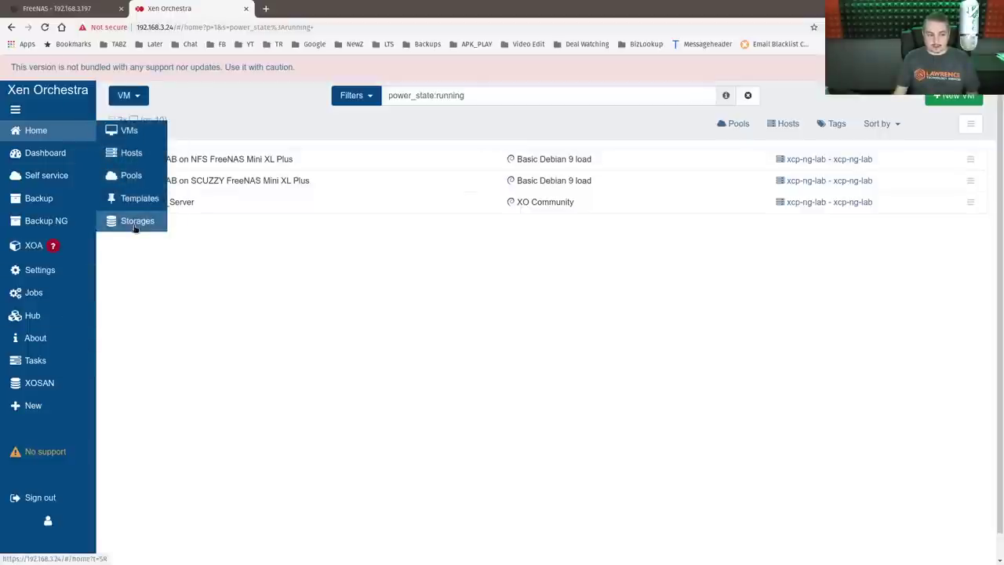
pyautogui.click(135, 221)
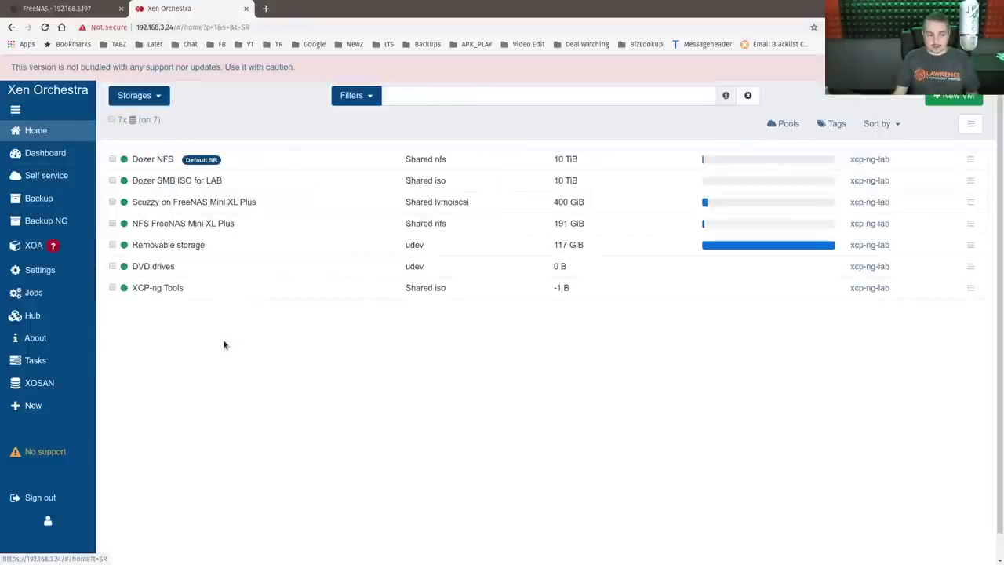
# Open the Scuzzy and NFS storages on FreeNAS Mini XL Plus as separate pages and show the statistics of each.
pyautogui.middleClick(188, 202)
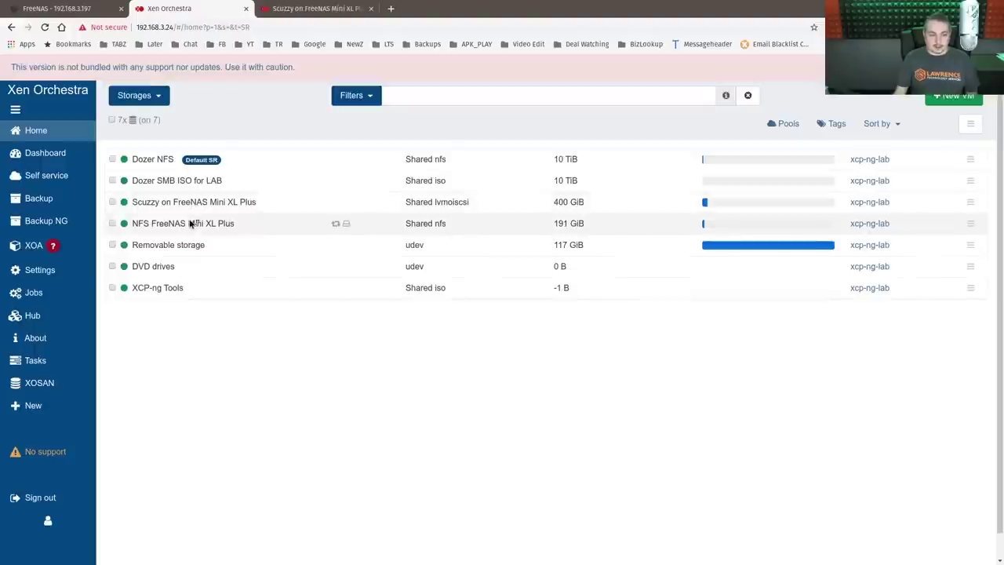
pyautogui.middleClick(191, 223)
pyautogui.hotkey('ctrl', 'Tab')
pyautogui.click(189, 153)
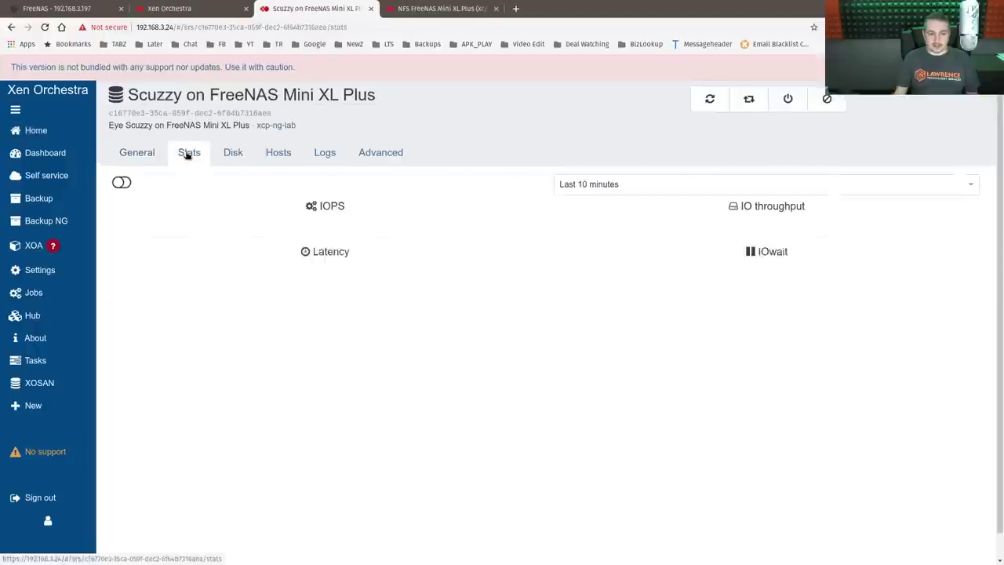
pyautogui.hotkey('ctrl', 'Tab')
pyautogui.click(189, 153)
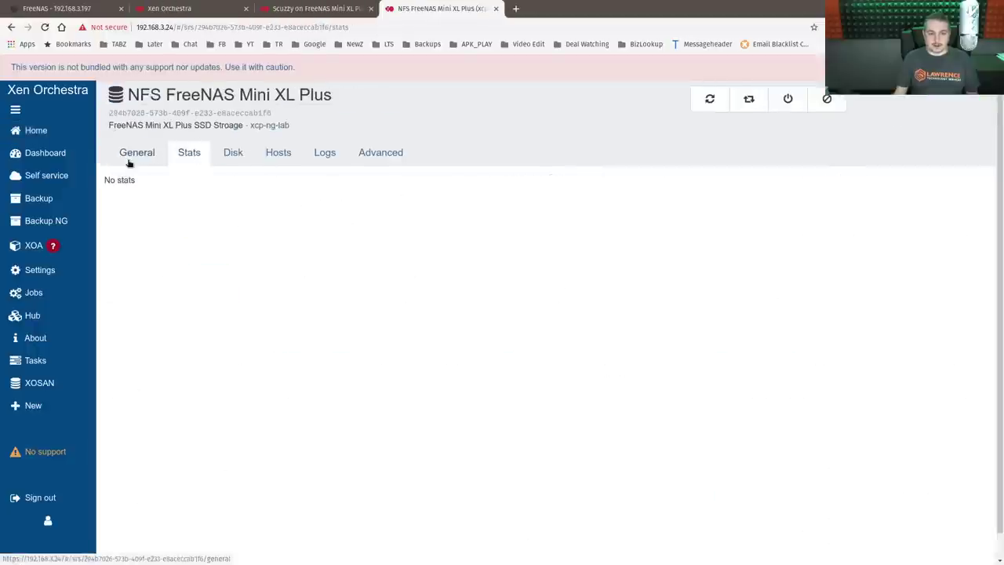
# Examine the IOPS, IO throughput, latency and IOwait graphs of the NFS FreeNAS Mini XL Plus storage for the benchmark runs.
pyautogui.moveTo(262, 240)
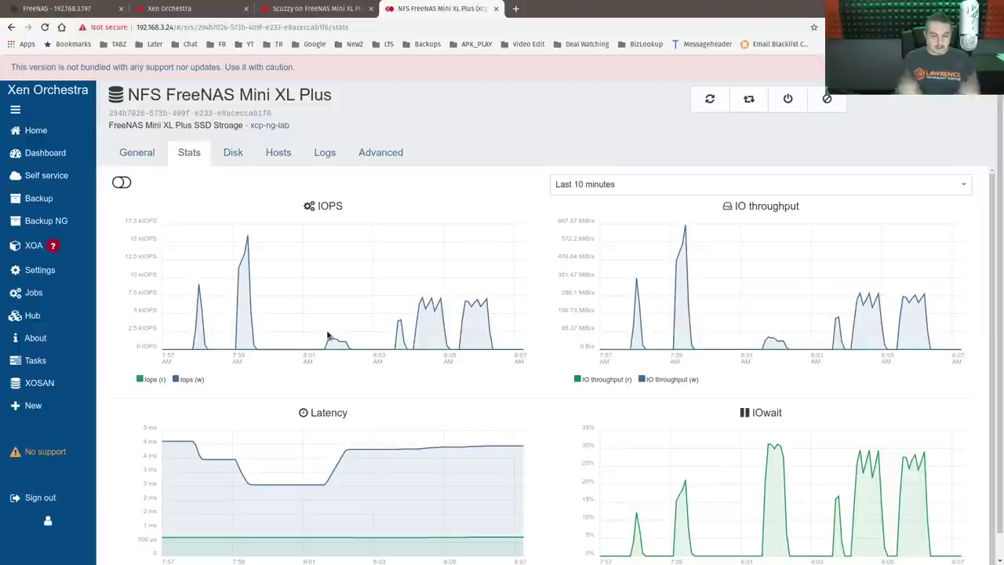
pyautogui.moveTo(327, 336)
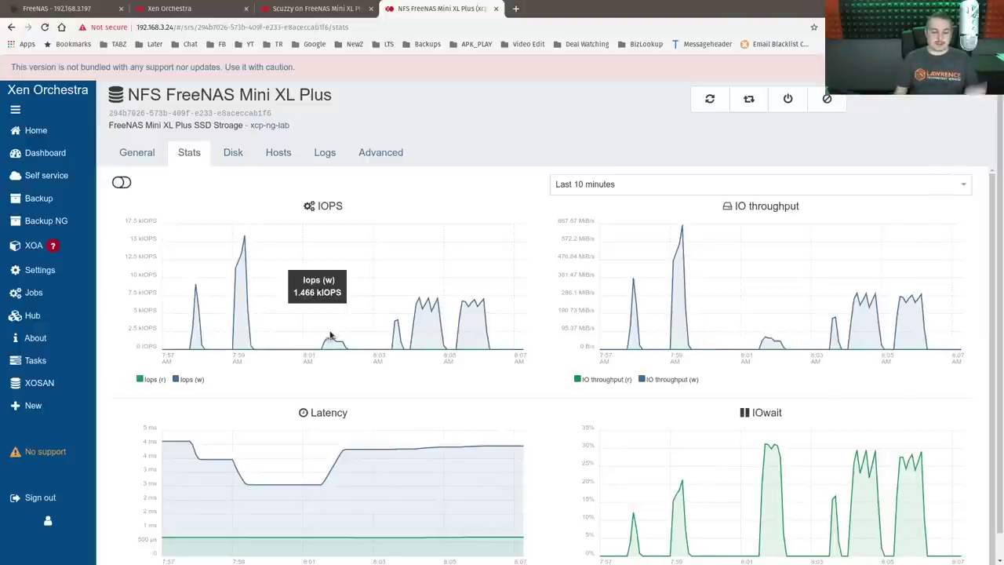
pyautogui.moveTo(769, 446)
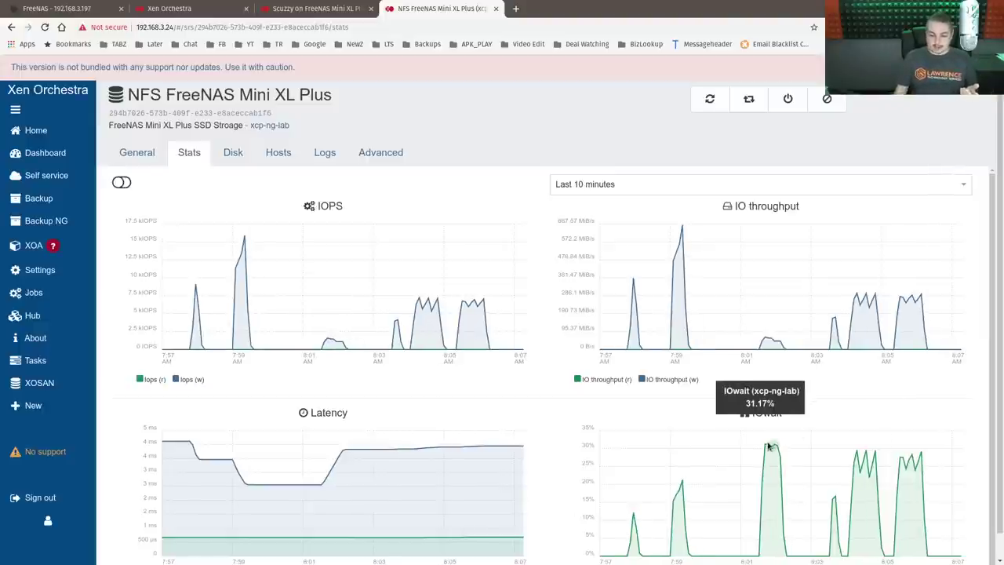
pyautogui.moveTo(415, 448)
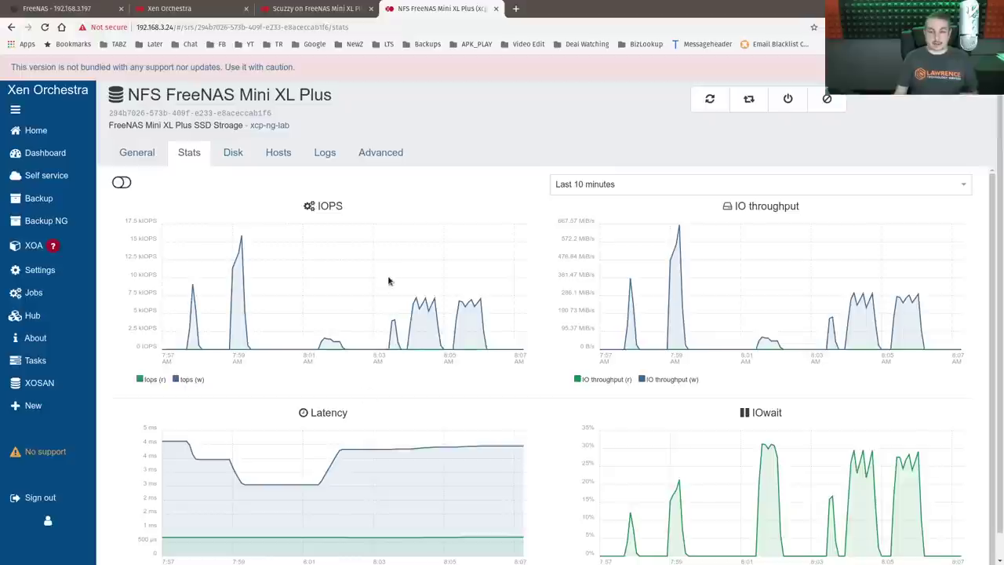
# Examine the throughput, write latency and IOwait graphs of the Scuzzy on FreeNAS Mini XL Plus storage.
pyautogui.click(329, 5)
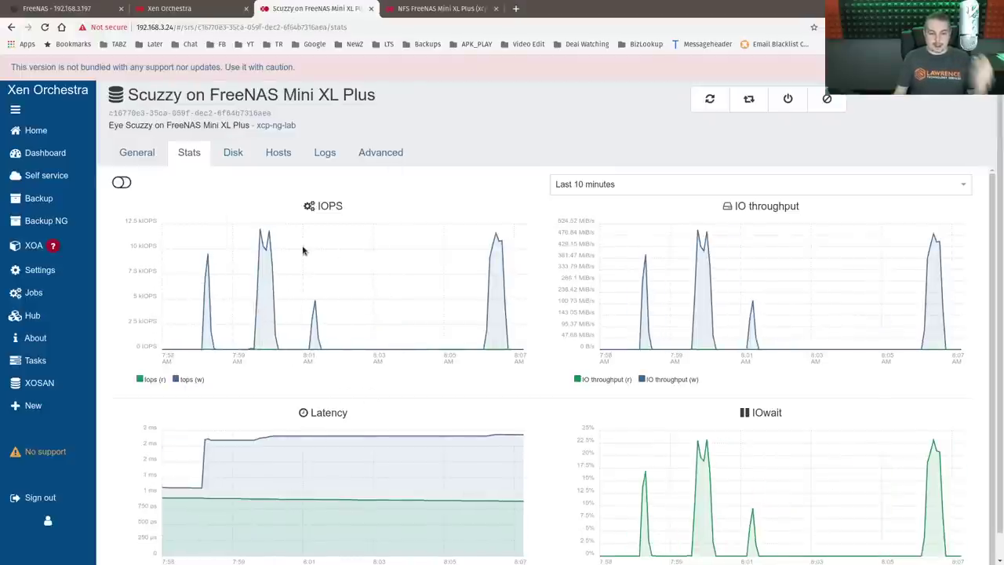
pyautogui.moveTo(700, 234)
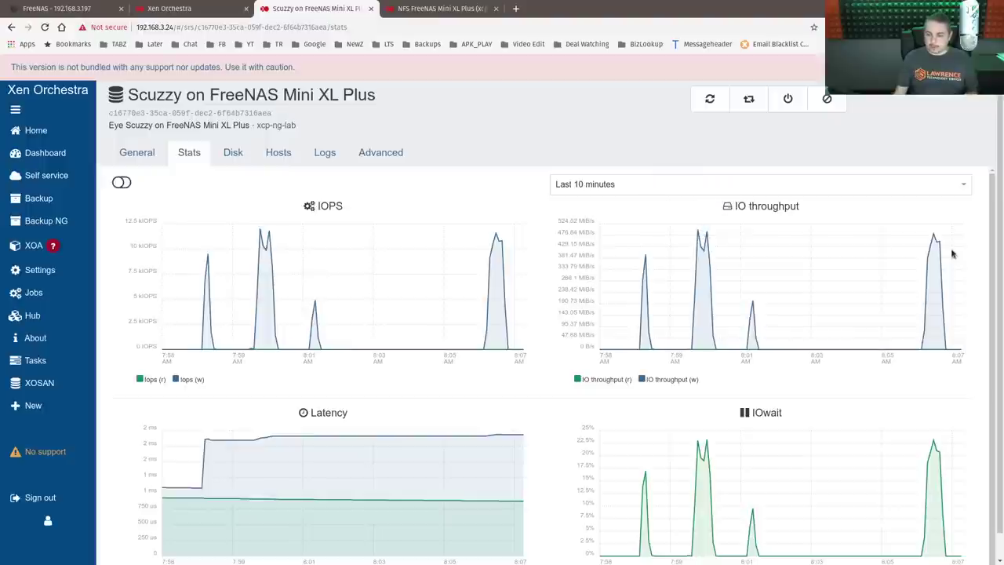
pyautogui.moveTo(937, 239)
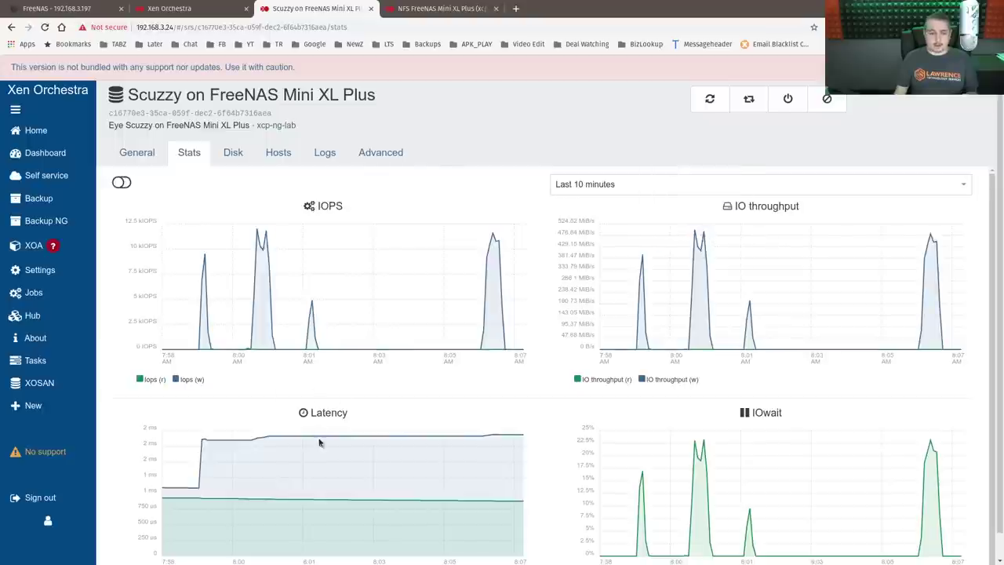
pyautogui.moveTo(265, 439)
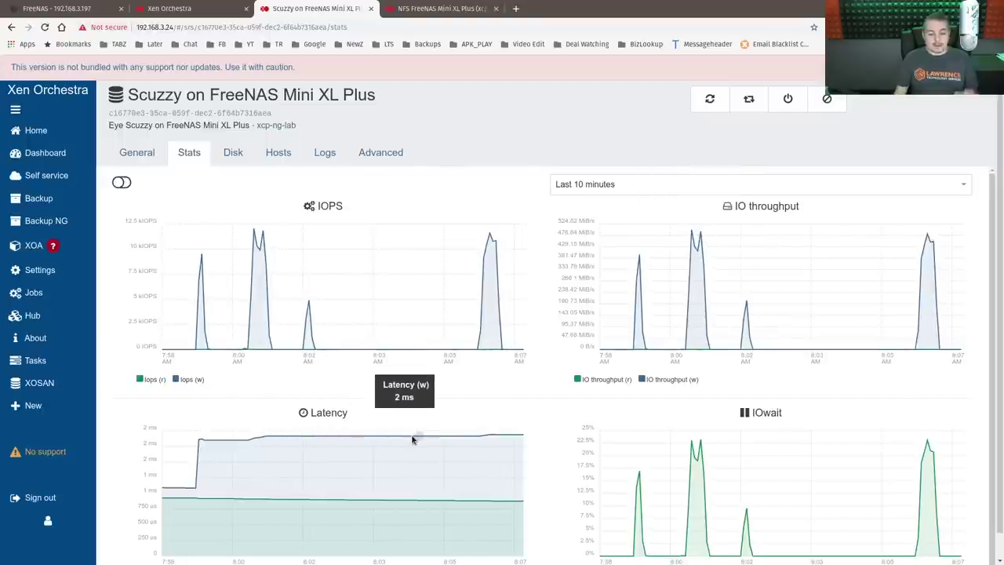
pyautogui.moveTo(927, 446)
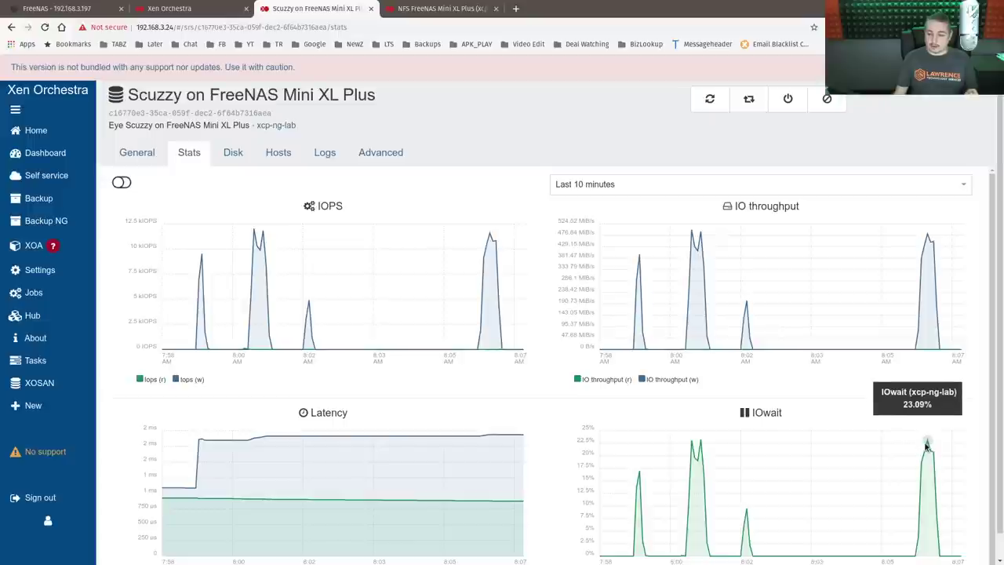
# Go back to the NFS storage's statistics and compare its IOwait, write latency and throughput peaks with the iSCSI storage.
pyautogui.hotkey('ctrl', 'Tab')
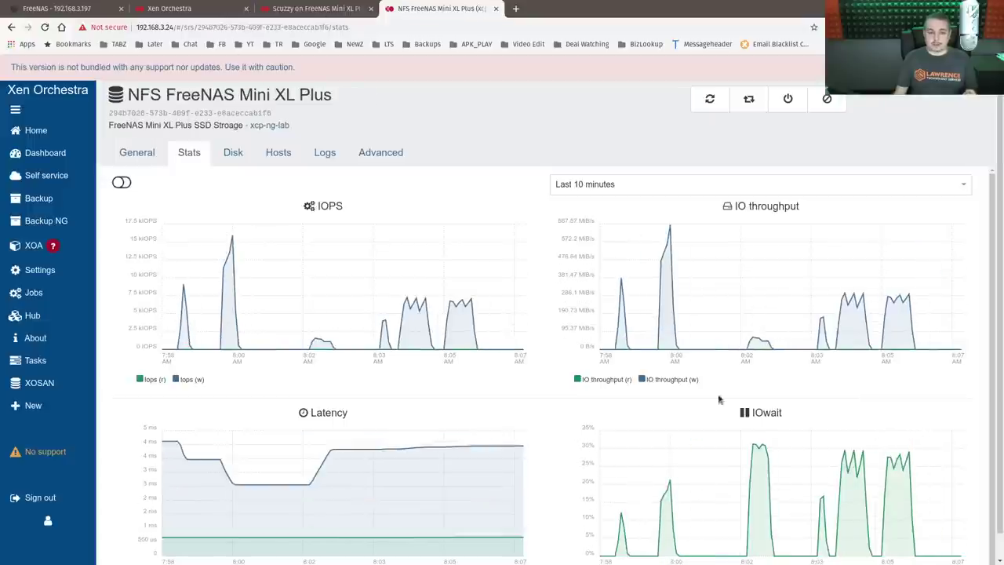
pyautogui.moveTo(858, 456)
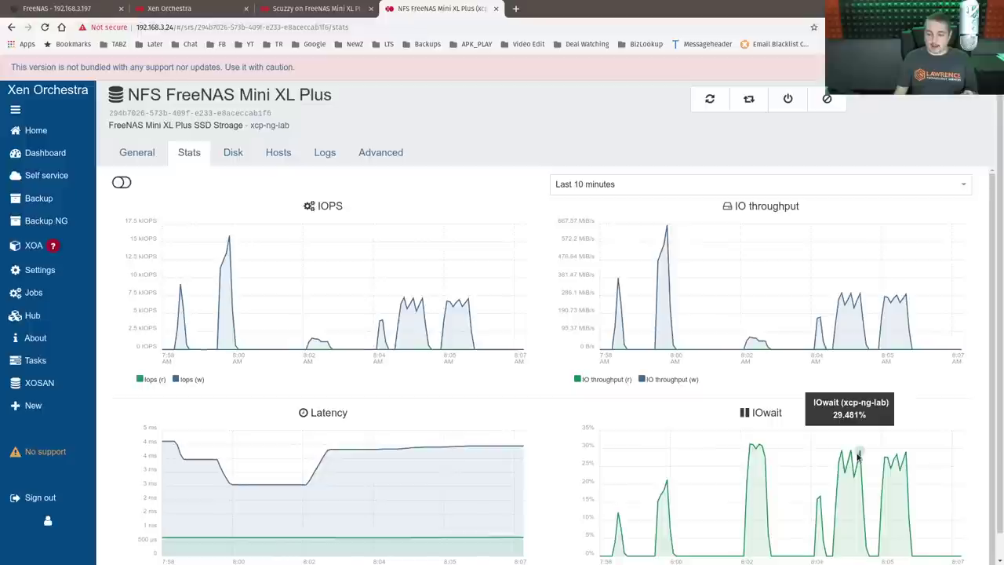
pyautogui.moveTo(451, 456)
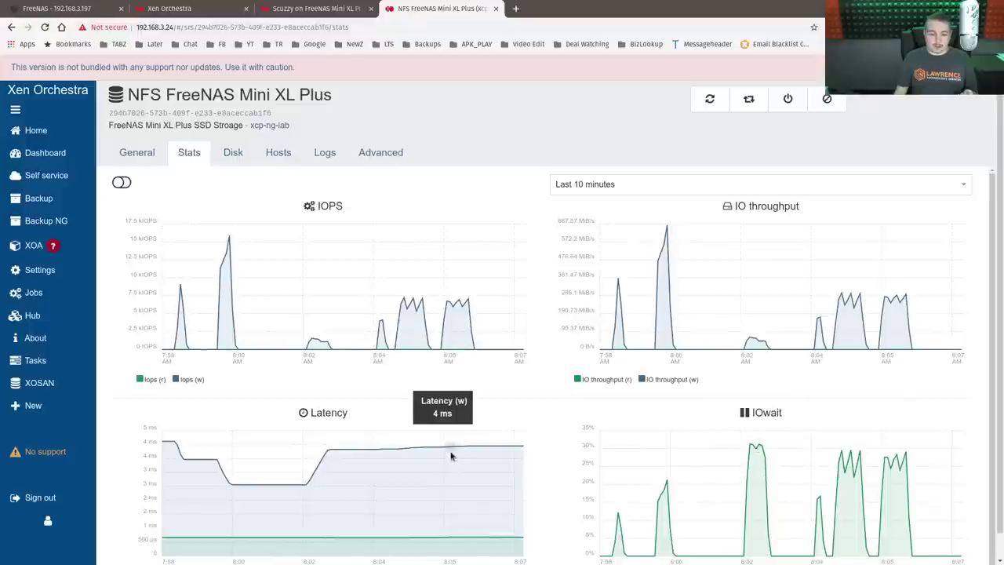
pyautogui.moveTo(664, 227)
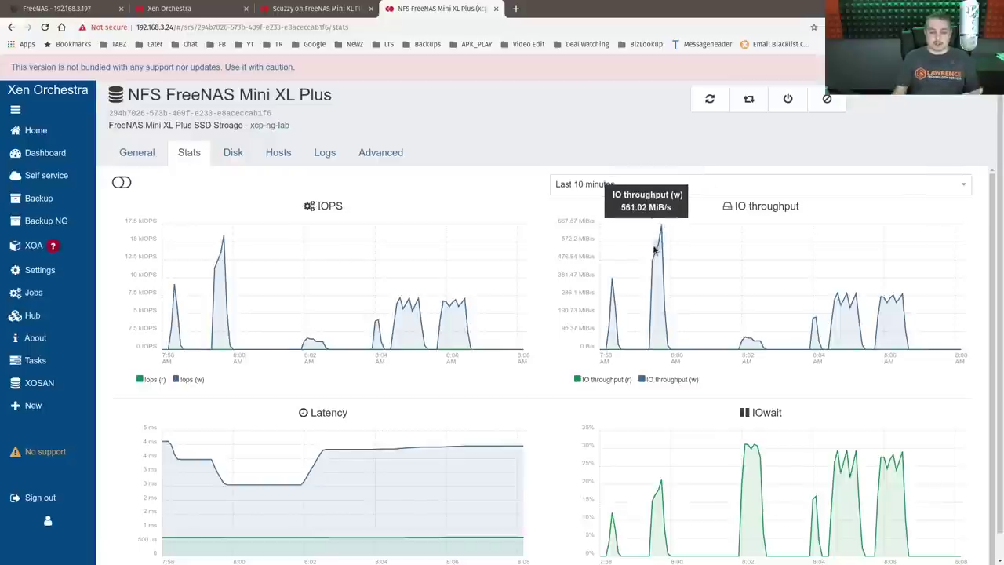
pyautogui.moveTo(459, 309)
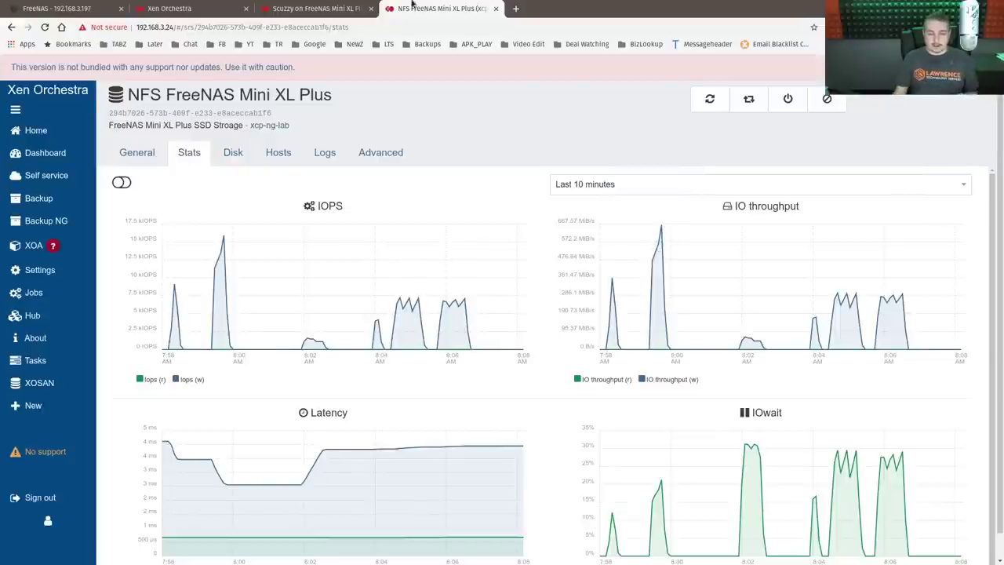
# Close the two storage statistics pages and review the NFS and iSCSI benchmark results in the terminal.
pyautogui.click(168, 8)
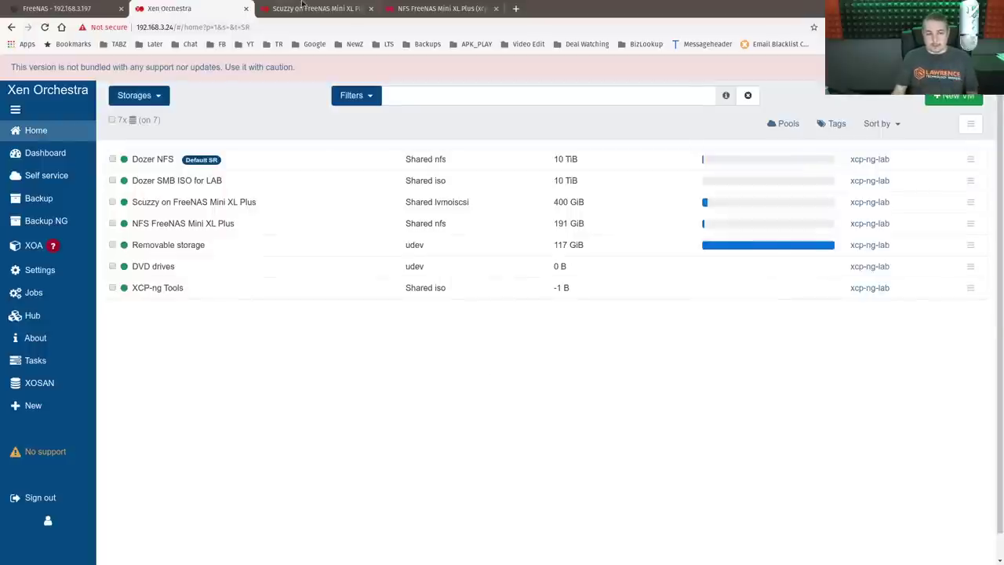
pyautogui.moveTo(306, 8); pyautogui.dragTo(70, 127)
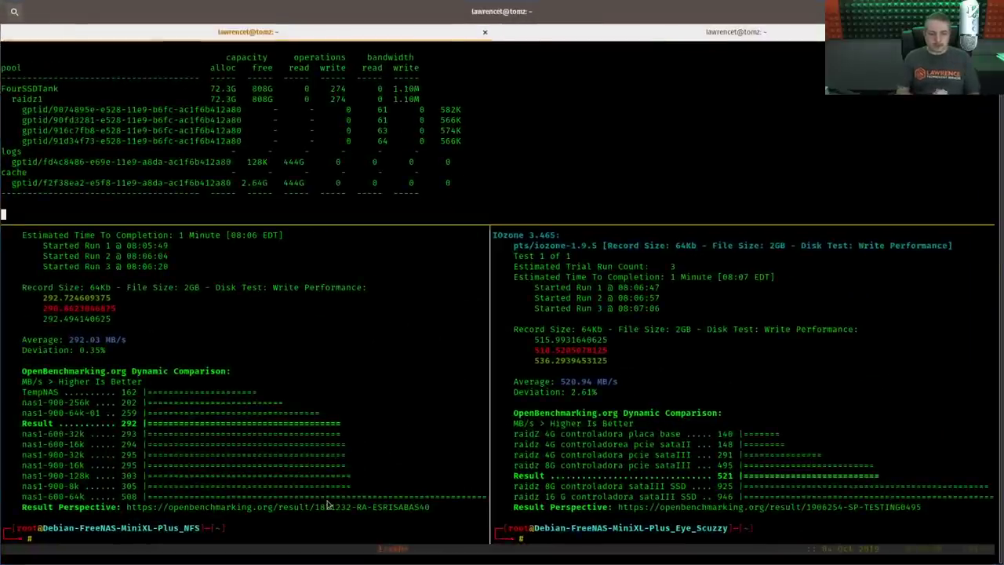
pyautogui.click(814, 383)
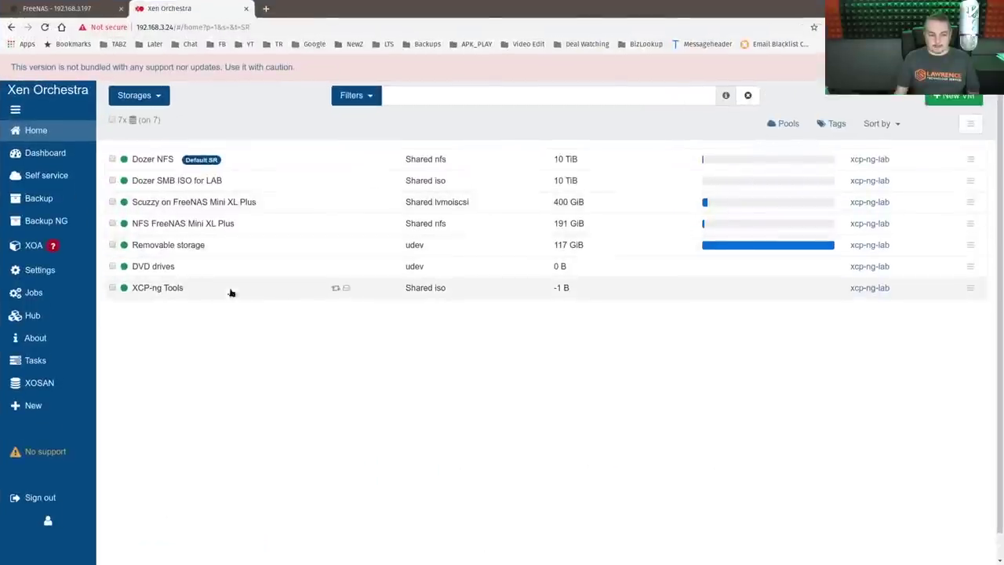
# In Xen Orchestra, create a new snapshot of the VM Debian LAB on NFS FreeNAS Mini XL Plus.
pyautogui.click(212, 204)
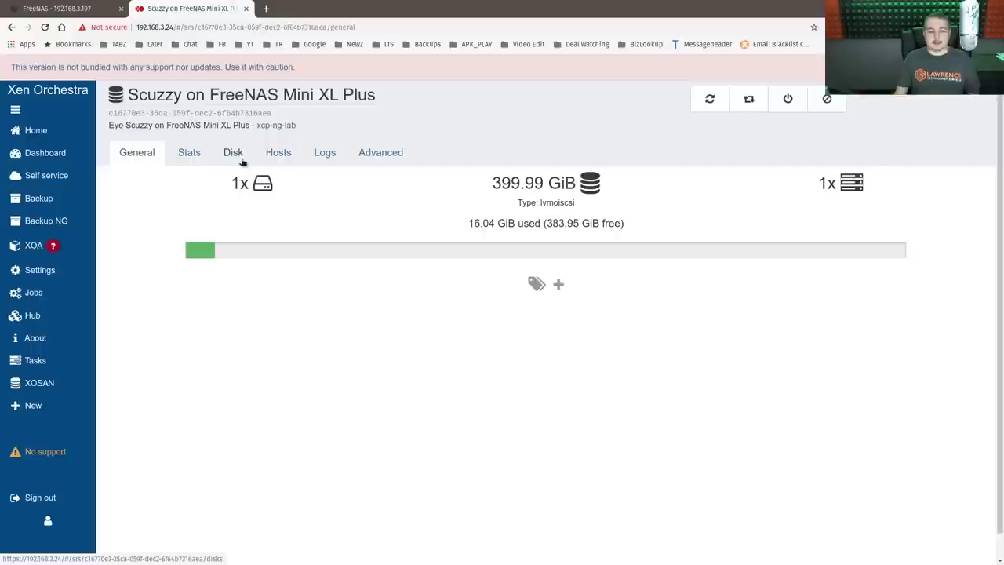
pyautogui.click(36, 130)
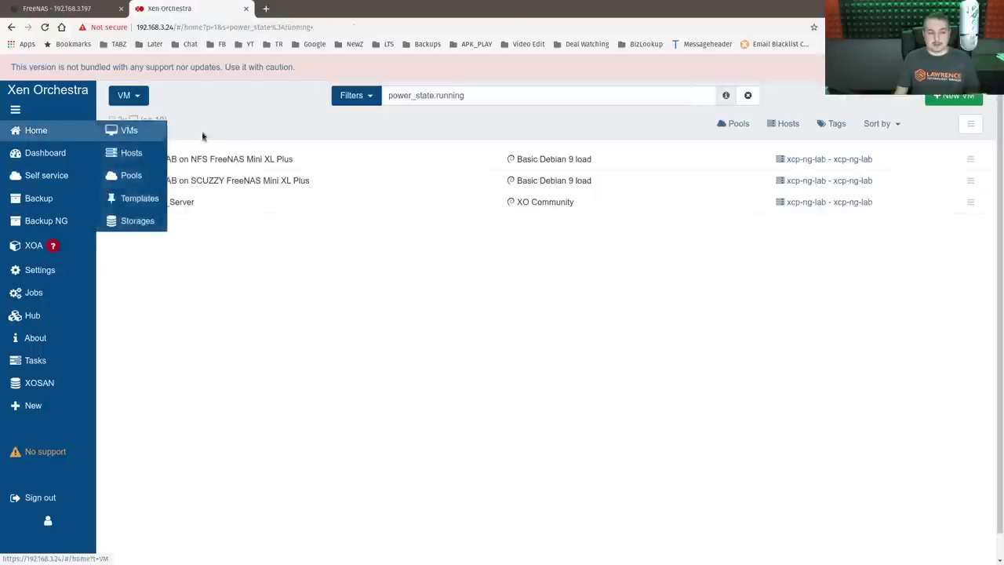
pyautogui.click(332, 157)
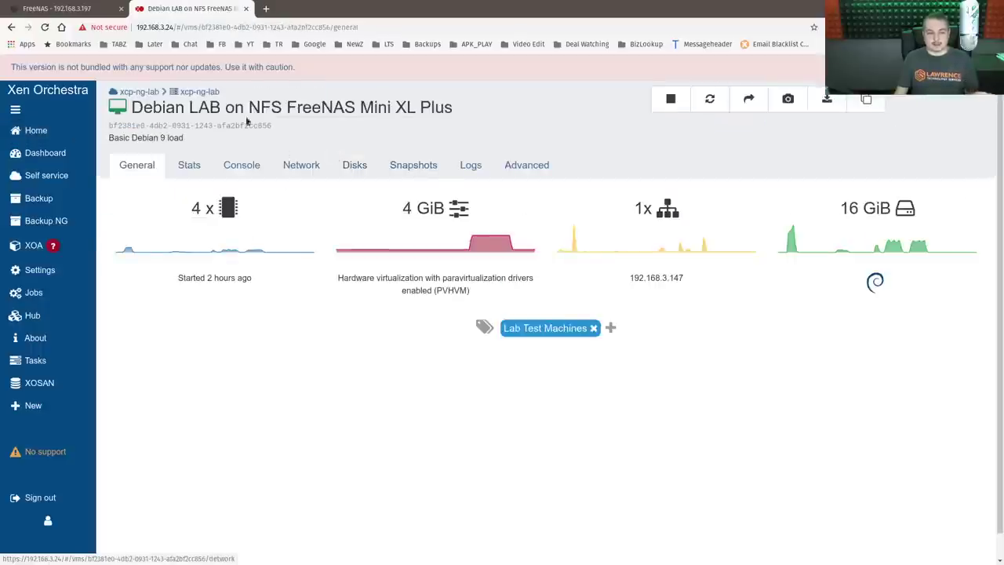
pyautogui.click(404, 165)
pyautogui.click(916, 201)
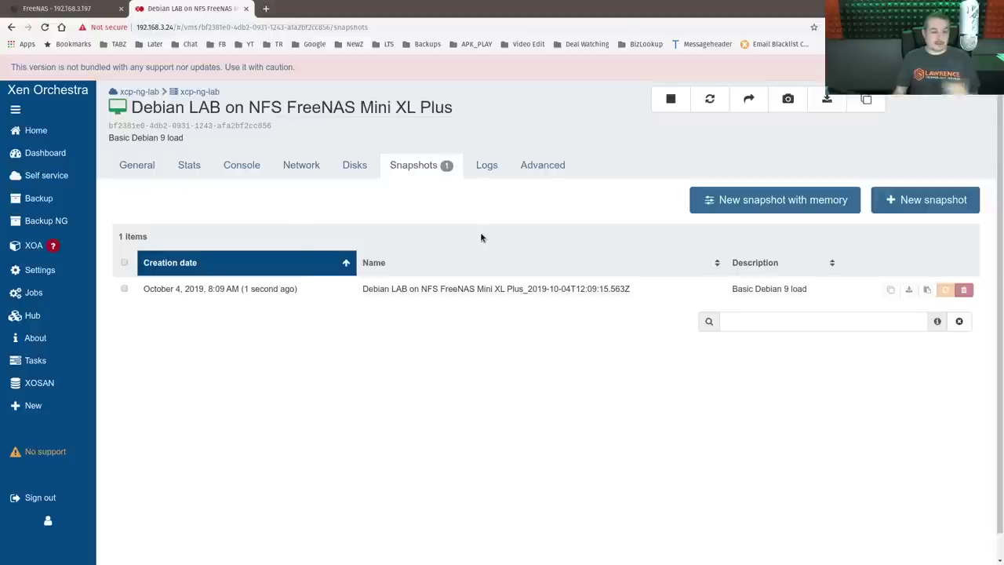
# Create a new snapshot of the VM Debian LAB on SCUZZY FreeNAS Mini XL Plus.
pyautogui.click(118, 130)
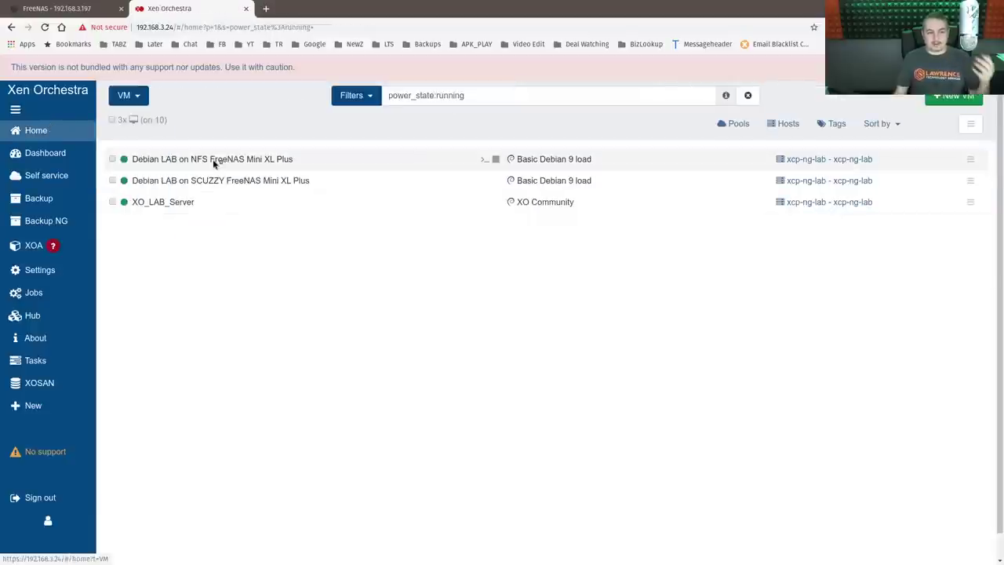
pyautogui.click(231, 181)
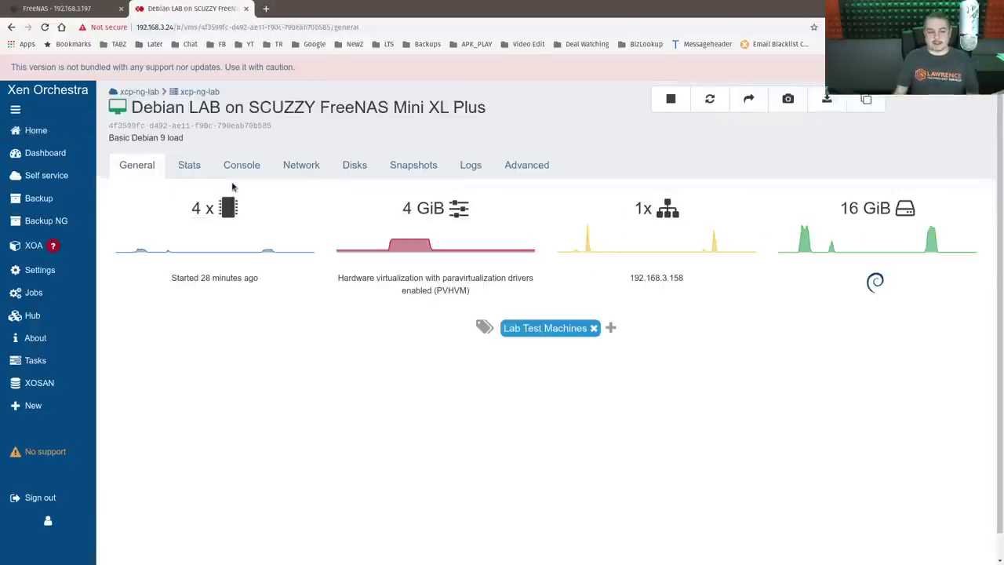
pyautogui.click(404, 165)
pyautogui.click(936, 209)
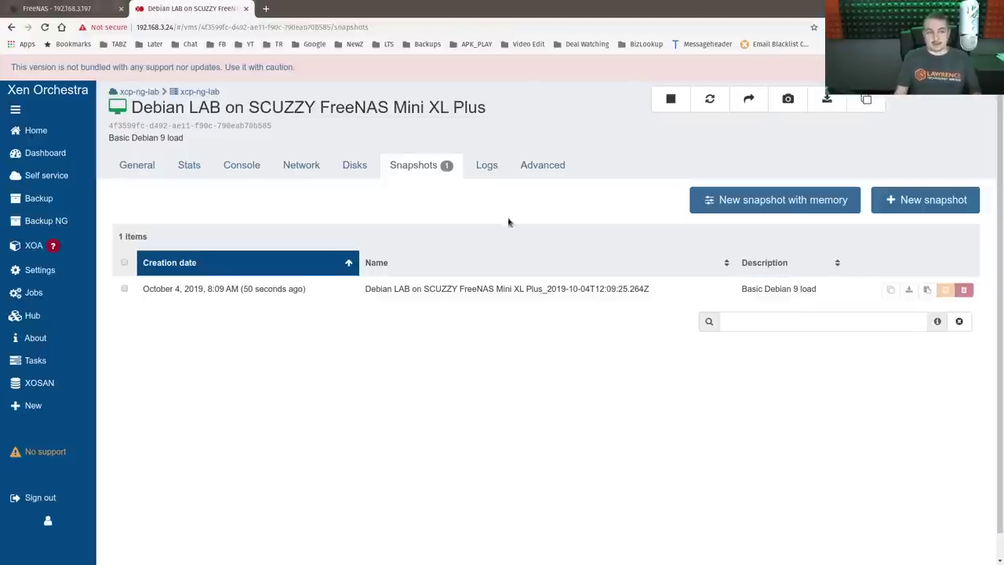
# Leave the VM's snapshots and switch from Xen Orchestra to the terminal with the benchmark sessions.
pyautogui.moveTo(47, 131)
pyautogui.click(150, 130)
pyautogui.press('super')
pyautogui.click(552, 340)
pyautogui.press('super')
pyautogui.click(657, 377)
pyautogui.press('super')
pyautogui.click(706, 197)
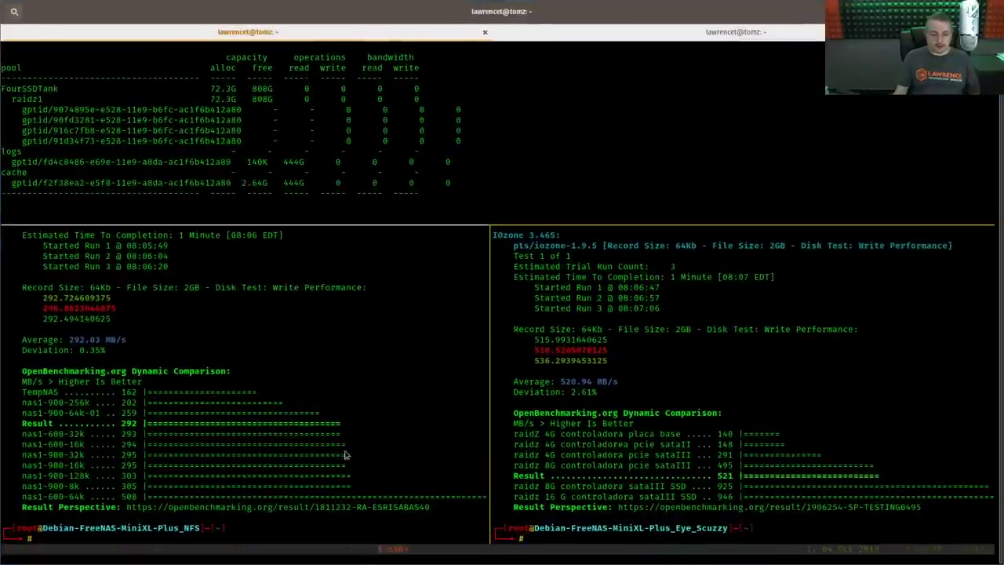
# Run ./speedtest.sh twice in a row on the NFS VM.
pyautogui.press('Up')
pyautogui.press('Up')
pyautogui.press('Up')
pyautogui.press('Down')
pyautogui.press('Down')
pyautogui.press('Down')
pyautogui.write('./speedtest.sh')
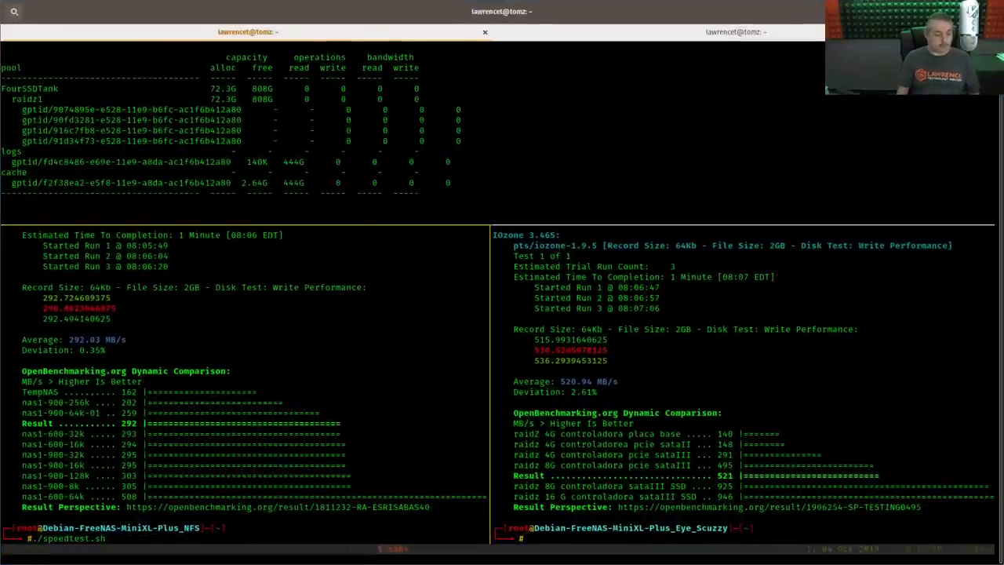
pyautogui.press('Return')
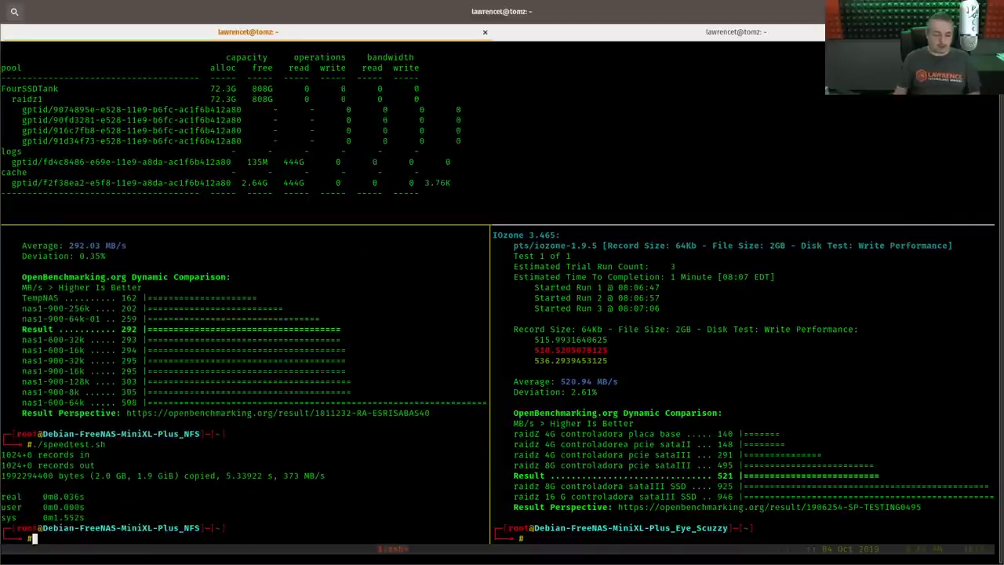
pyautogui.press('Up')
pyautogui.press('Return')
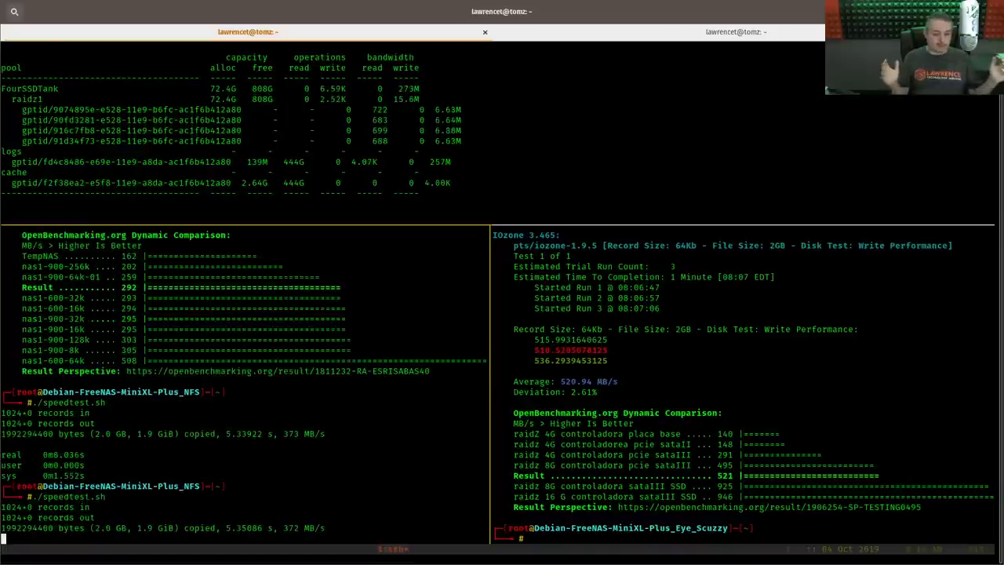
# Run ./speedtest.sh on the iSCSI VM and compare its write speed with the NFS VM's runs.
pyautogui.click(763, 383)
pyautogui.write('./speedtest.sh')
pyautogui.press('Return')
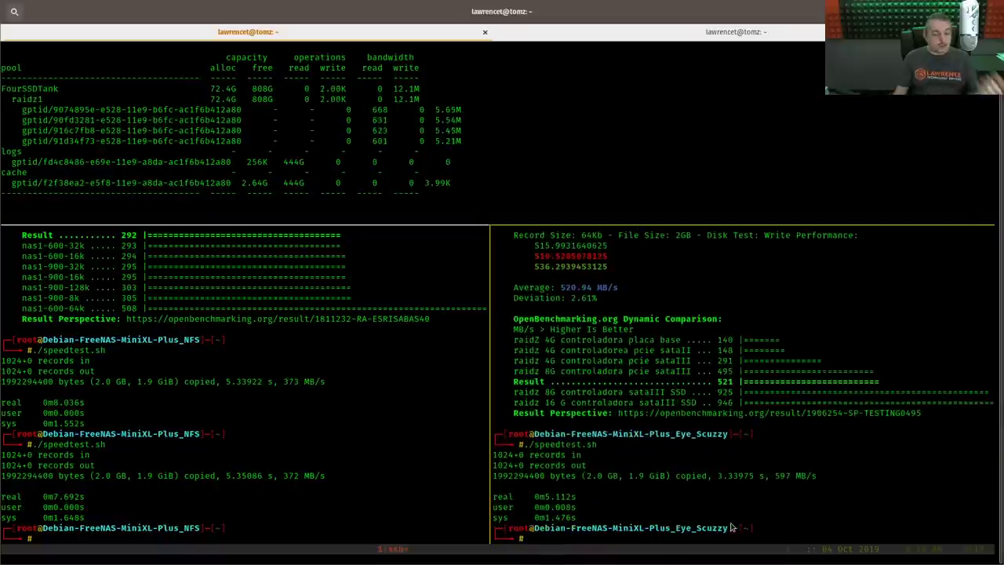
pyautogui.click(329, 516)
pyautogui.click(803, 530)
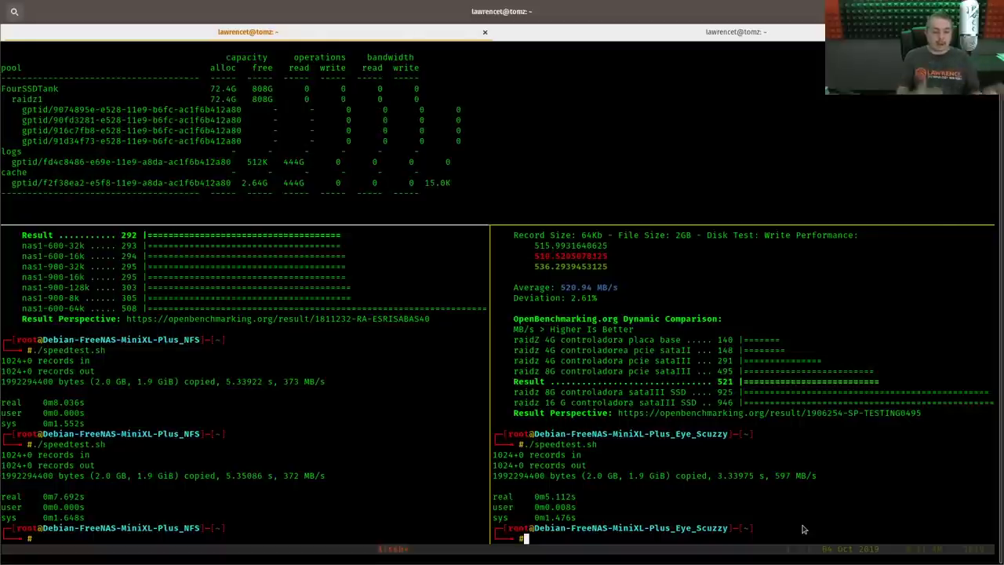
# Stop the pool statistics in the FreeNAS session and change to the directory /mnt/FourSSDTank/Xen_Lab_SSD_Test/294b7026-573b-409f-e233-e8aceccab1f6.
pyautogui.click(577, 164)
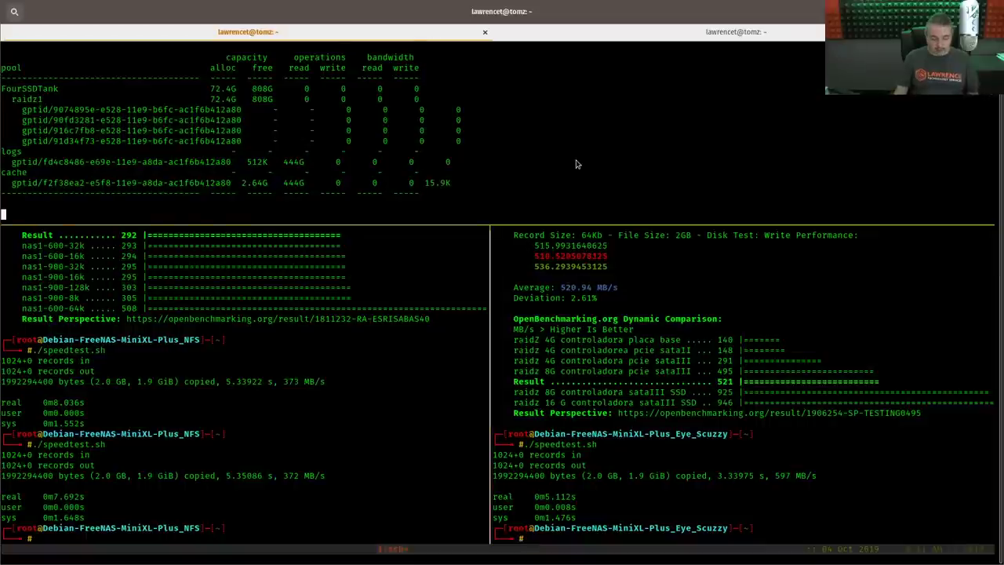
pyautogui.hotkey('ctrl', 'c')
pyautogui.write('cd /mnt/')
pyautogui.press('Tab')
pyautogui.press('Tab')
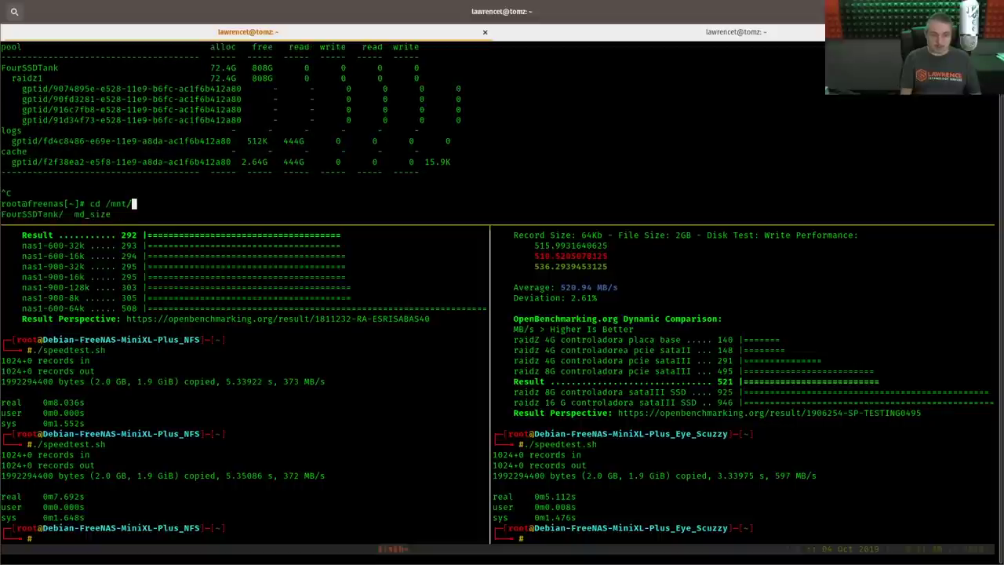
pyautogui.write('F')
pyautogui.press('Tab')
pyautogui.press('Tab')
pyautogui.press('Tab')
pyautogui.write('x')
pyautogui.press('Tab')
pyautogui.press('Tab')
pyautogui.press('Return')
# List the VM disk files in the directory with ls, and in detail with ls -lath.
pyautogui.write('ls')
pyautogui.press('Return')
pyautogui.write('l s-lath')
pyautogui.press('Return')
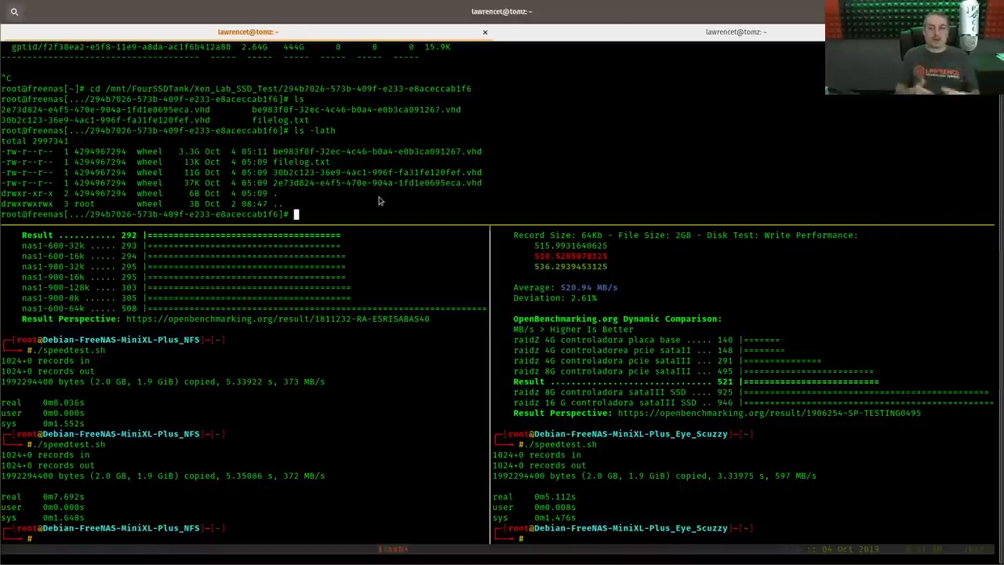
pyautogui.click(422, 444)
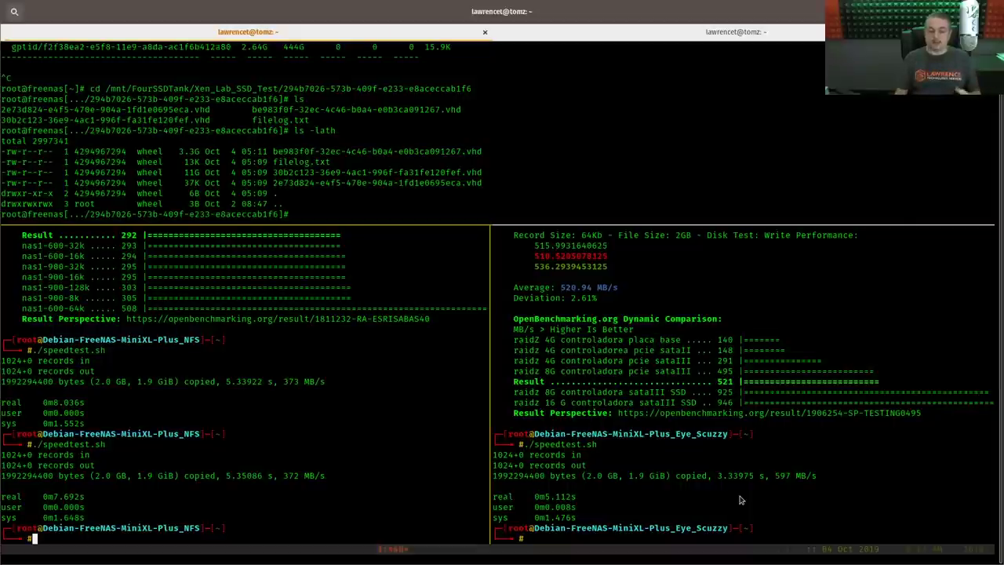
pyautogui.click(752, 527)
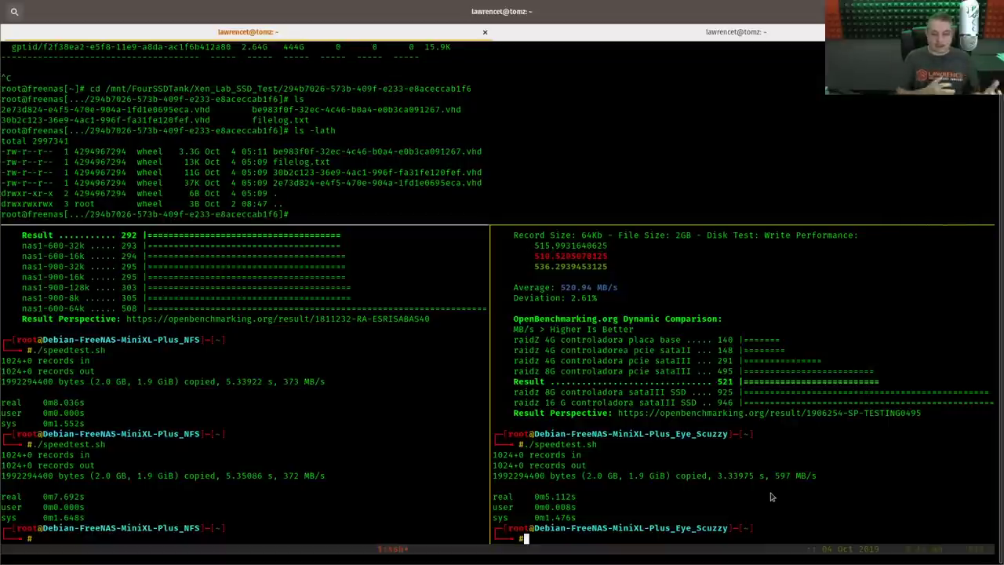
# Switch to FreeNAS in the browser, examine the ScuzzyOne zvol in the FourSSDTank pool, and return to the terminal.
pyautogui.click(540, 144)
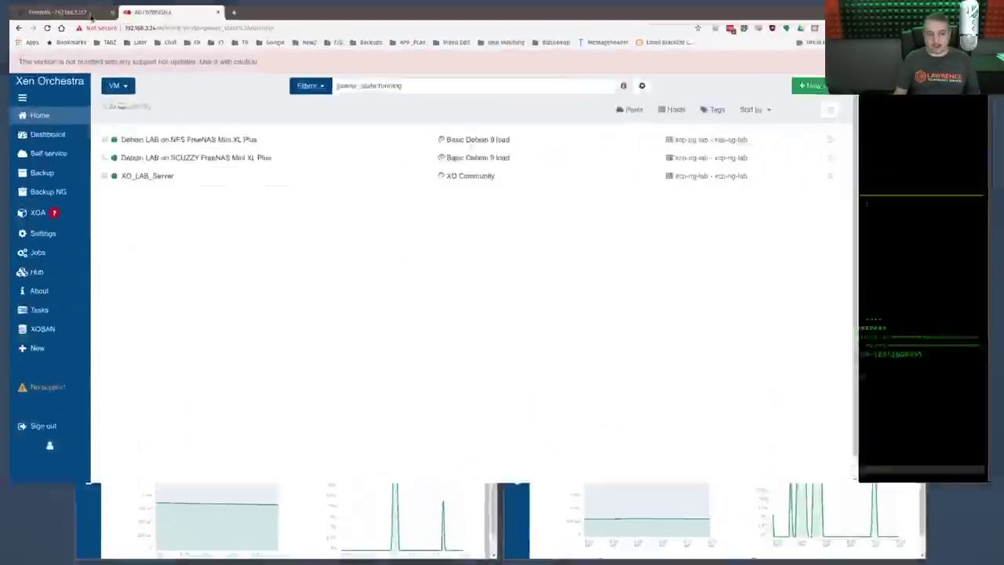
pyautogui.click(91, 16)
pyautogui.click(188, 231)
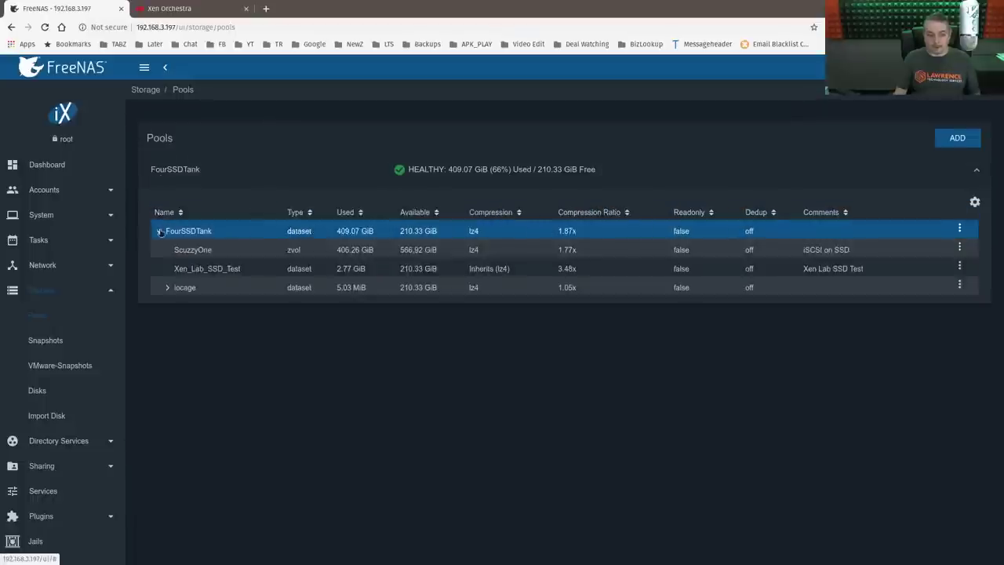
pyautogui.click(270, 256)
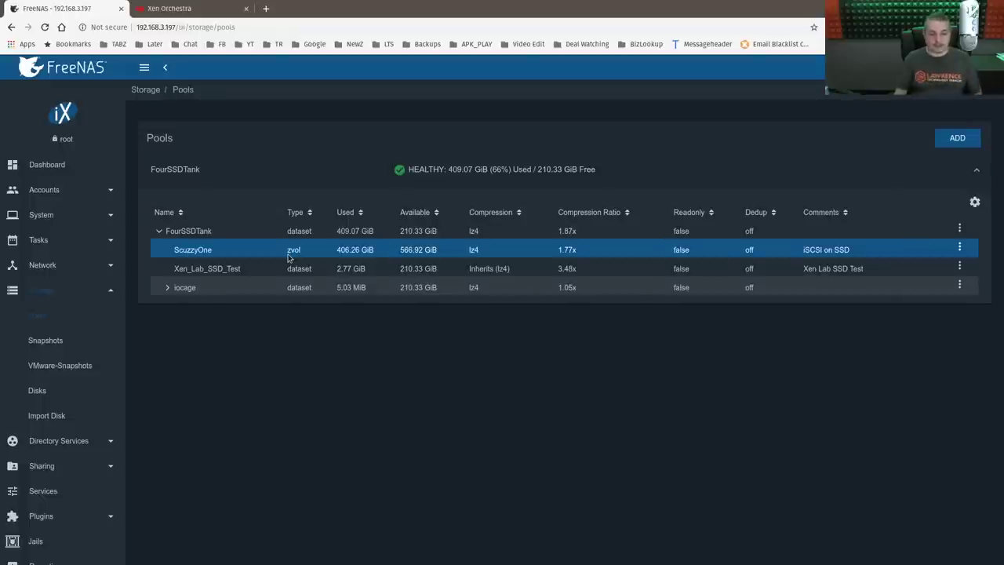
pyautogui.click(214, 9)
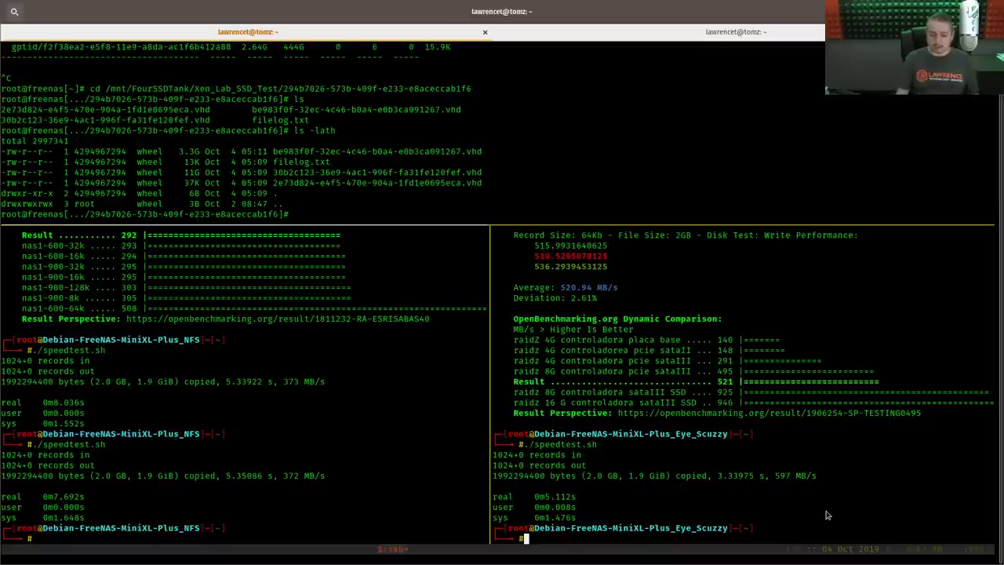
# Run phoronix-test-suite benchmark pts/iozone on the NFS VM with 64Kb records, 2GB file size and write performance, without saving the results.
pyautogui.write('phoronix-test-suite benchmark pts/iozone')
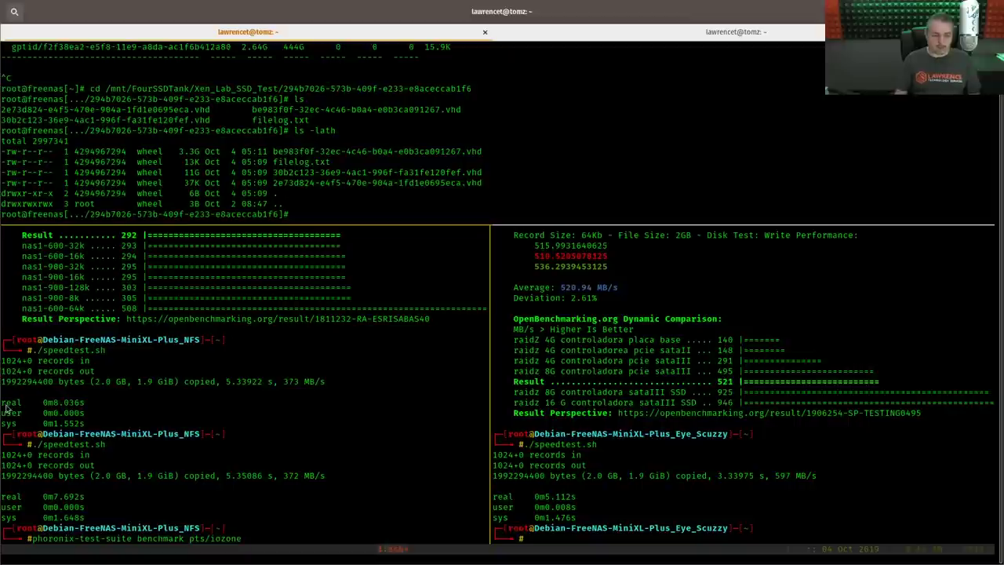
pyautogui.scroll(2, 351, 421)
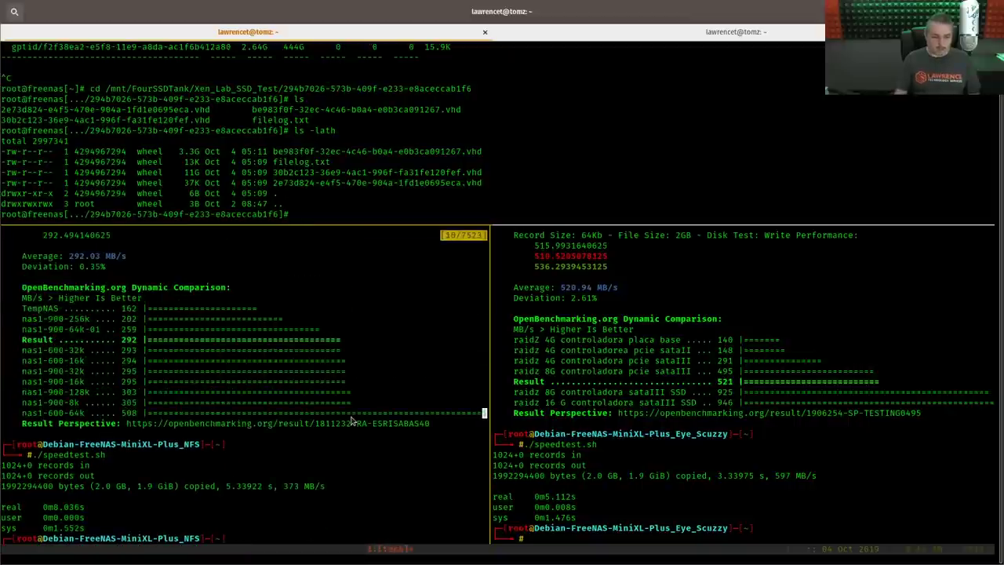
pyautogui.scroll(-2, 356, 438)
pyautogui.press('Return')
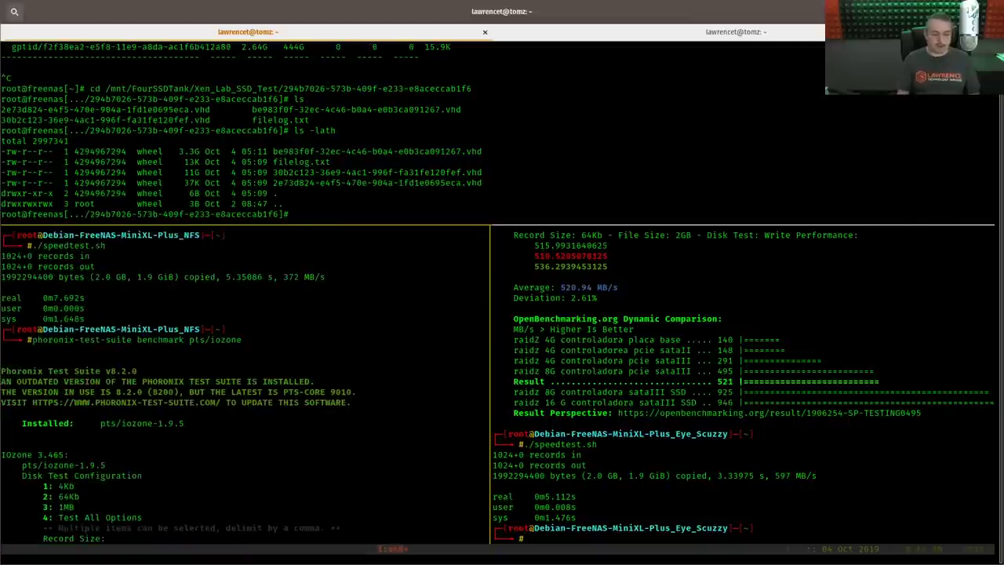
pyautogui.write('2')
pyautogui.press('Return')
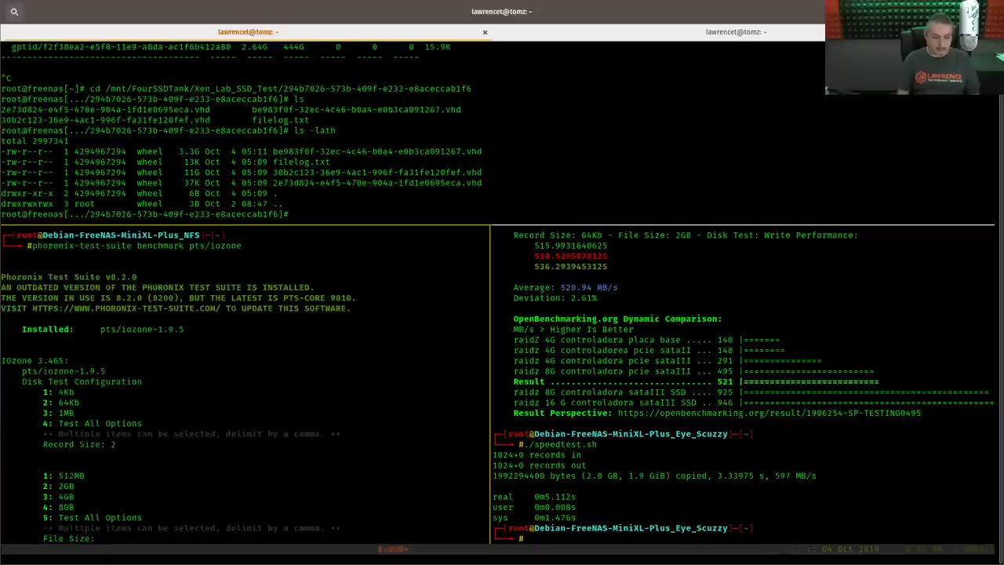
pyautogui.write('2')
pyautogui.press('Return')
pyautogui.write('2')
pyautogui.press('Return')
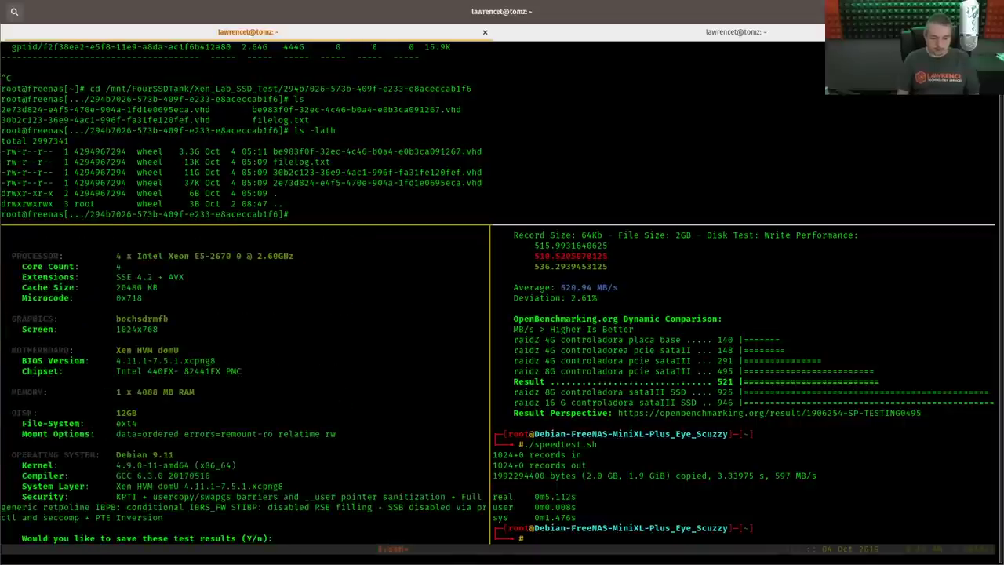
pyautogui.write('n')
pyautogui.press('Return')
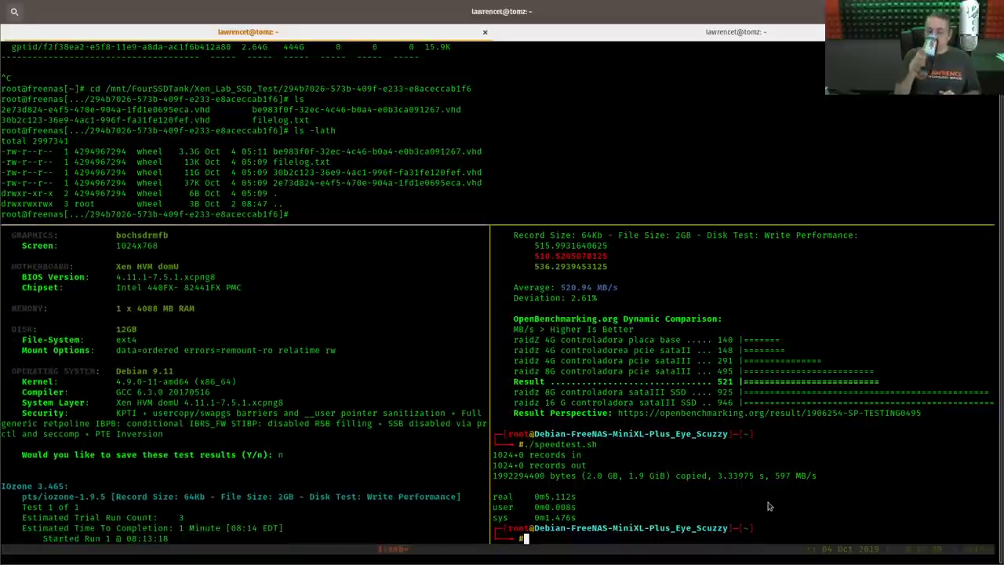
# Go back to the home directory in the FreeNAS session and restart the pool statistics with ./stats.sh.
pyautogui.click(562, 169)
pyautogui.write('cd')
pyautogui.press('Return')
pyautogui.write('./stats.sh')
pyautogui.press('Return')
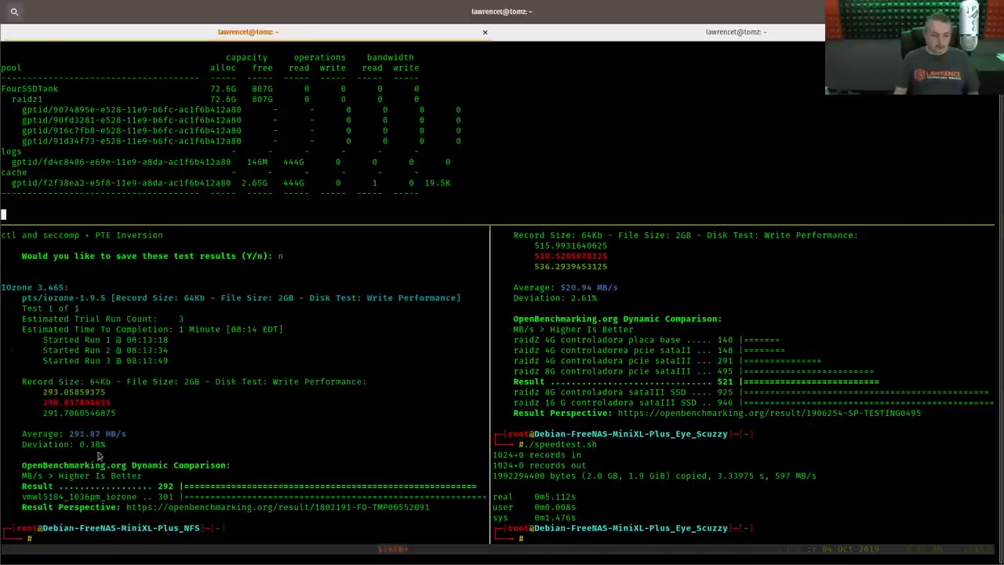
# Review the NFS VM's earlier iozone and speedtest.sh results against the latest benchmark run.
pyautogui.scroll(17, 184, 424)
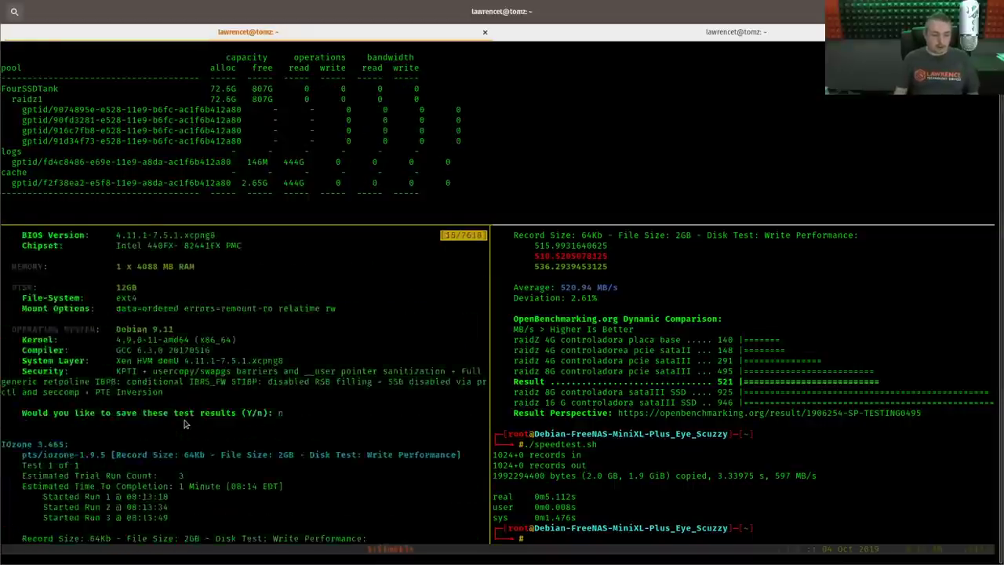
pyautogui.scroll(6, 184, 423)
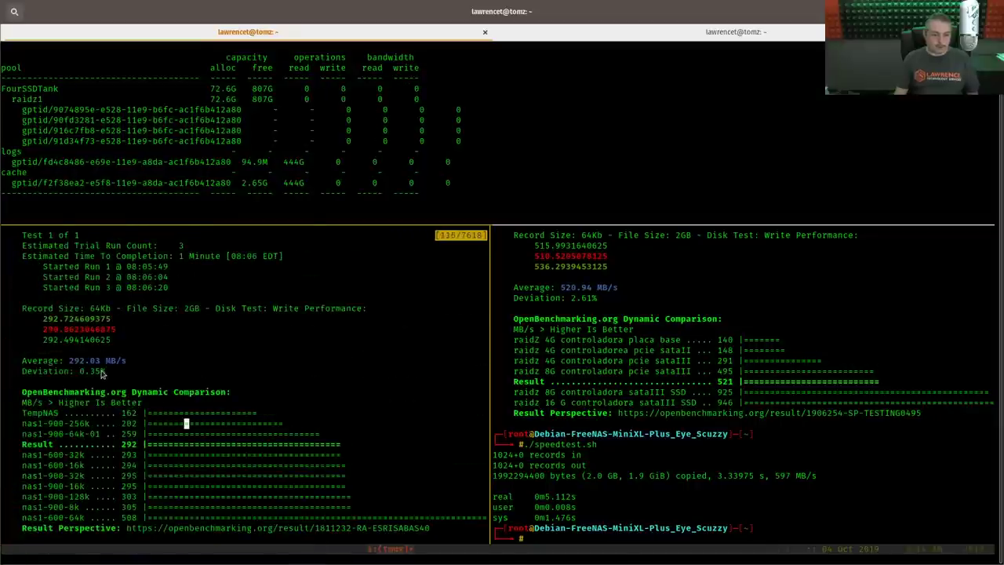
pyautogui.scroll(5, 102, 374)
pyautogui.scroll(12, 102, 374)
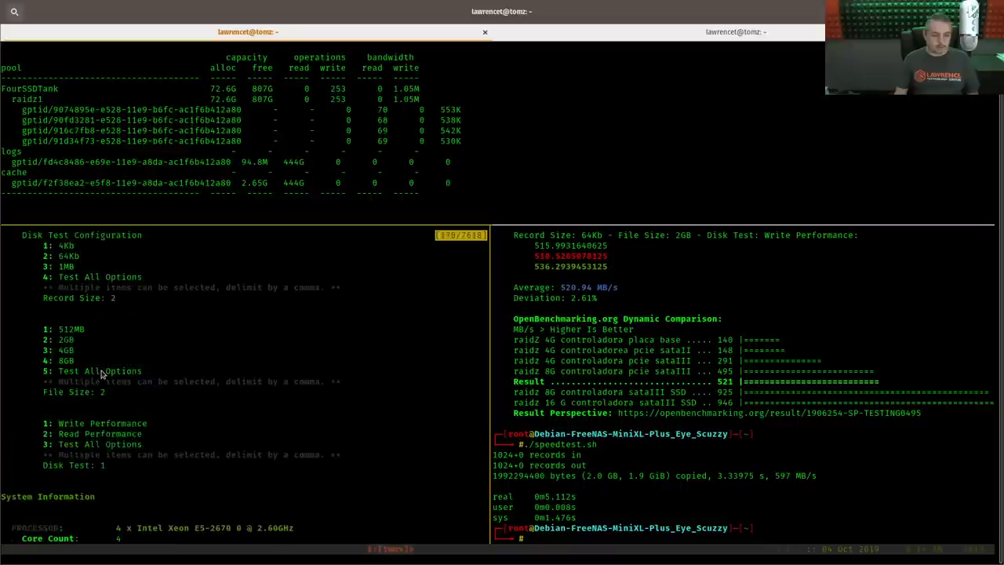
pyautogui.scroll(1, 102, 374)
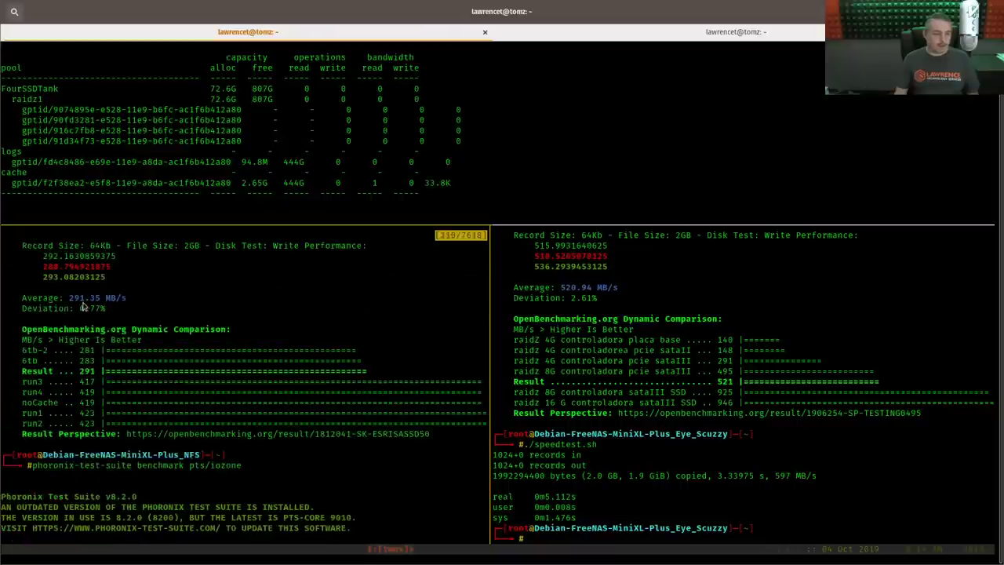
pyautogui.scroll(5, 93, 322)
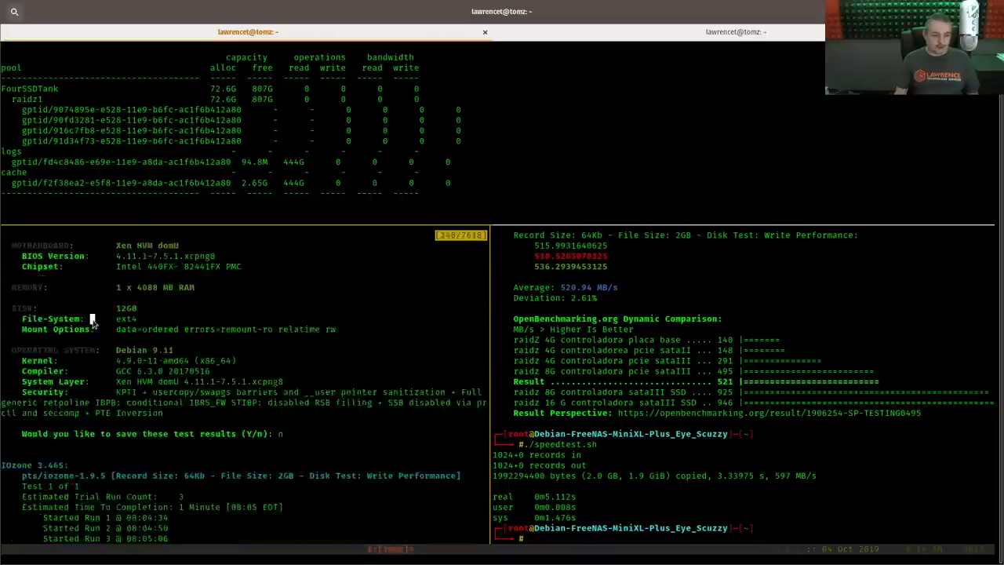
pyautogui.scroll(11, 93, 322)
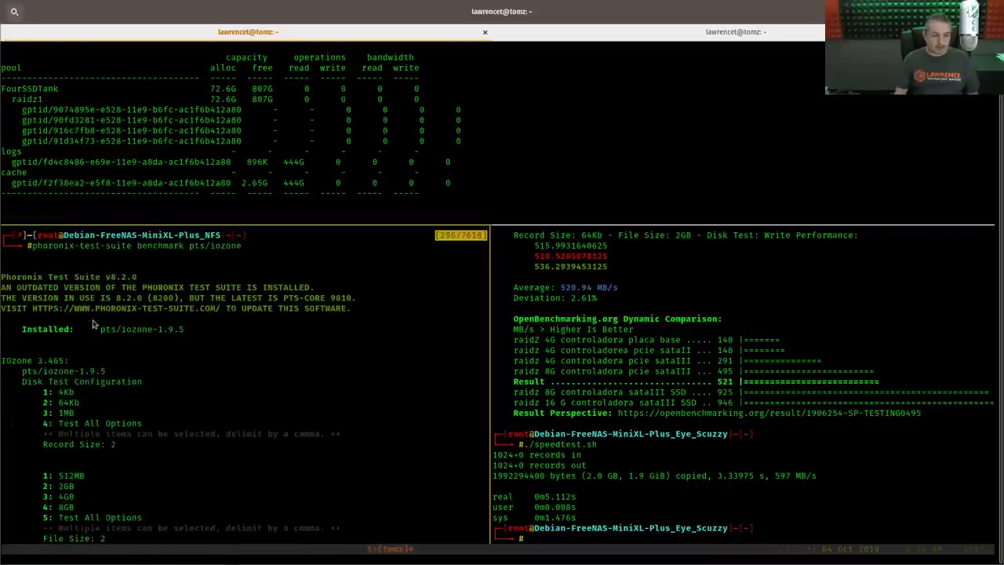
pyautogui.scroll(4, 92, 323)
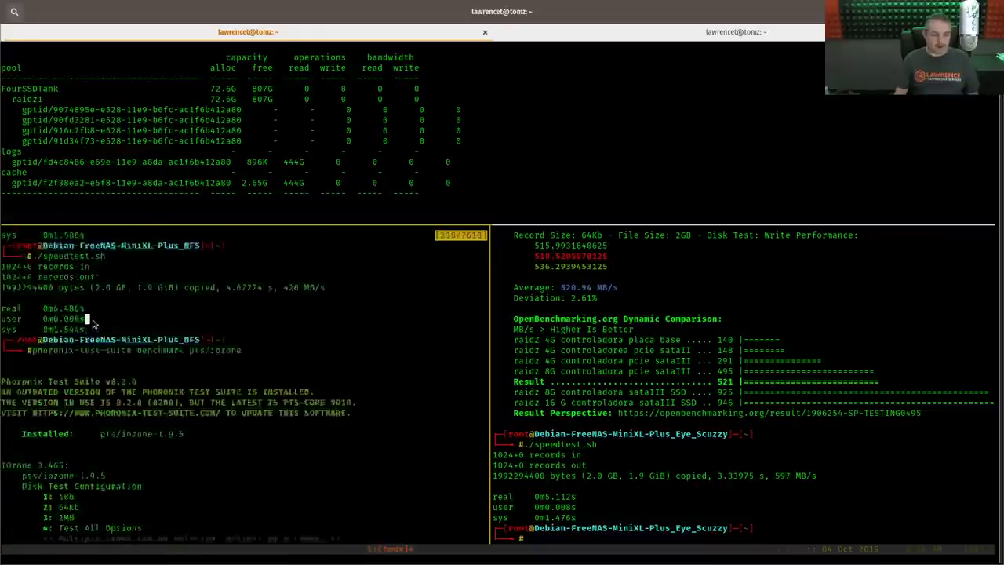
pyautogui.scroll(-5, 112, 336)
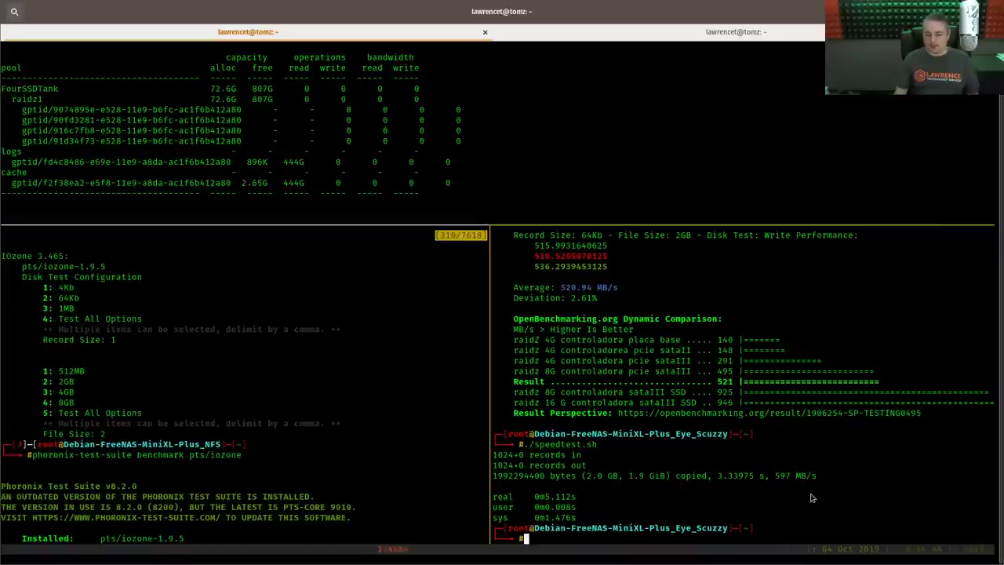
# Run phoronix-test-suite benchmark pts/iozone on the iSCSI VM for 64Kb, 2GB write performance, unsaved, and compare it with the NFS result.
pyautogui.write('phoronix-test-suite benchmark pts/iozone')
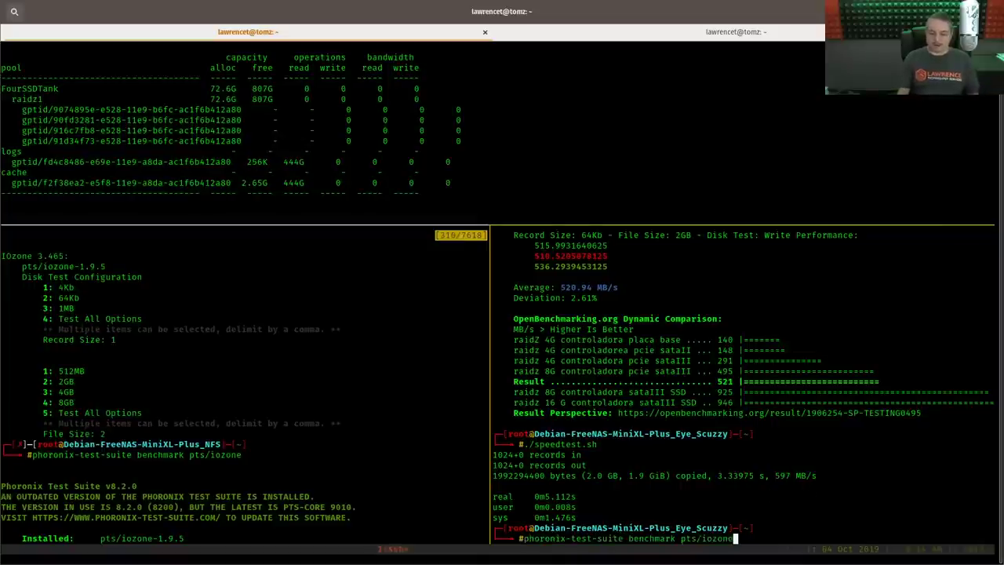
pyautogui.press('Return')
pyautogui.write('2')
pyautogui.press('Return')
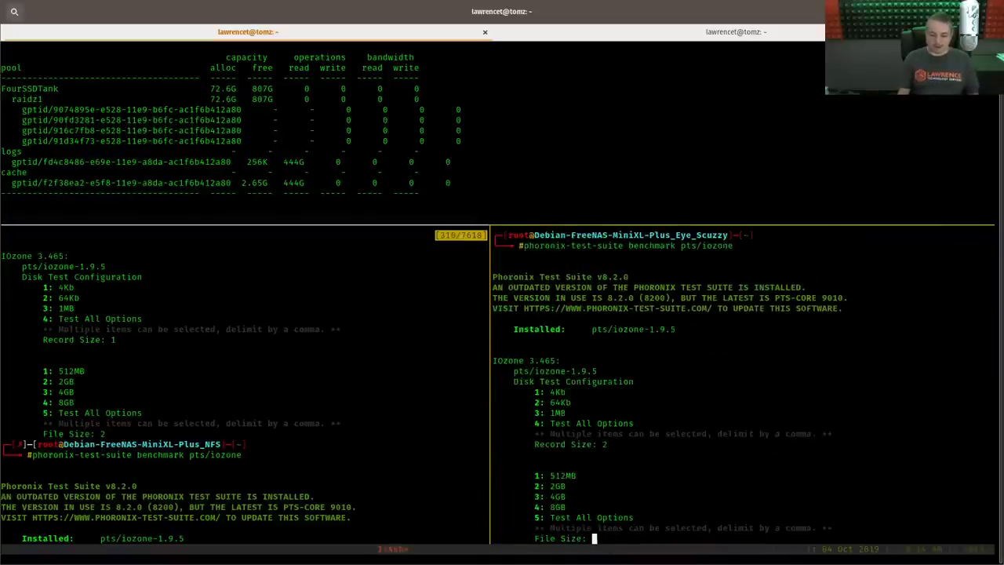
pyautogui.write('2')
pyautogui.press('Return')
pyautogui.write('1')
pyautogui.press('Return')
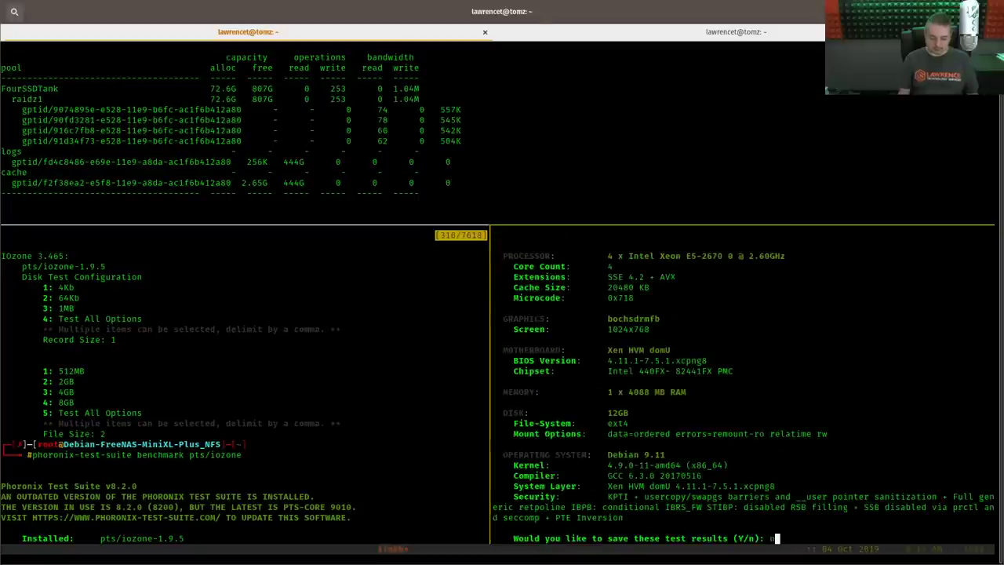
pyautogui.write('n')
pyautogui.press('Return')
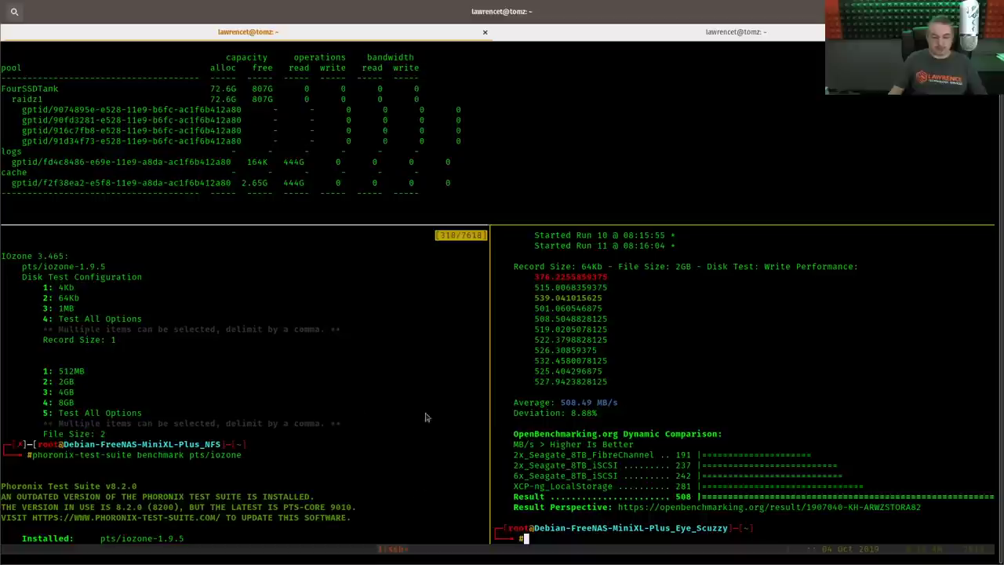
pyautogui.scroll(-20, 334, 412)
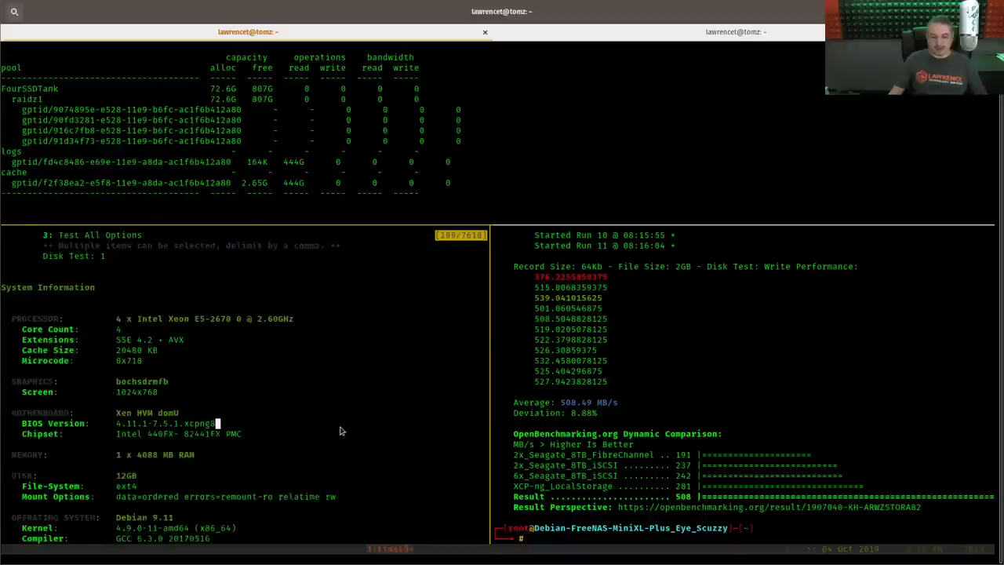
pyautogui.scroll(-4, 339, 431)
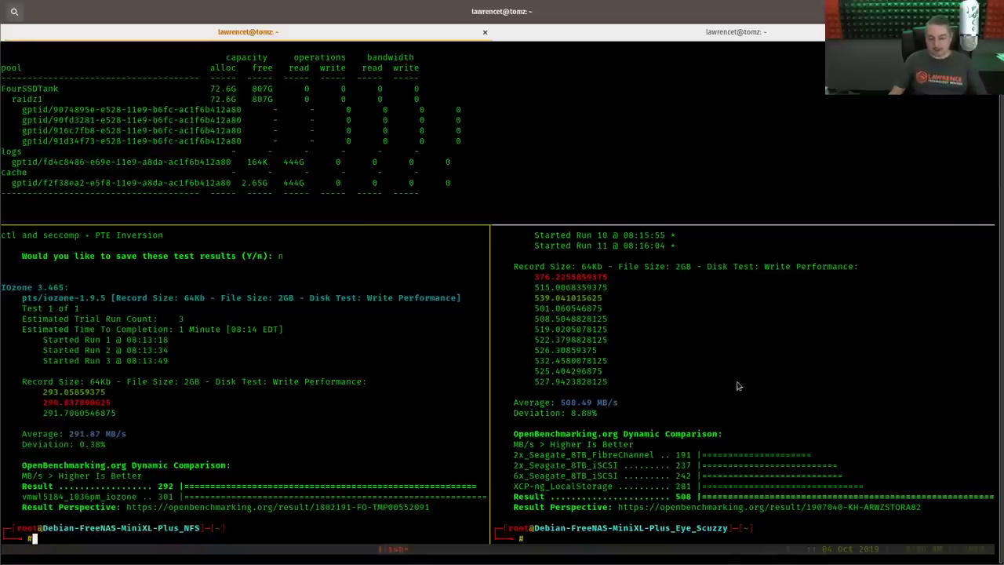
# Switch to Xen Orchestra and create another snapshot of the VM Debian LAB on SCUZZY FreeNAS Mini XL Plus.
pyautogui.press('super')
pyautogui.click(422, 215)
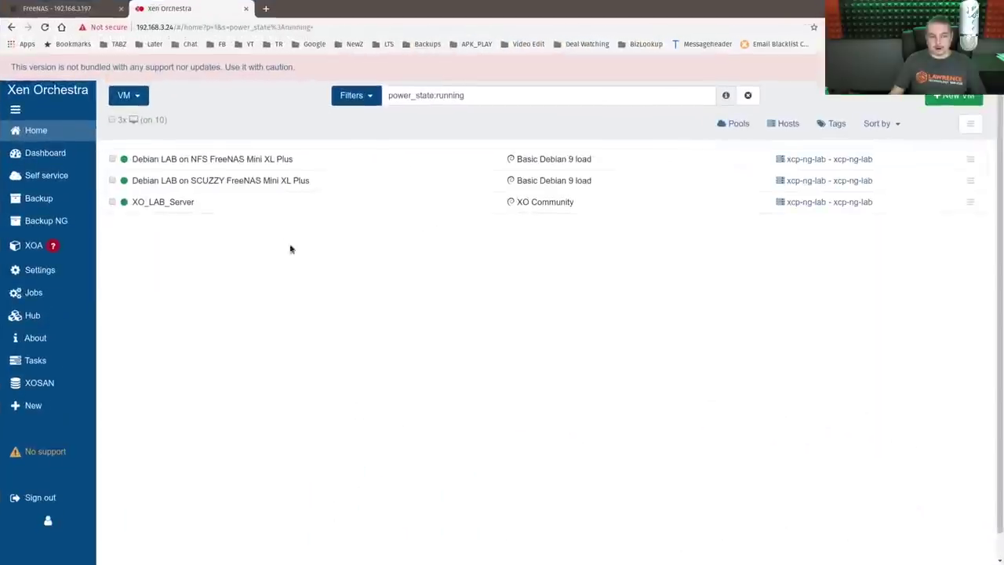
pyautogui.click(276, 182)
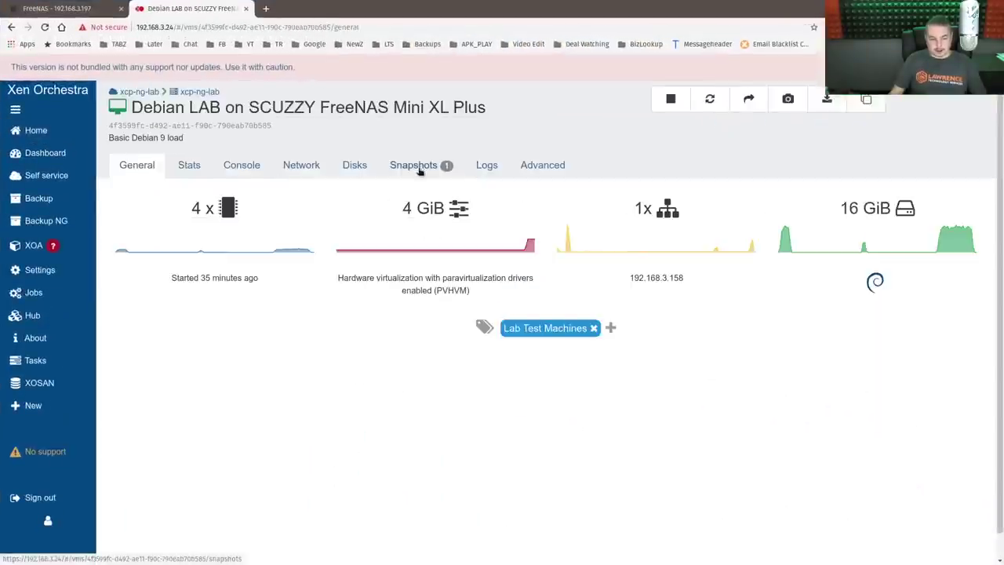
pyautogui.click(413, 165)
pyautogui.click(896, 199)
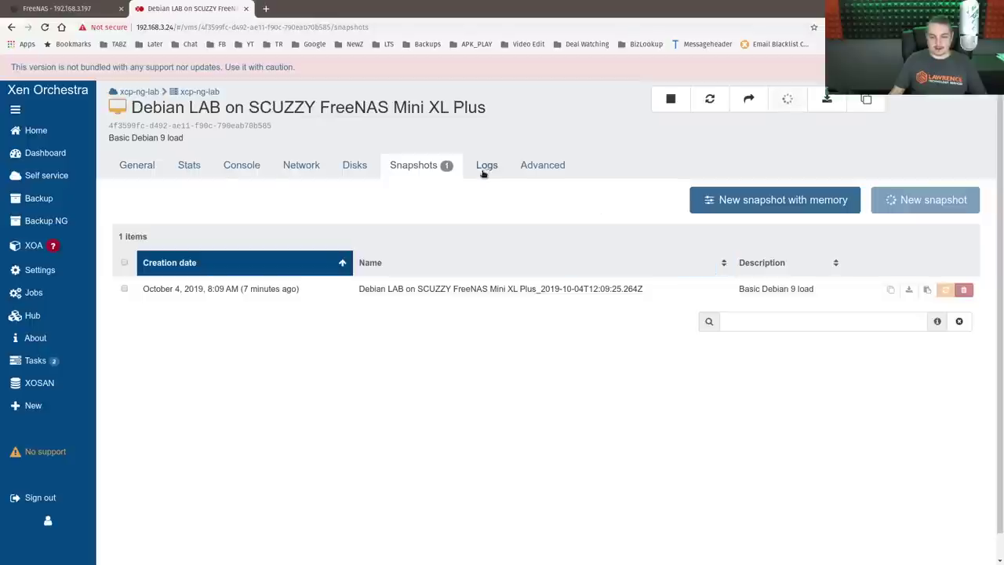
# Create another snapshot of the VM Debian LAB on NFS FreeNAS Mini XL Plus.
pyautogui.moveTo(62, 132)
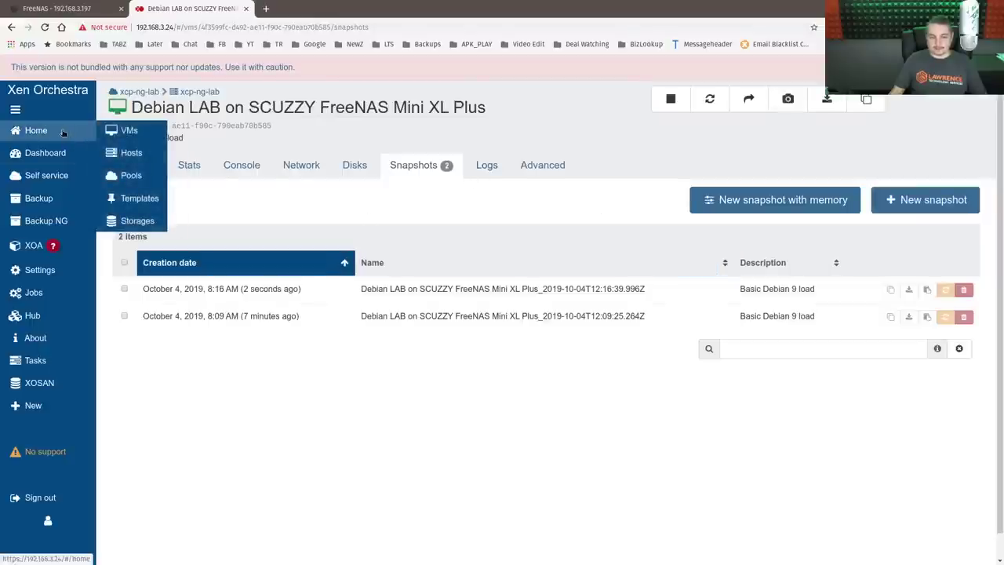
pyautogui.click(126, 131)
pyautogui.click(272, 162)
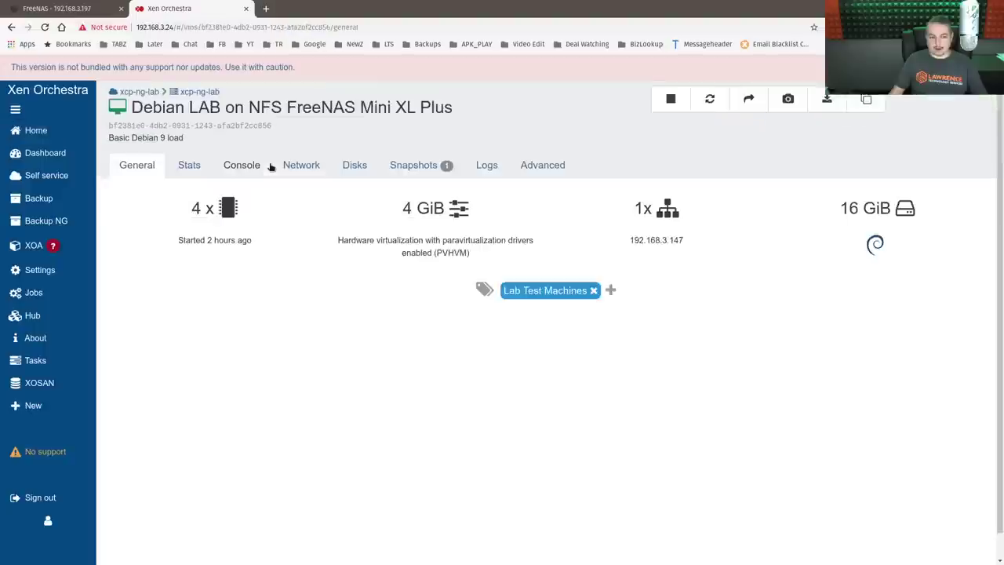
pyautogui.click(414, 166)
pyautogui.click(926, 199)
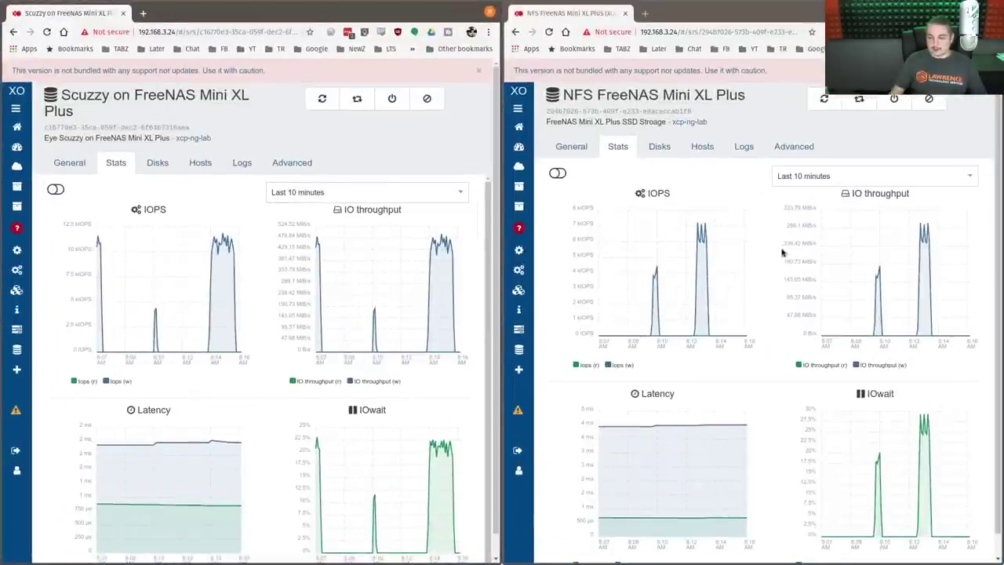
# Compare the peak write IOPS and IO throughput of the Scuzzy and NFS storages over the last 10 minutes.
pyautogui.moveTo(923, 228)
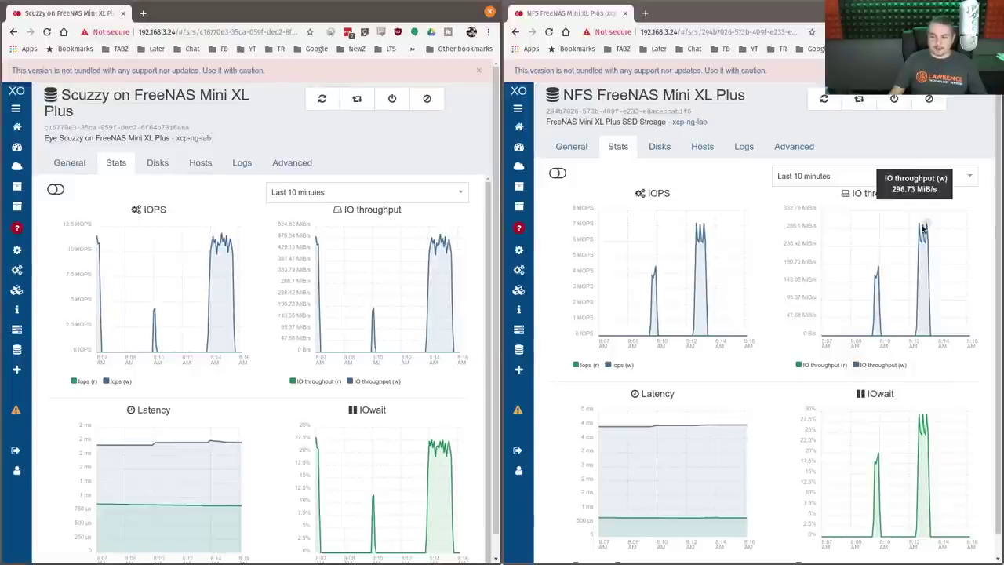
pyautogui.moveTo(433, 241)
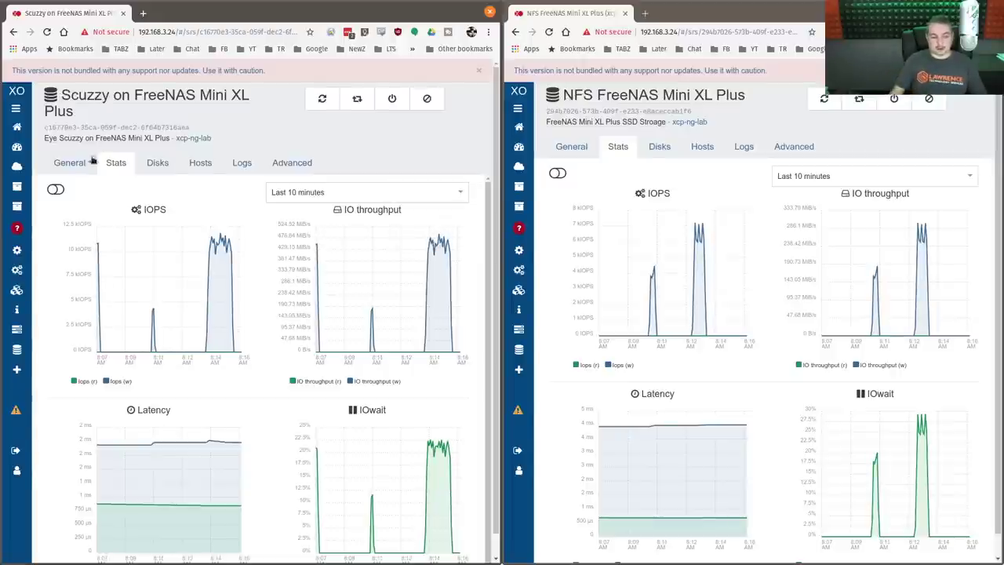
pyautogui.moveTo(217, 245)
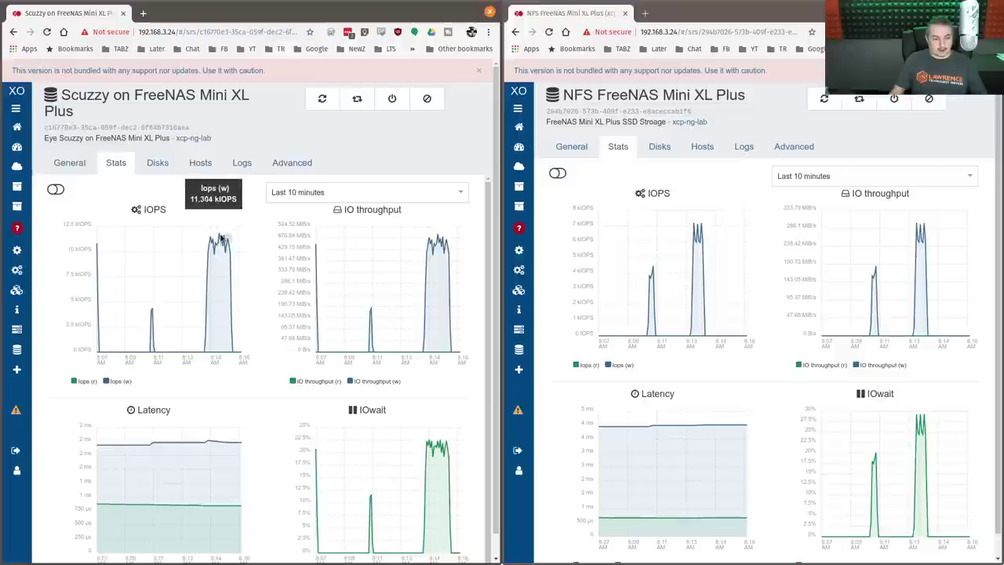
pyautogui.moveTo(703, 227)
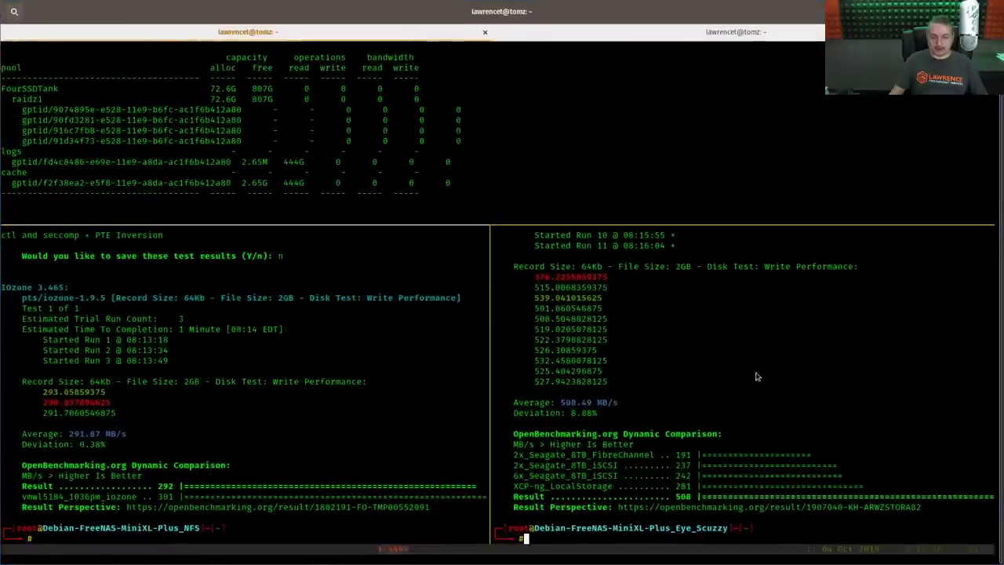
# Run ./speedtest.sh on the NFS VM and on the iSCSI VM with the extra snapshots in place.
pyautogui.press('Up')
pyautogui.press('Return')
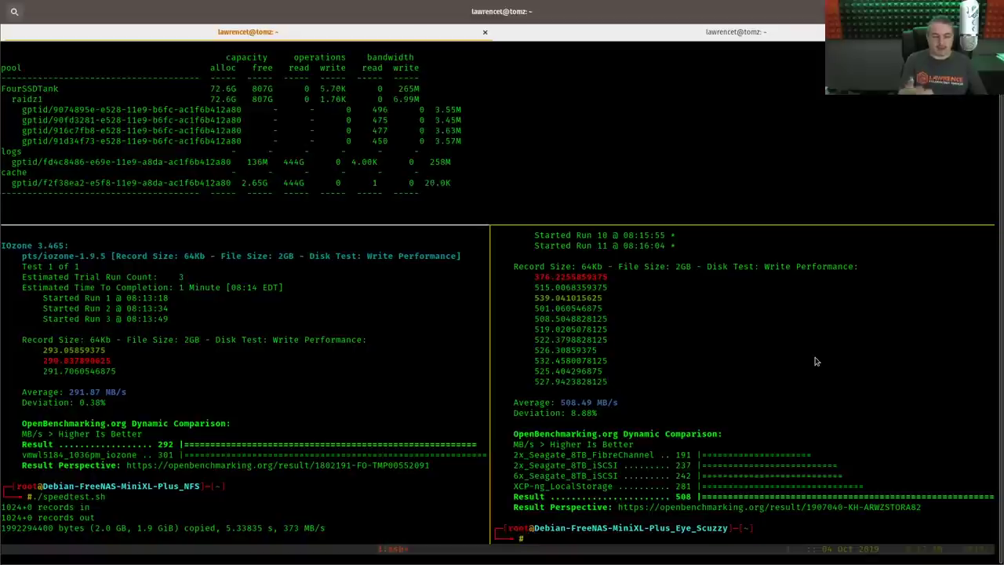
pyautogui.write('./speedtest.sh')
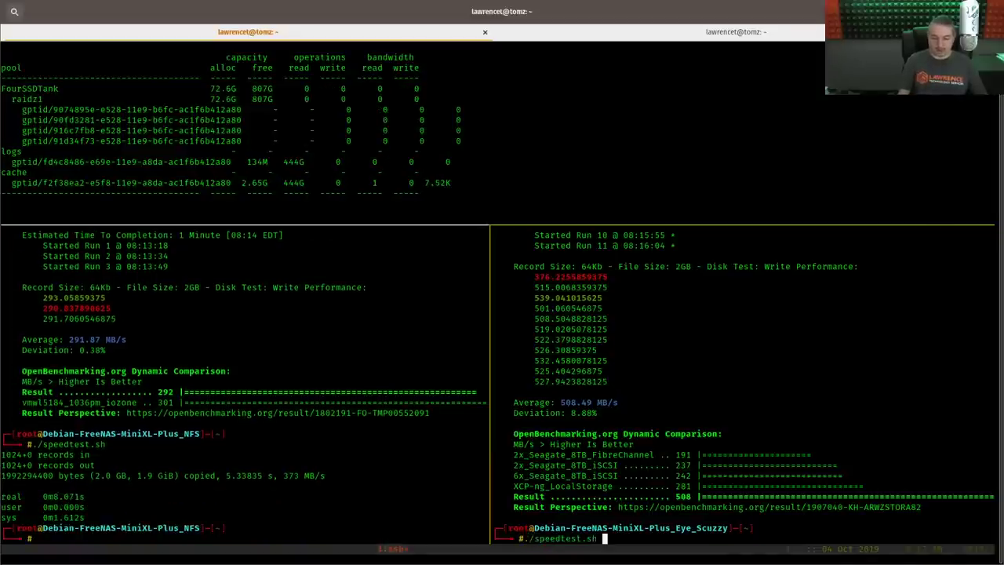
pyautogui.press('Return')
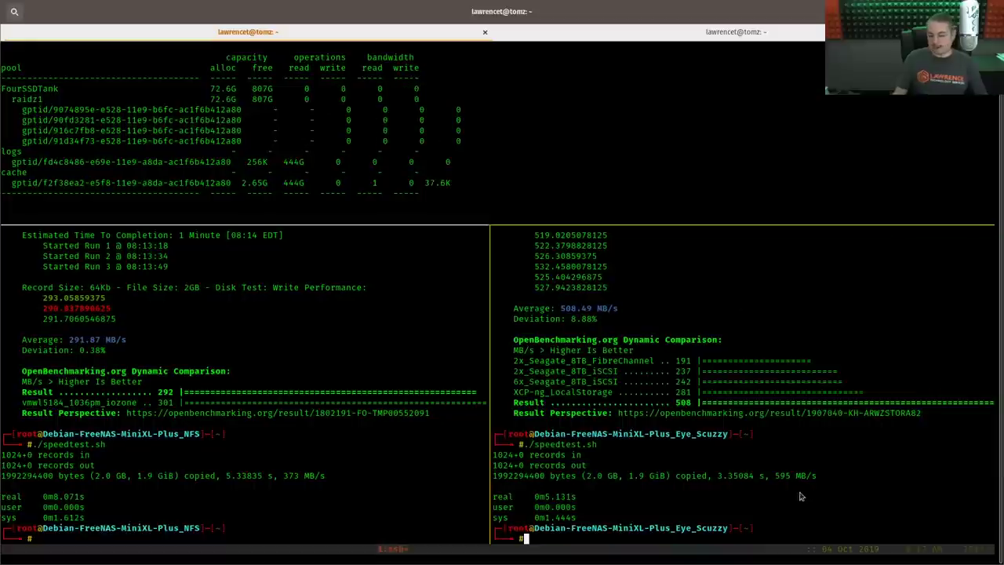
# Switch to Xen Orchestra and delete both snapshots of the VM Debian LAB on NFS FreeNAS Mini XL Plus.
pyautogui.click(306, 511)
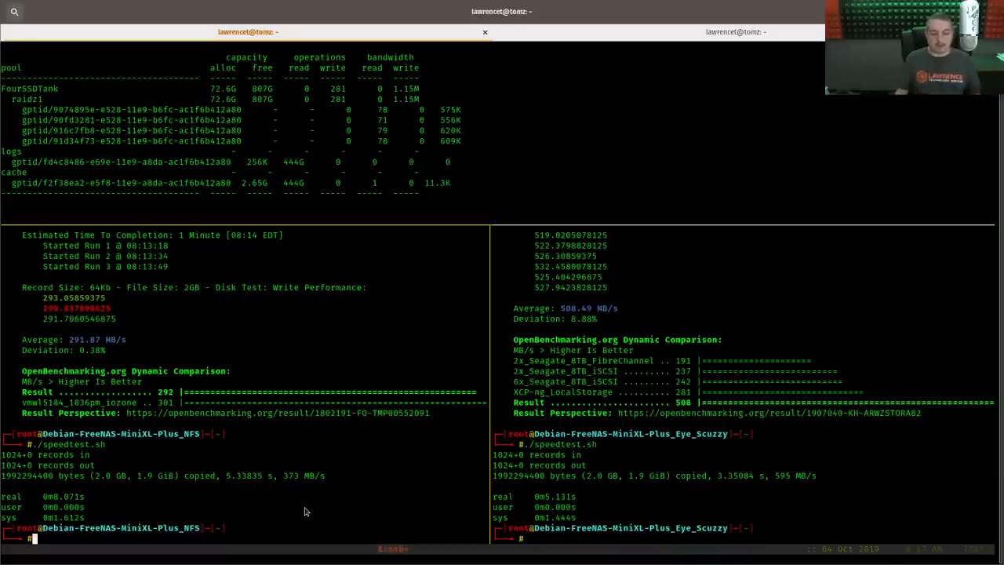
pyautogui.press('super')
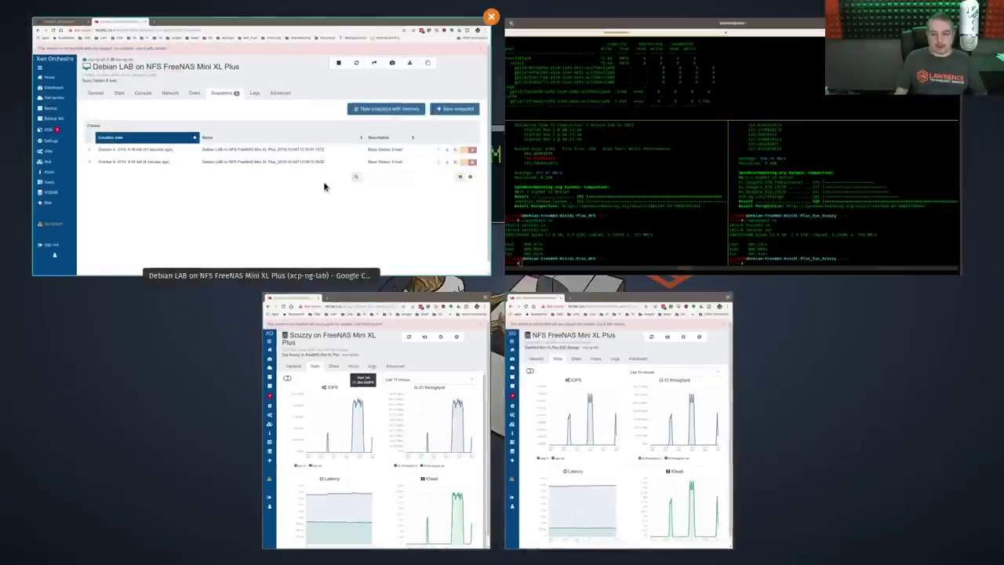
pyautogui.click(325, 187)
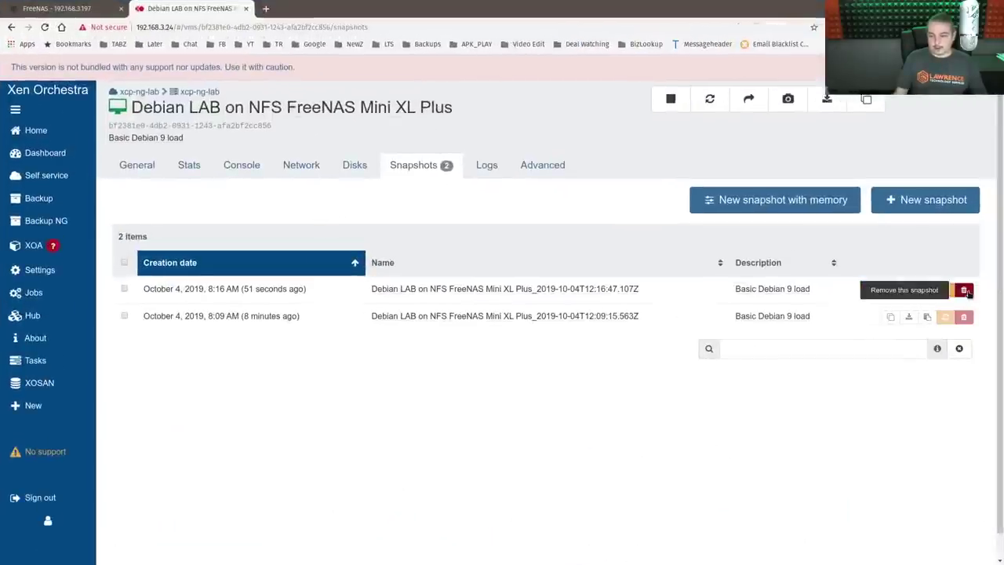
pyautogui.click(964, 290)
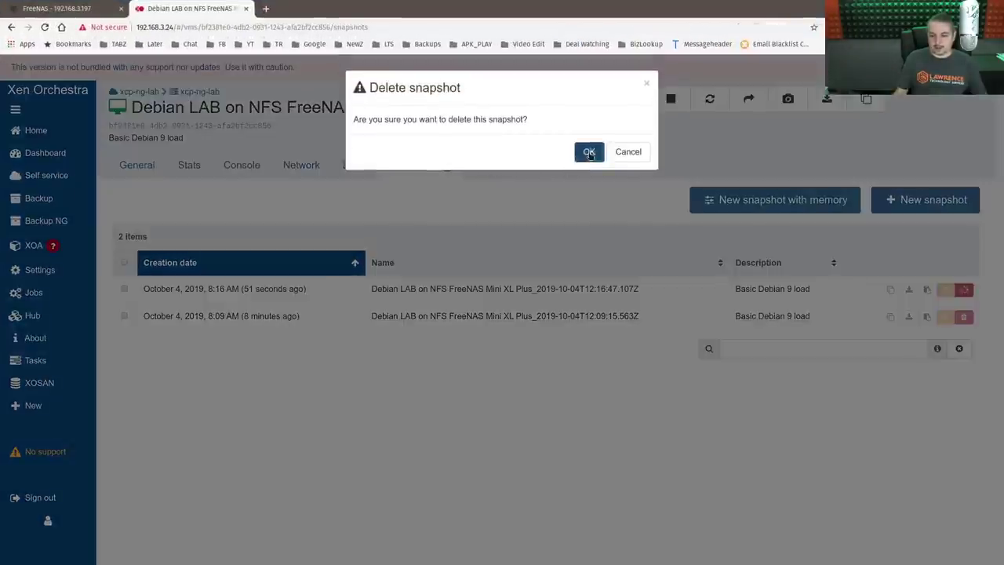
pyautogui.click(593, 154)
pyautogui.click(965, 289)
pyautogui.click(588, 141)
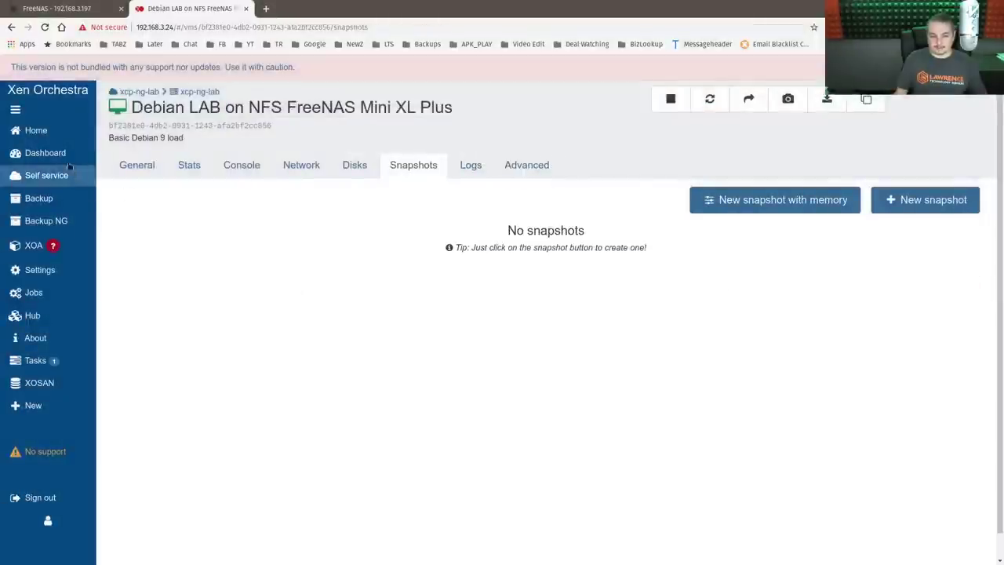
# Delete both snapshots of the VM Debian LAB on SCUZZY FreeNAS Mini XL Plus.
pyautogui.click(33, 130)
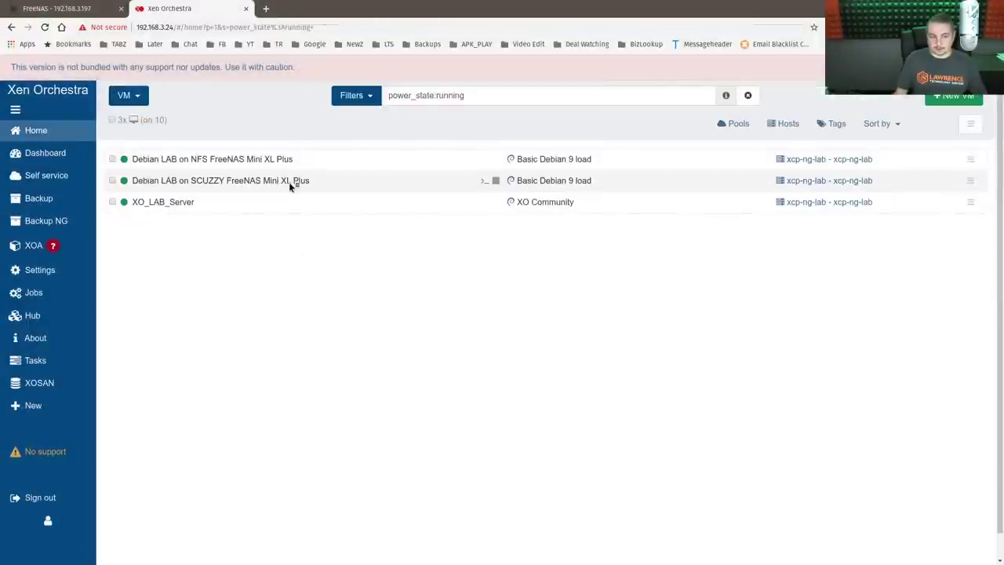
pyautogui.click(289, 182)
pyautogui.click(413, 165)
pyautogui.click(965, 289)
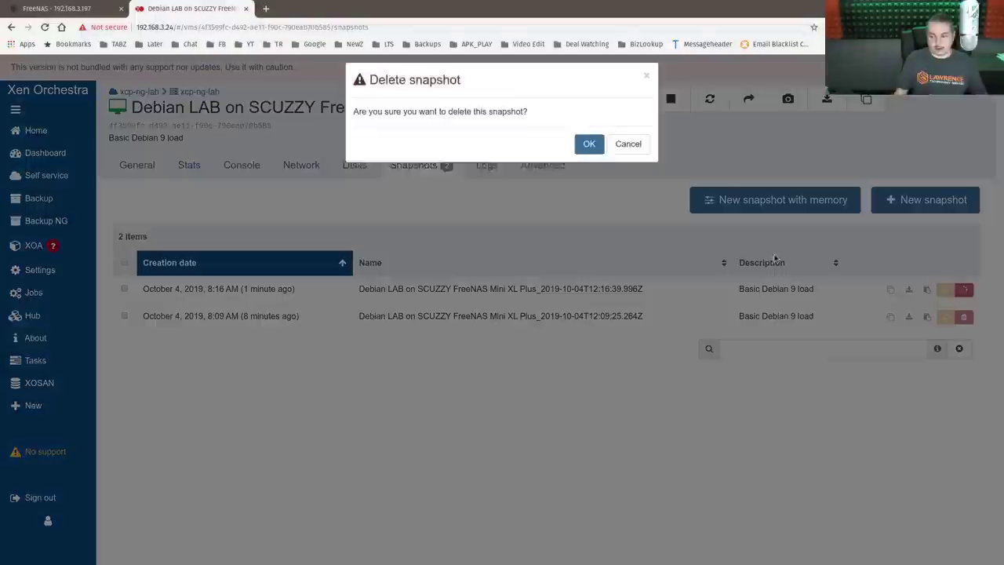
pyautogui.press('Return')
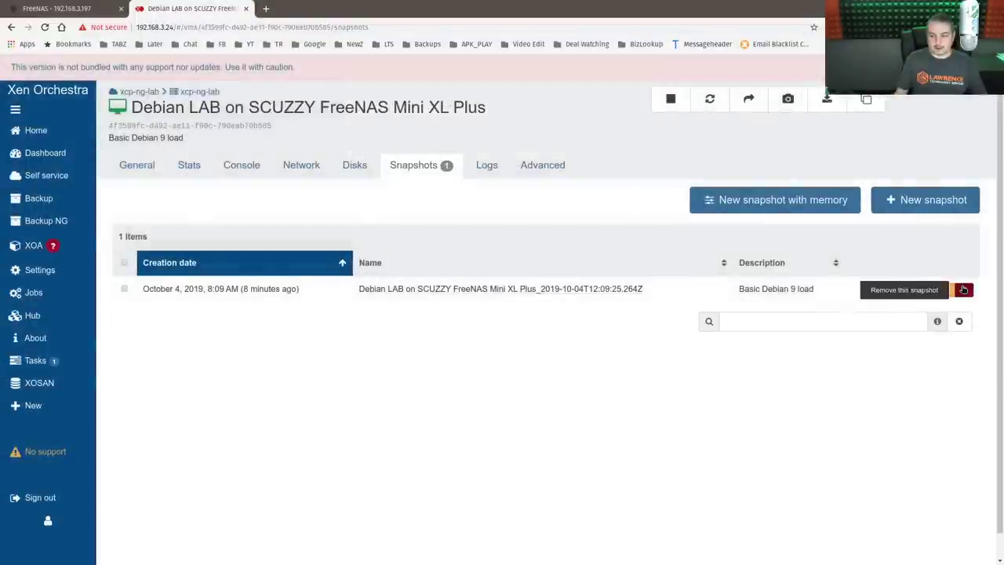
pyautogui.click(965, 290)
pyautogui.click(589, 152)
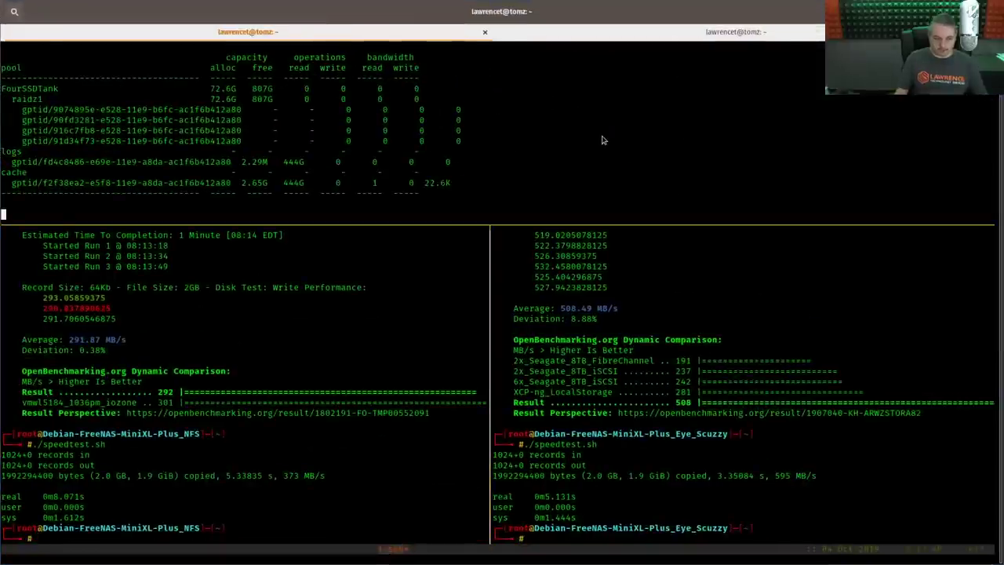
# Stop the pool statistics in the FreeNAS session and change to the storage repository directory under /mnt/FourSSDTank/Xen_Lab_SSD_Test.
pyautogui.hotkey('ctrl', 'c')
pyautogui.write('cd /mnt')
pyautogui.press('Tab')
pyautogui.press('Tab')
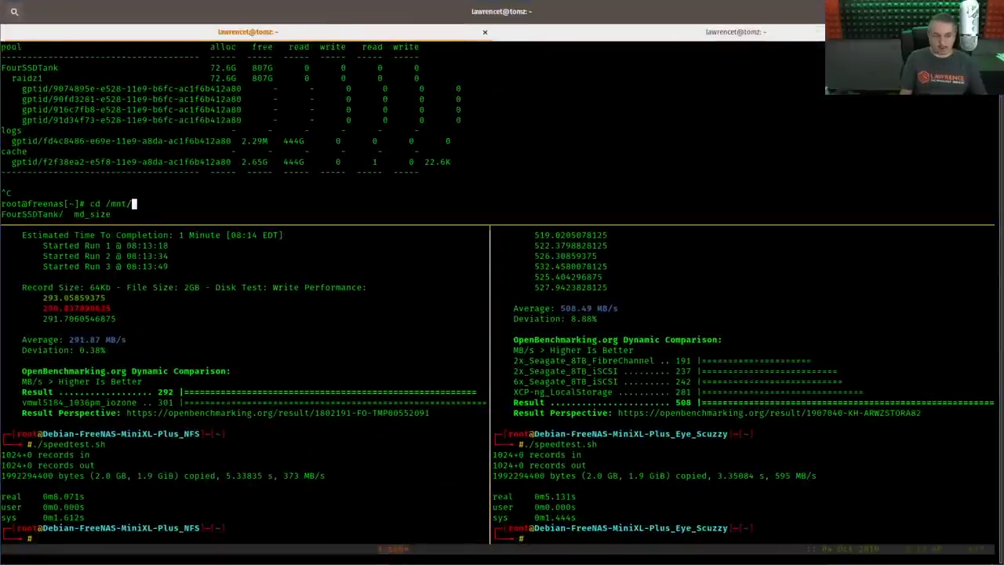
pyautogui.write('F')
pyautogui.press('Tab')
pyautogui.press('Tab')
pyautogui.press('Tab')
pyautogui.write('X')
pyautogui.press('Tab')
pyautogui.press('Tab')
pyautogui.press('Return')
# List the VHD files in the storage repository directory with ls, and their sizes and dates with ls -lath.
pyautogui.write('ls')
pyautogui.press('Return')
pyautogui.write('ls -lath')
pyautogui.press('Return')
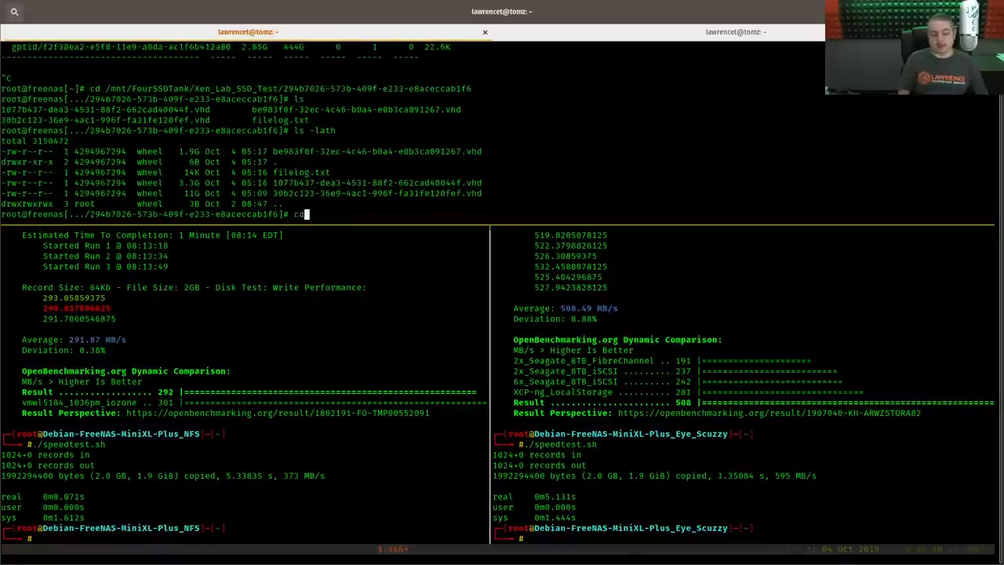
# Return to the FreeNAS home directory and run ./stats.sh to resume the pool statistics.
pyautogui.press('Return')
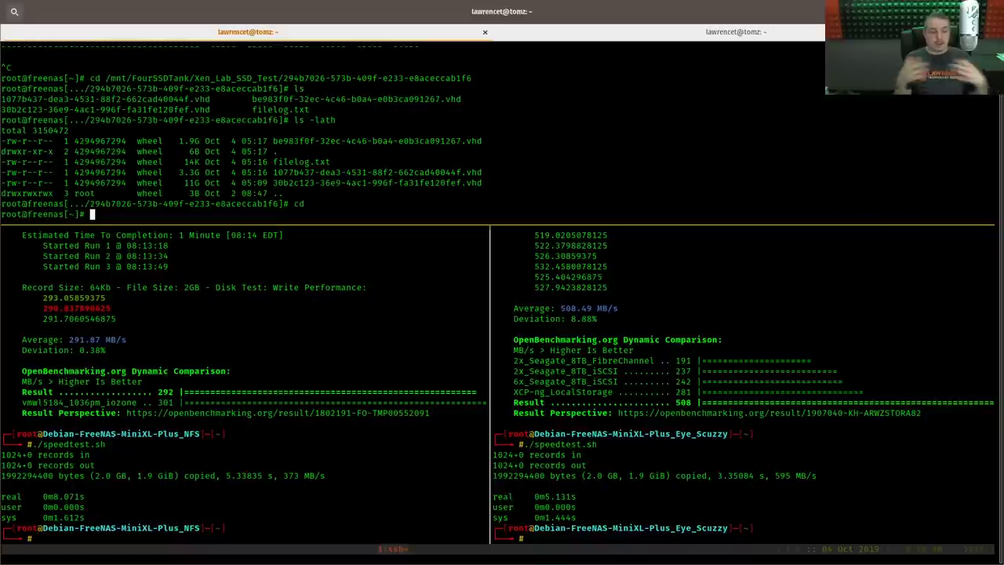
pyautogui.write('./sd')
pyautogui.write('tats.sh')
pyautogui.press('Return')
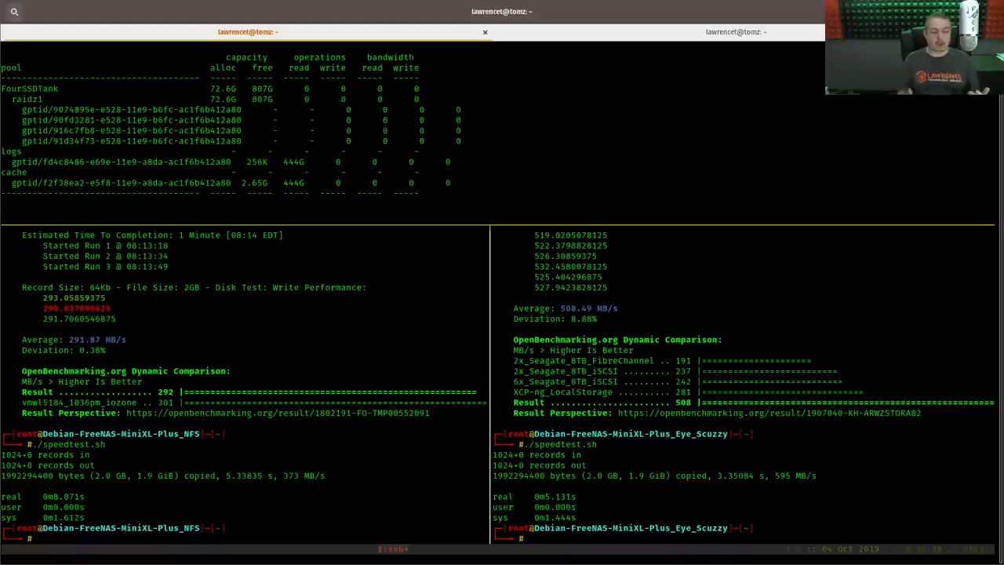
# Rerun ./speedtest.sh on the NFS VM and the iSCSI VM with their snapshots deleted.
pyautogui.click(393, 499)
pyautogui.write('./speedtest.sh')
pyautogui.press('Return')
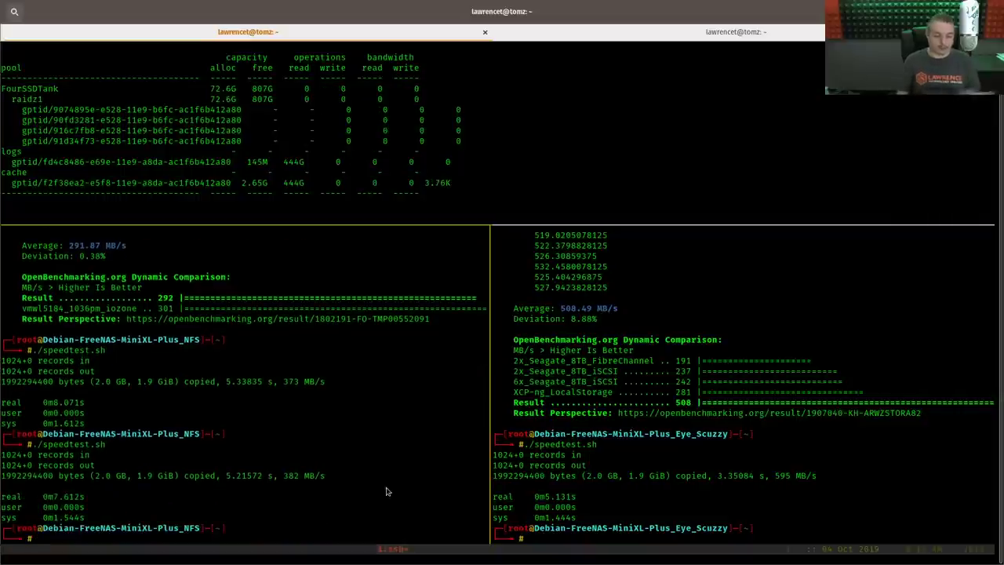
pyautogui.click(771, 524)
pyautogui.press('Up')
pyautogui.press('Return')
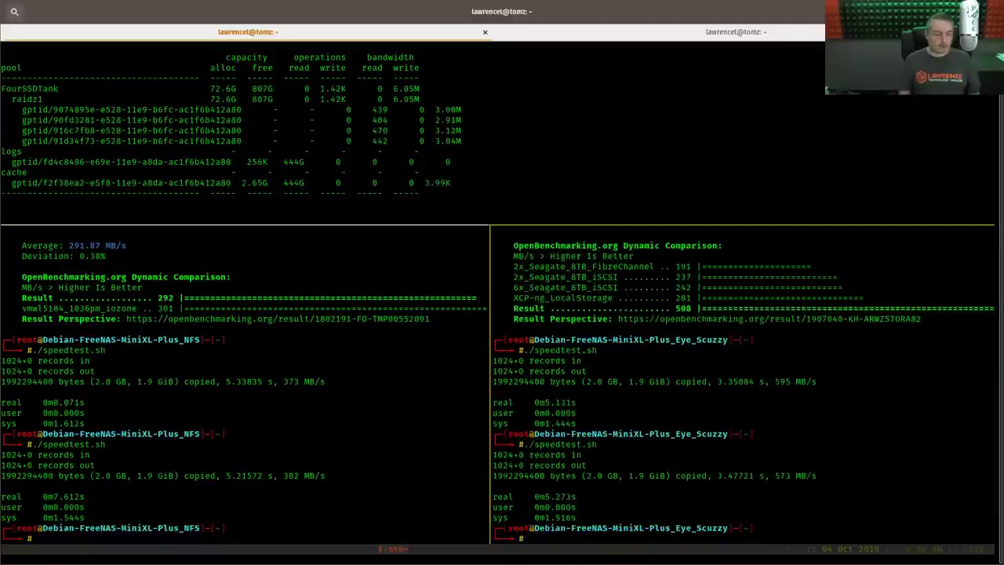
# Start phoronix-test-suite benchmark pts/iozone on the iSCSI VM with all test options selected, without saving the results.
pyautogui.hotkey('ctrl', 'shift', 'v')
pyautogui.press('Return')
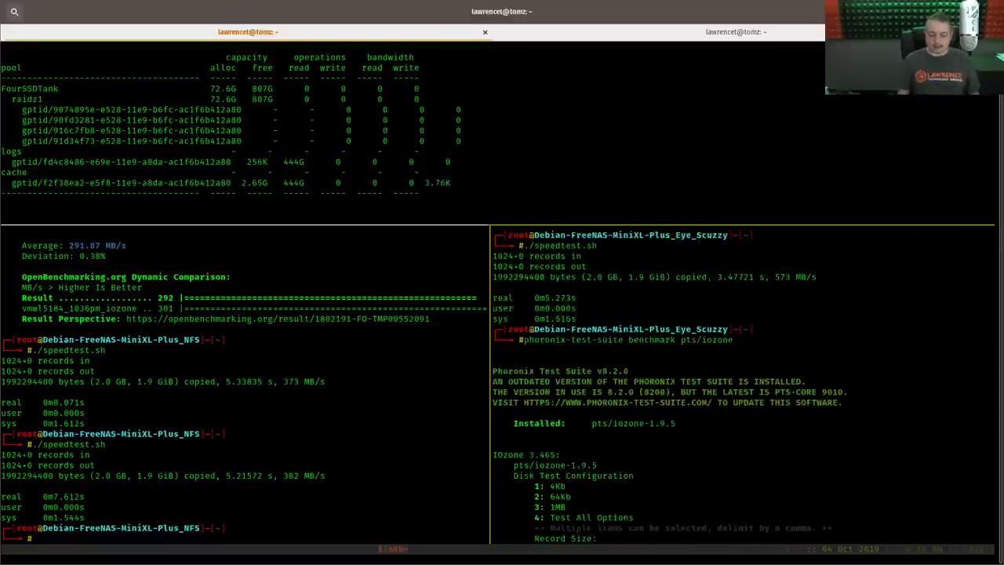
pyautogui.write('4')
pyautogui.press('Return')
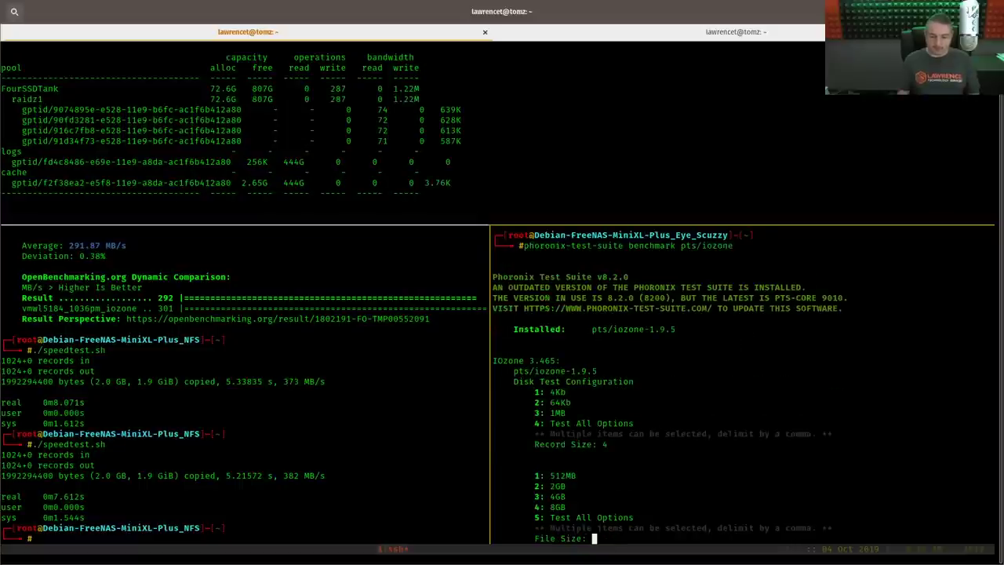
pyautogui.press('Return')
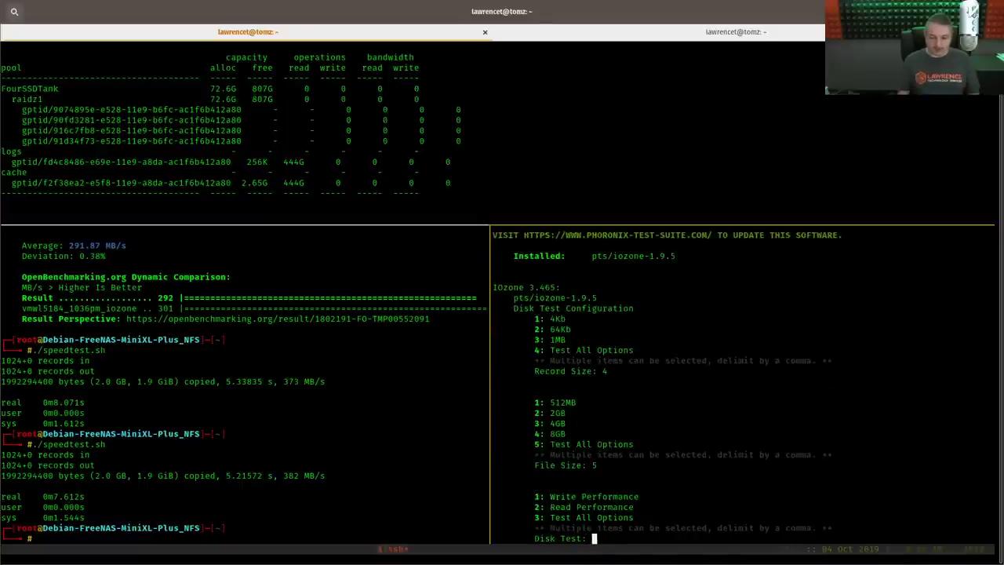
pyautogui.write('3')
pyautogui.press('Return')
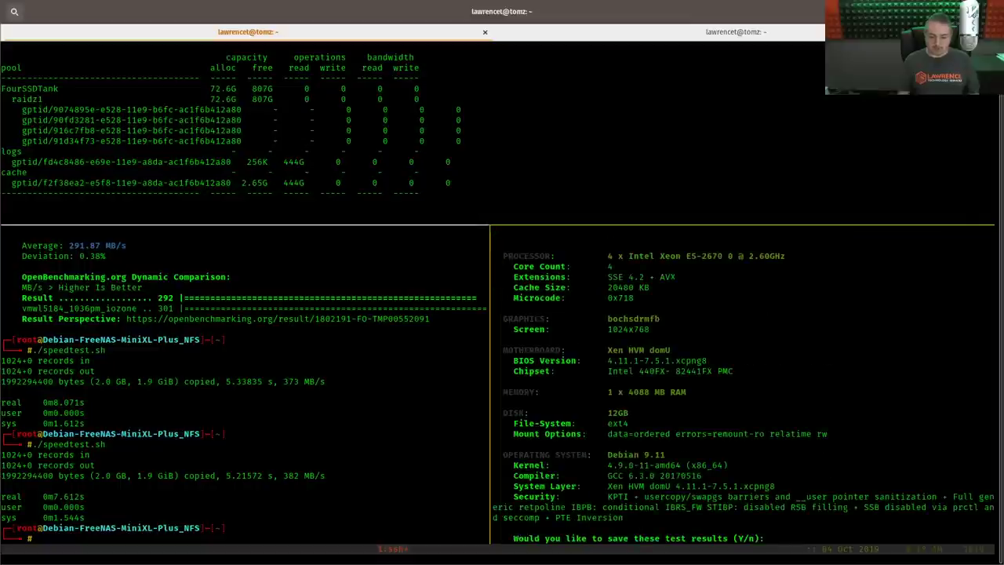
pyautogui.write('n')
pyautogui.press('Return')
# Start phoronix-test-suite benchmark pts/iozone on the NFS VM for all record sizes, without saving the results.
pyautogui.click(380, 467)
pyautogui.press('Up')
pyautogui.press('Up')
pyautogui.press('Return')
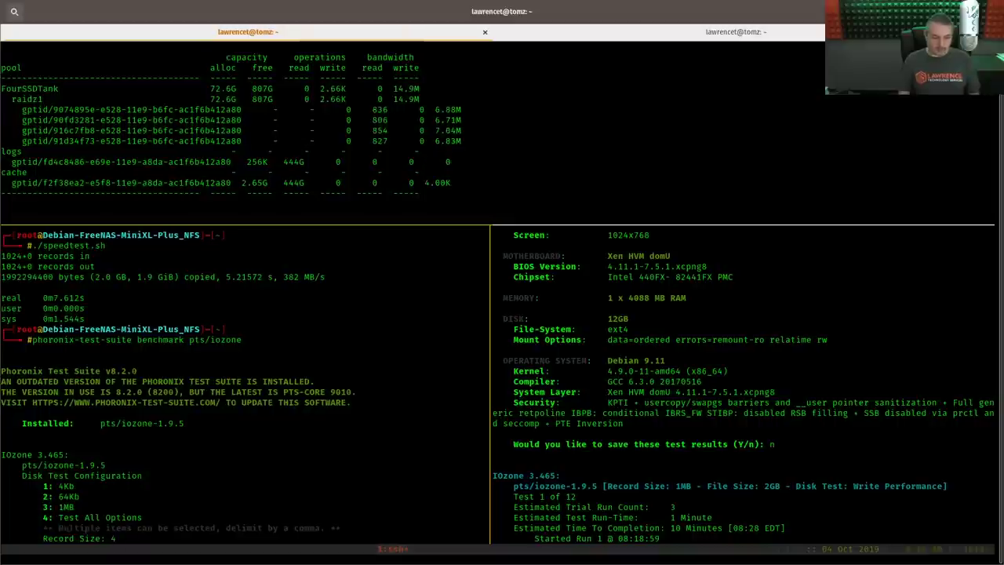
pyautogui.press('Return')
pyautogui.write('2')
pyautogui.press('Return')
pyautogui.write('1')
pyautogui.press('Return')
pyautogui.write('n')
pyautogui.press('Return')
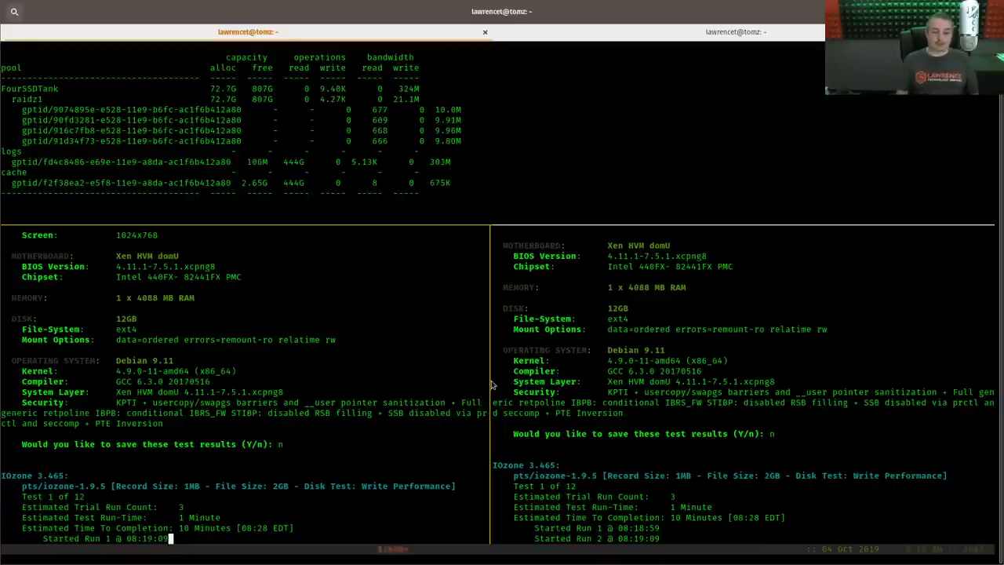
# Switch to Xen Orchestra and show the NFS and iSCSI storage statistics side by side.
pyautogui.press('super')
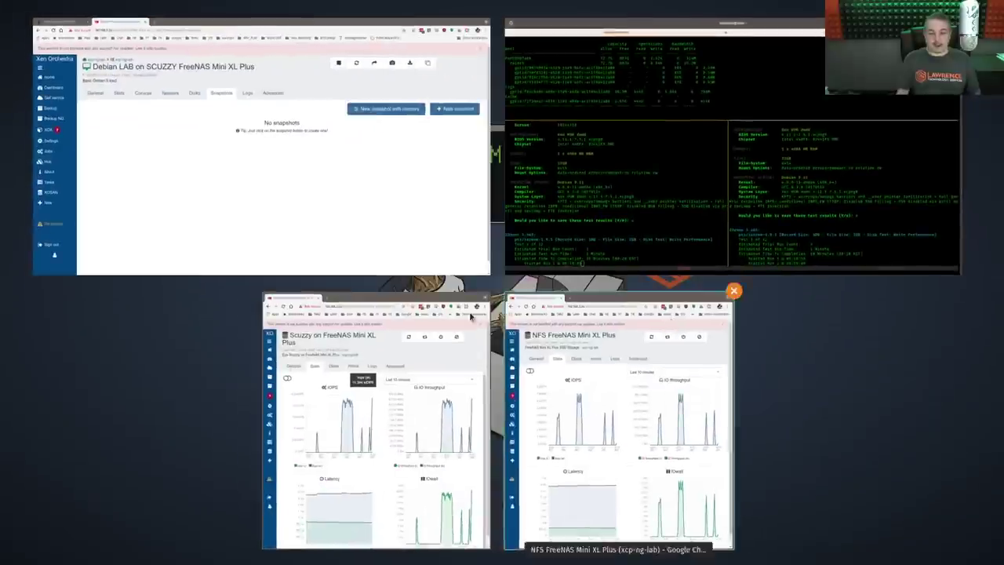
pyautogui.click(577, 334)
pyautogui.press('super')
pyautogui.click(388, 307)
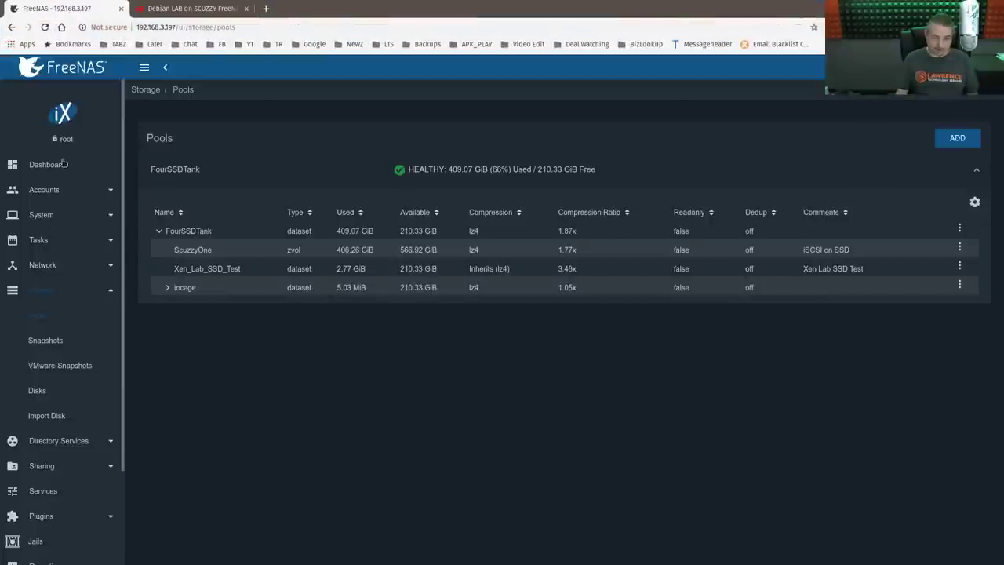
# Go to the FreeNAS services list and launch the netdata dashboard.
pyautogui.click(55, 292)
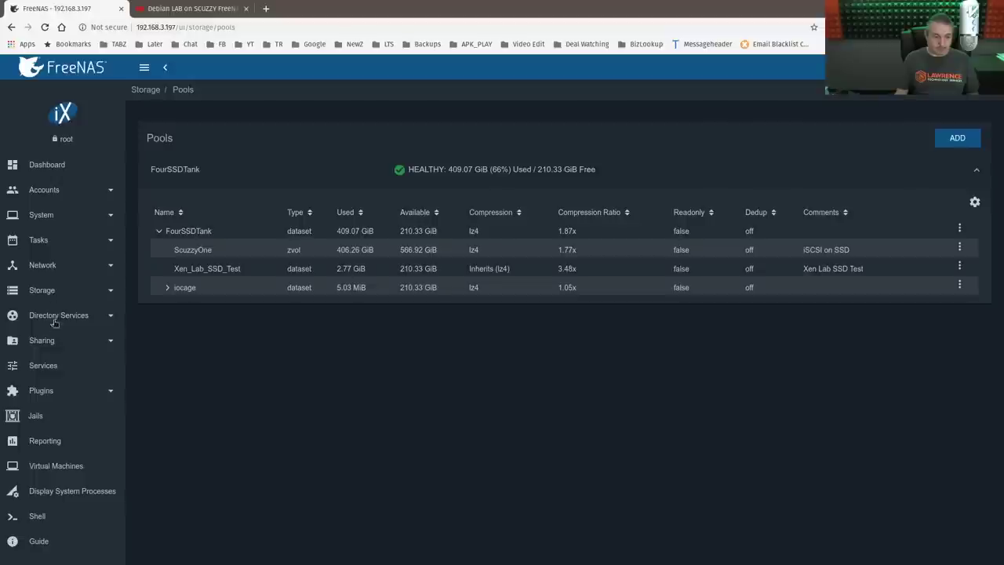
pyautogui.click(52, 347)
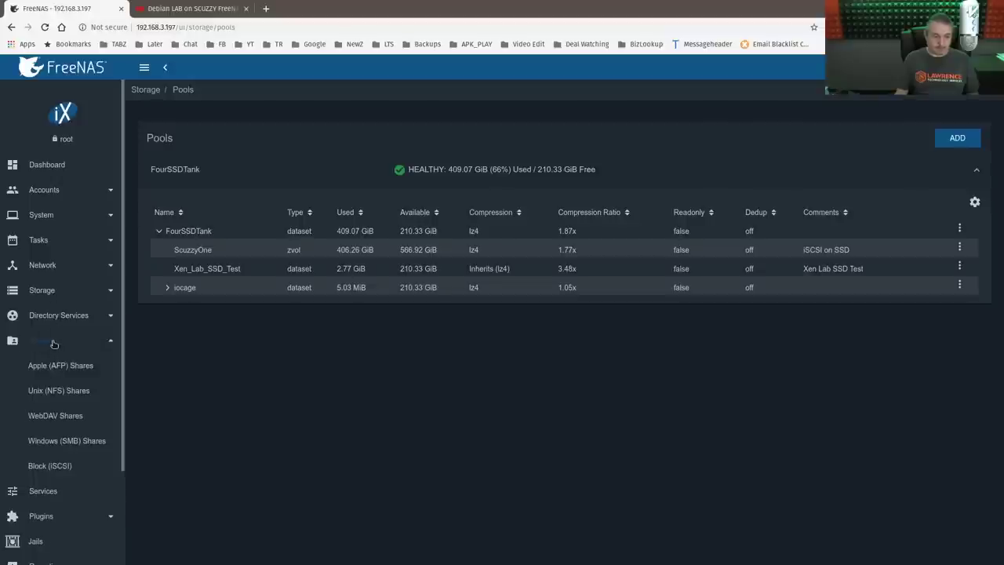
pyautogui.click(53, 344)
pyautogui.click(52, 365)
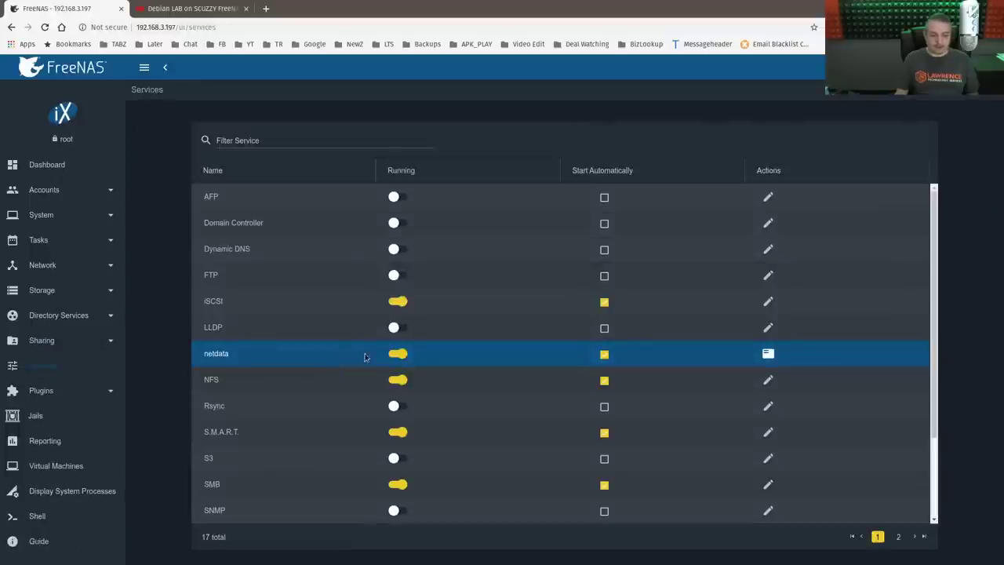
pyautogui.click(398, 354)
pyautogui.click(515, 336)
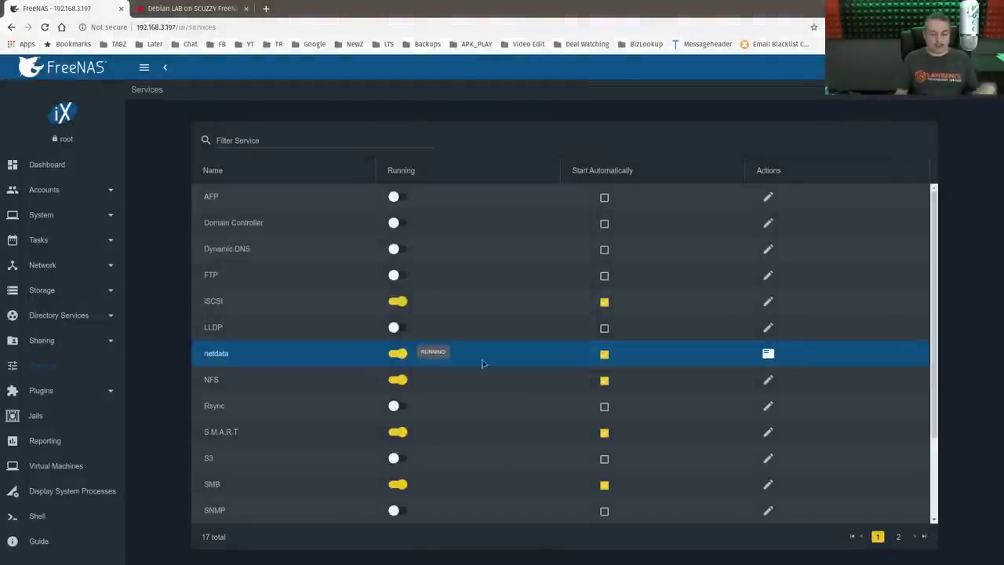
pyautogui.click(768, 355)
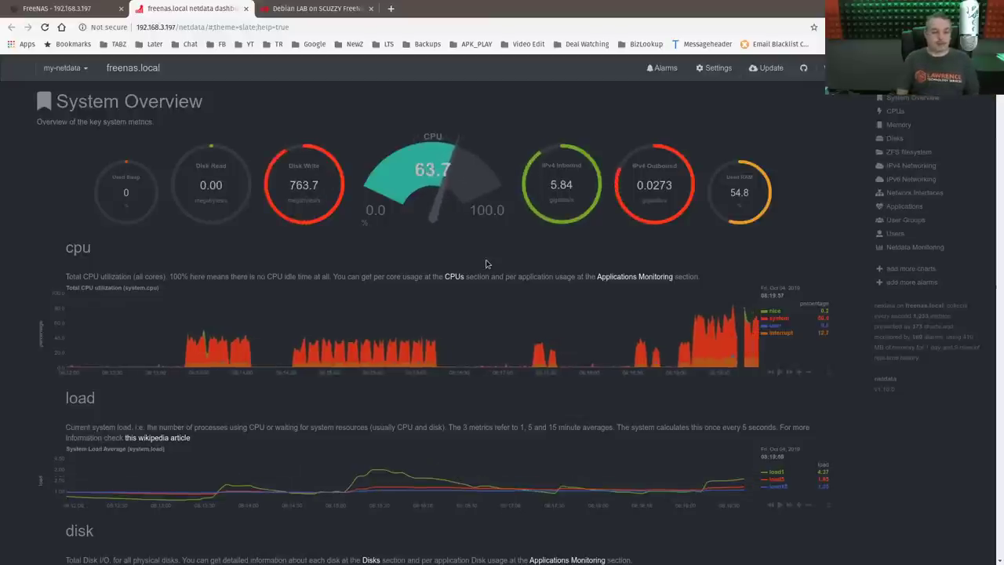
# View the FreeNAS system dashboard and return to the netdata overview.
pyautogui.click(67, 8)
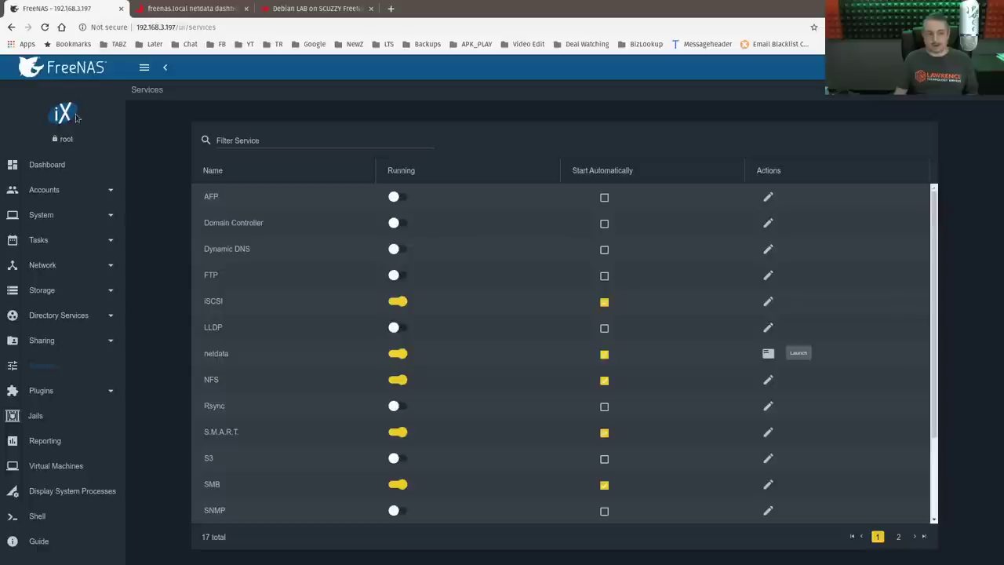
pyautogui.click(64, 163)
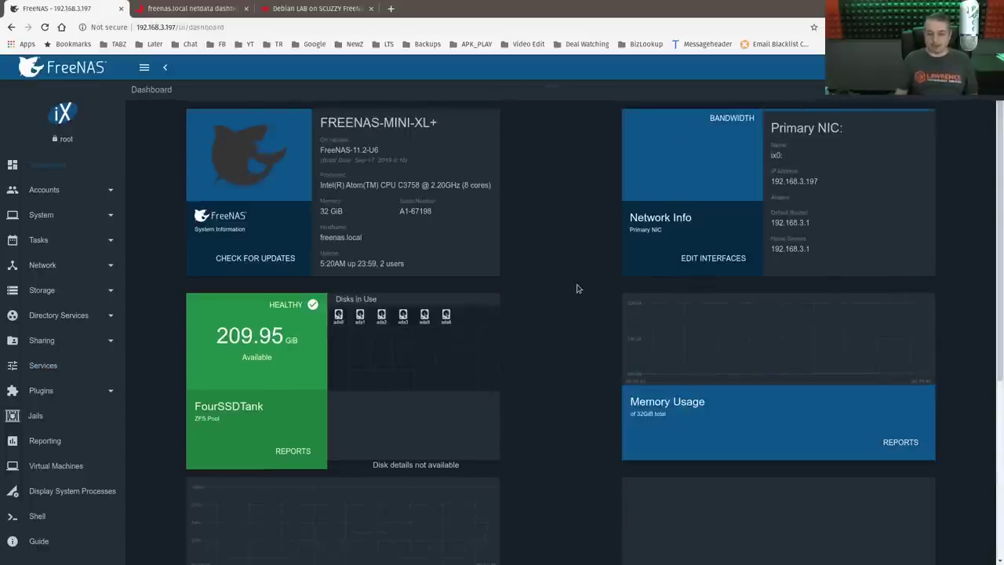
pyautogui.click(203, 13)
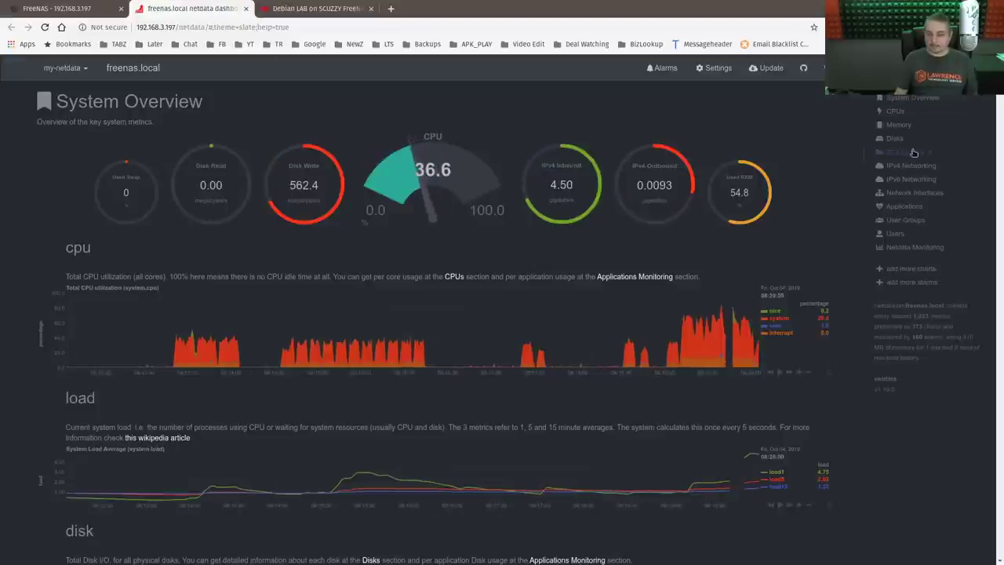
# Examine netdata's ZFS filesystem charts for trim, ARC size, accesses and cache efficiency.
pyautogui.click(908, 152)
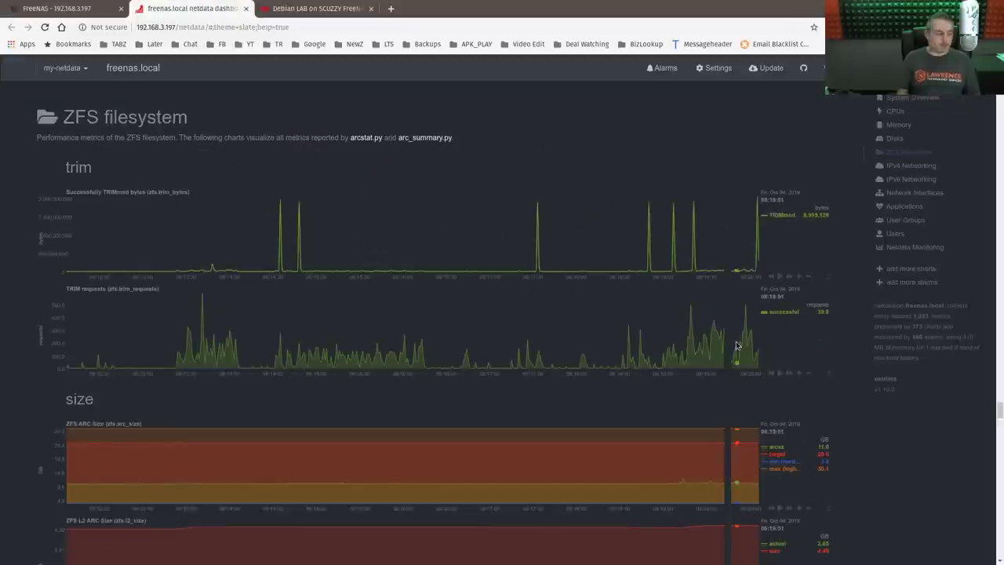
pyautogui.scroll(-3, 718, 339)
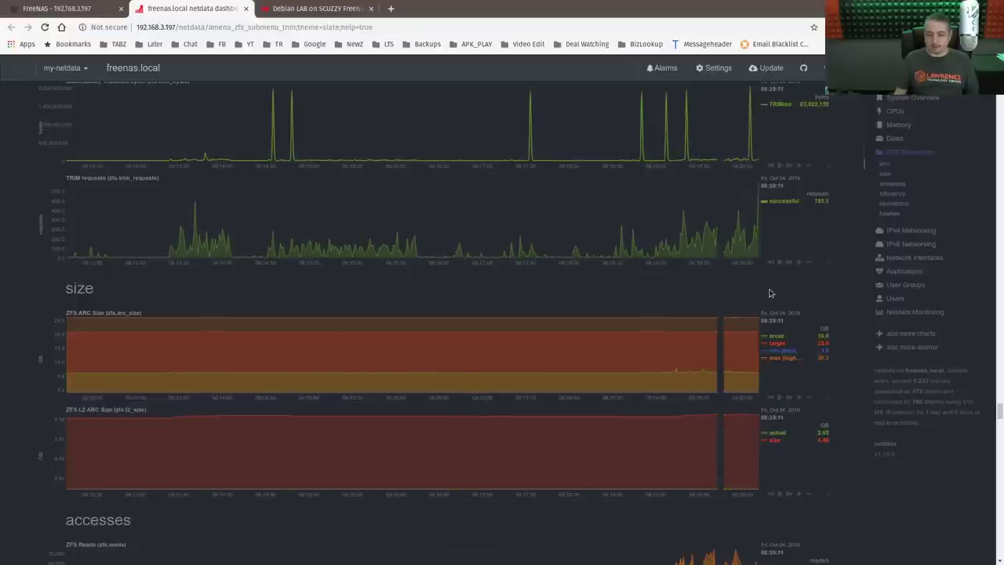
pyautogui.scroll(-6, 770, 294)
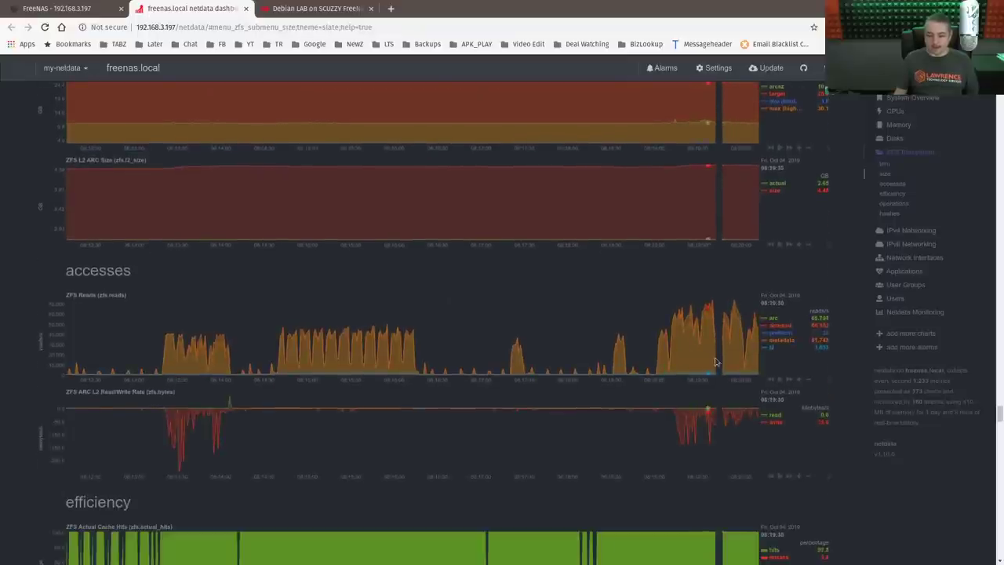
pyautogui.scroll(-3, 706, 352)
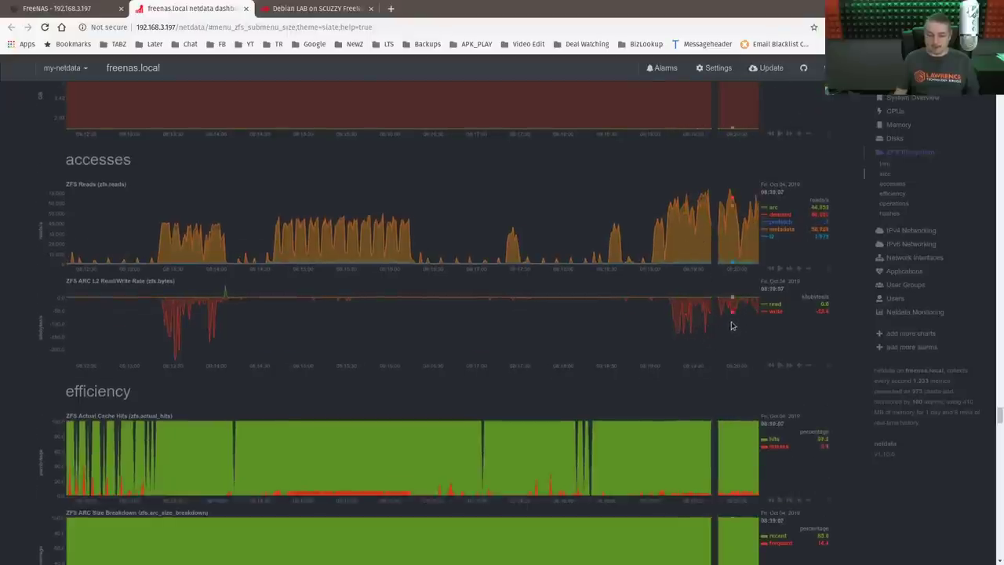
pyautogui.scroll(-4, 727, 322)
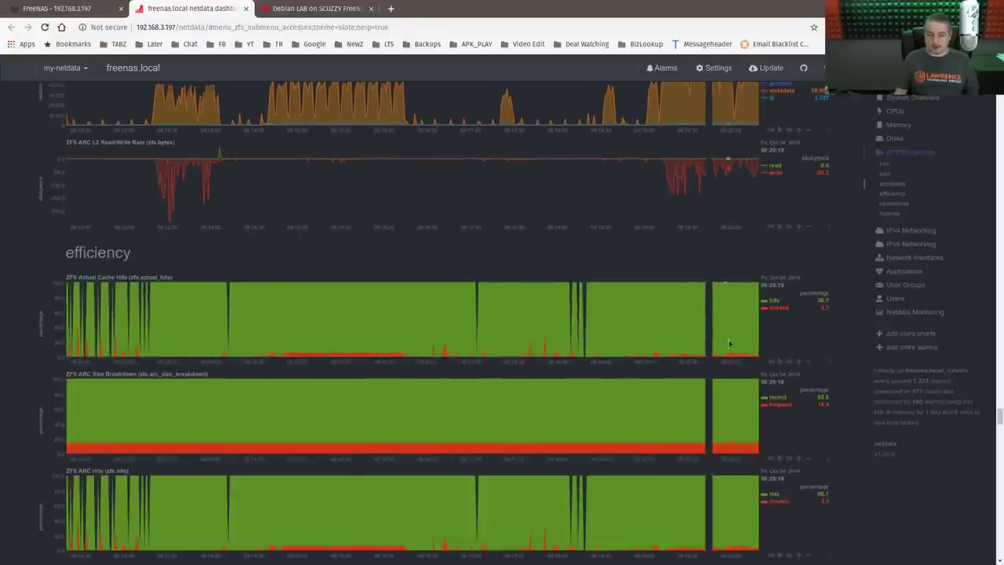
pyautogui.scroll(-2, 635, 328)
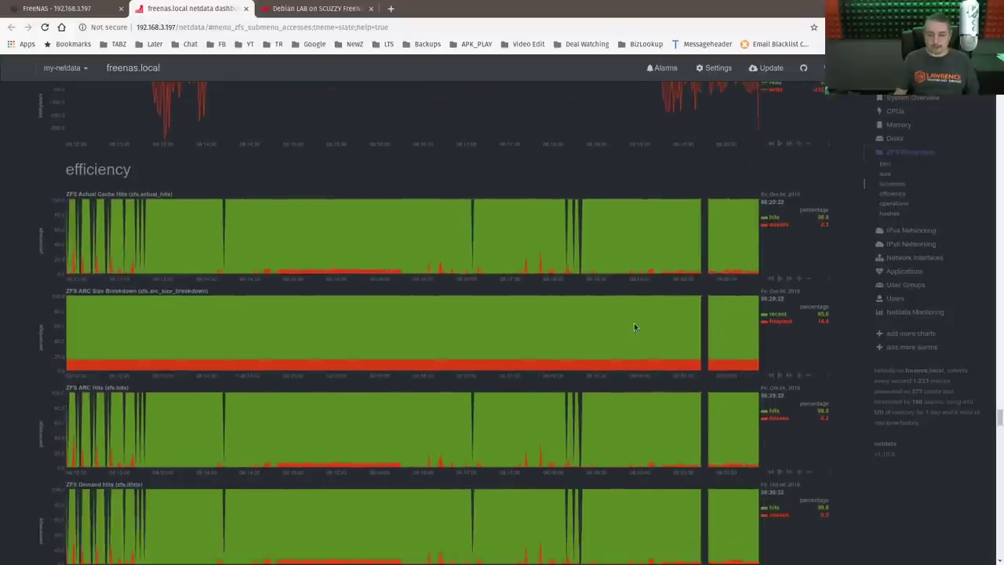
pyautogui.scroll(-4, 681, 297)
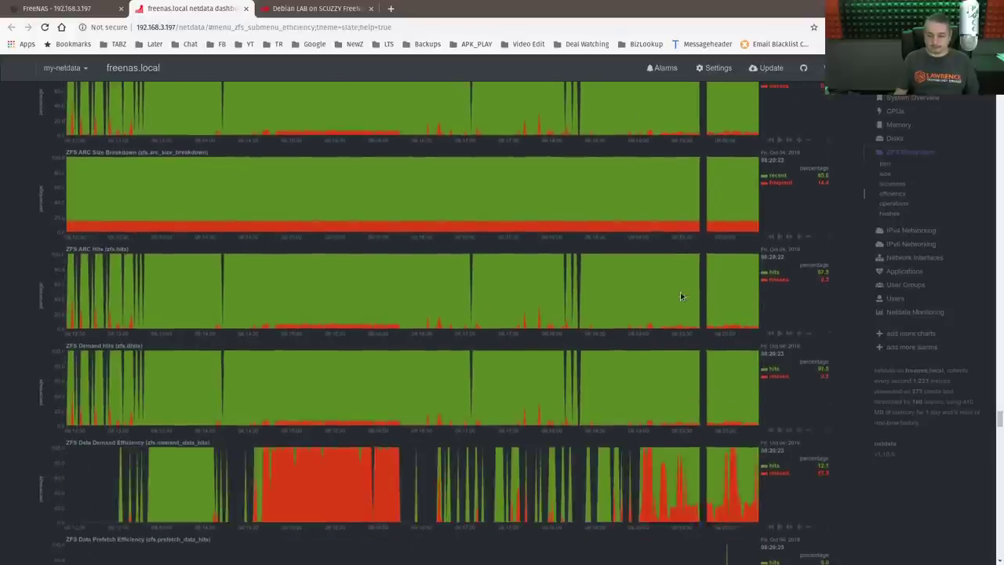
pyautogui.scroll(-5, 681, 295)
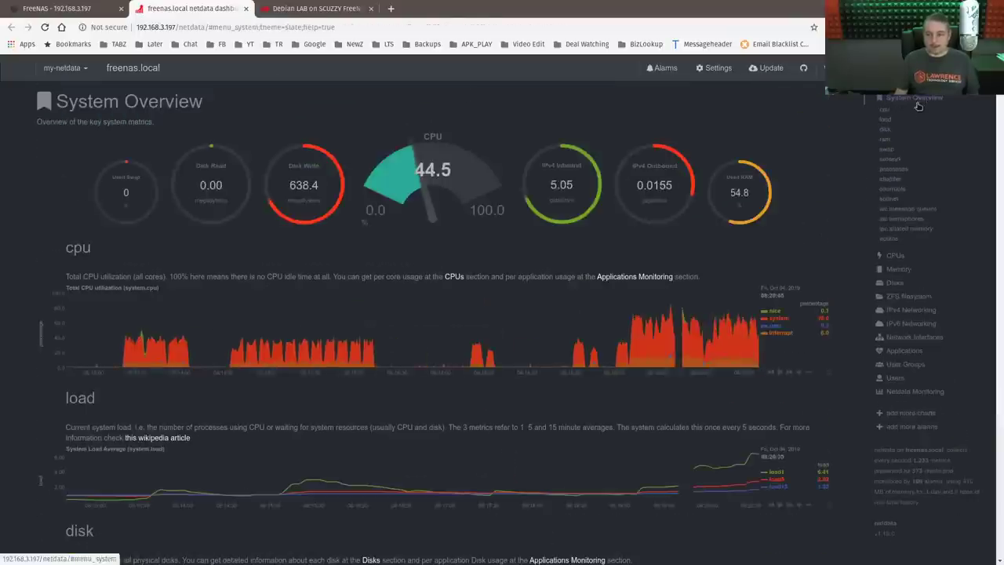
# Compare the IOPS, IO throughput, latency and IOwait graphs of the iSCSI and NFS storage in Xen Orchestra during the benchmark.
pyautogui.press('super')
pyautogui.click(444, 370)
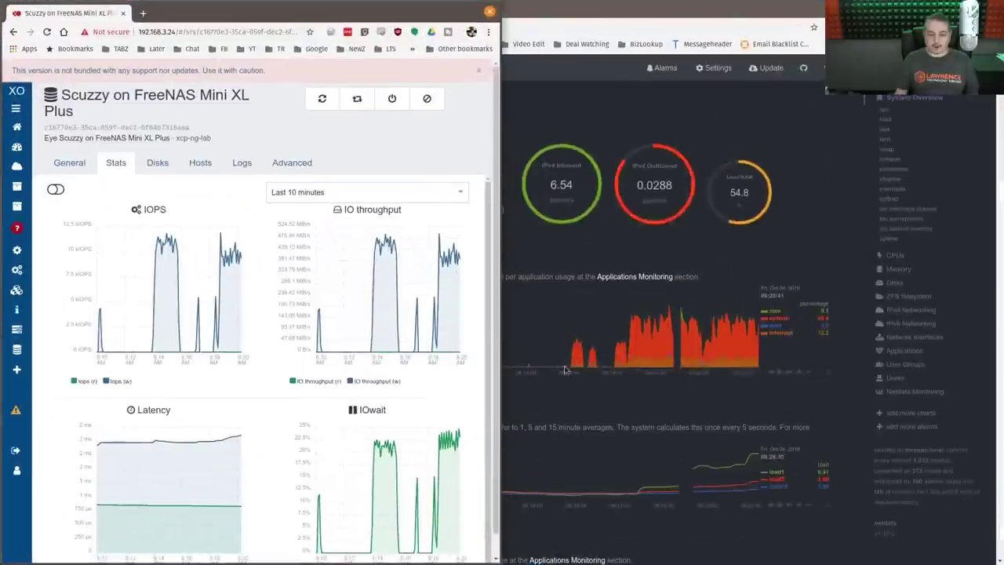
pyautogui.press('super')
pyautogui.click(620, 408)
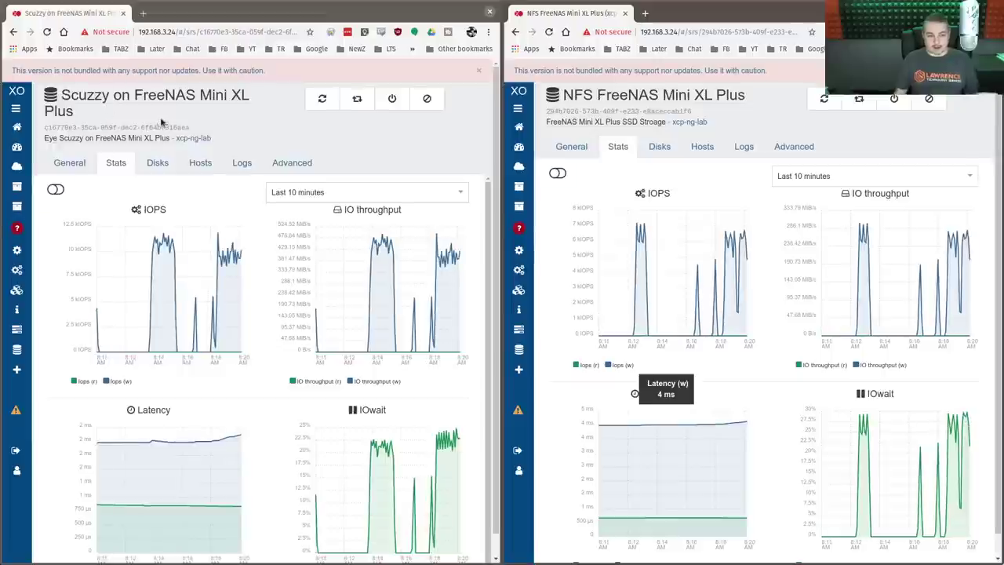
pyautogui.moveTo(437, 242)
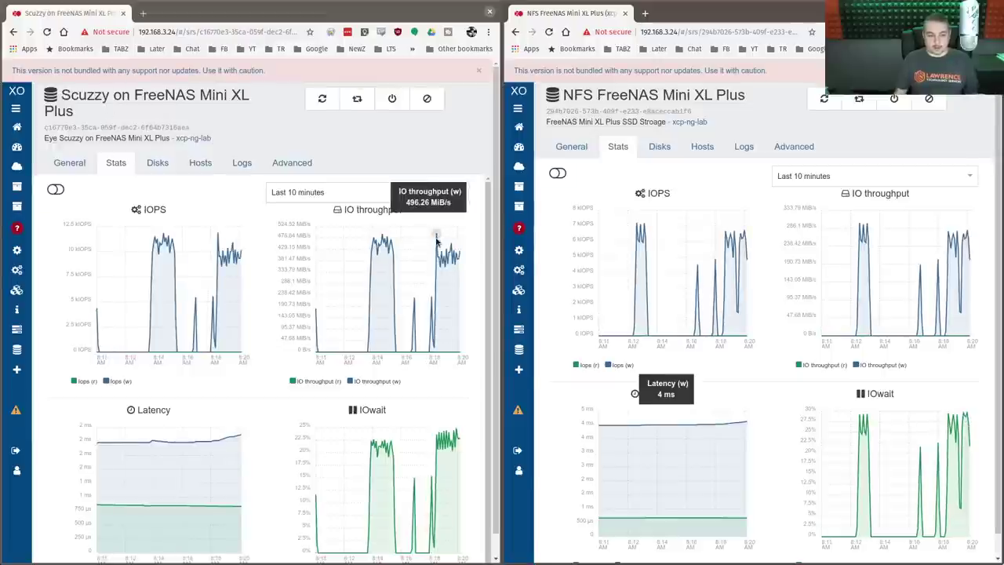
pyautogui.moveTo(217, 237)
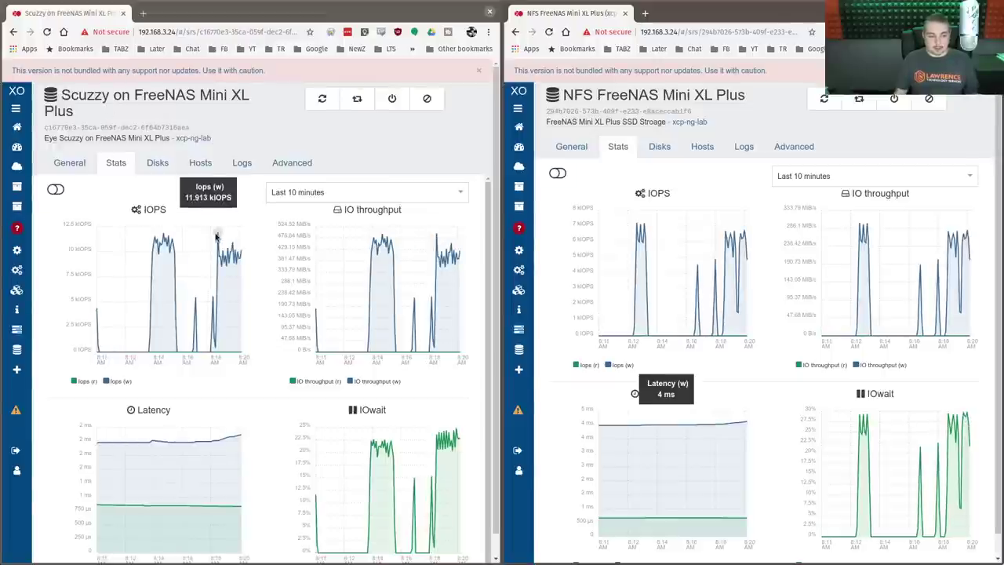
pyautogui.moveTo(969, 238)
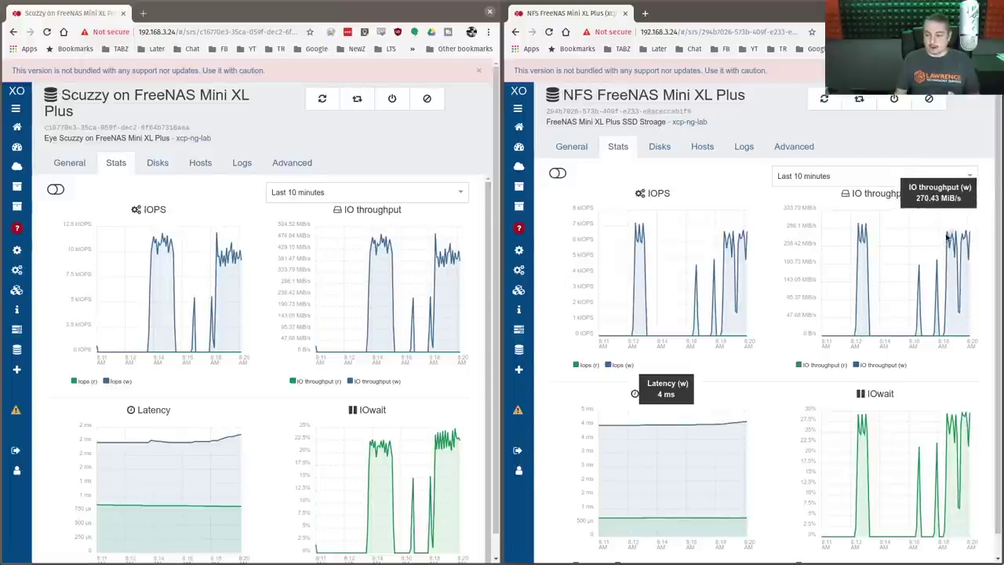
pyautogui.moveTo(729, 237)
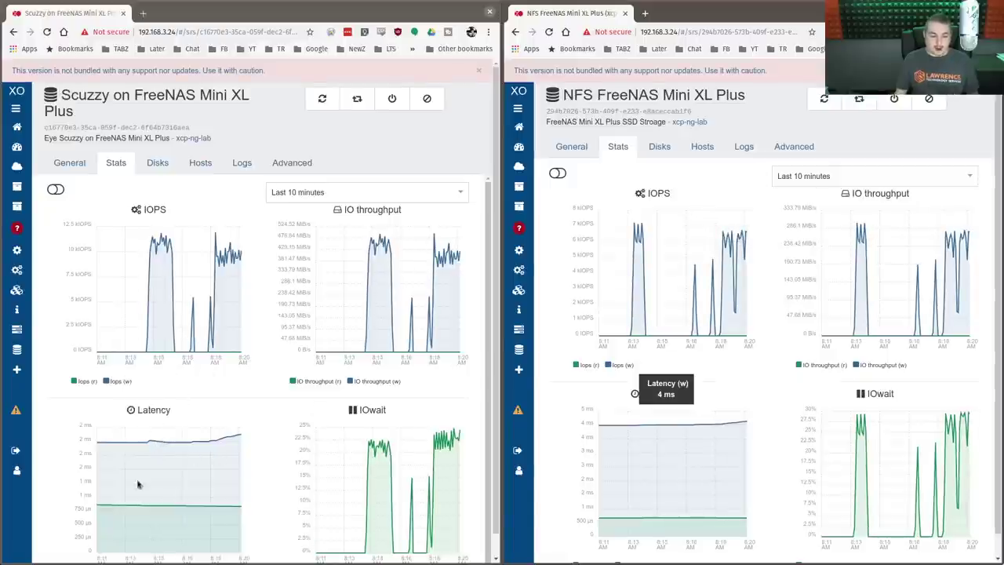
pyautogui.moveTo(175, 443)
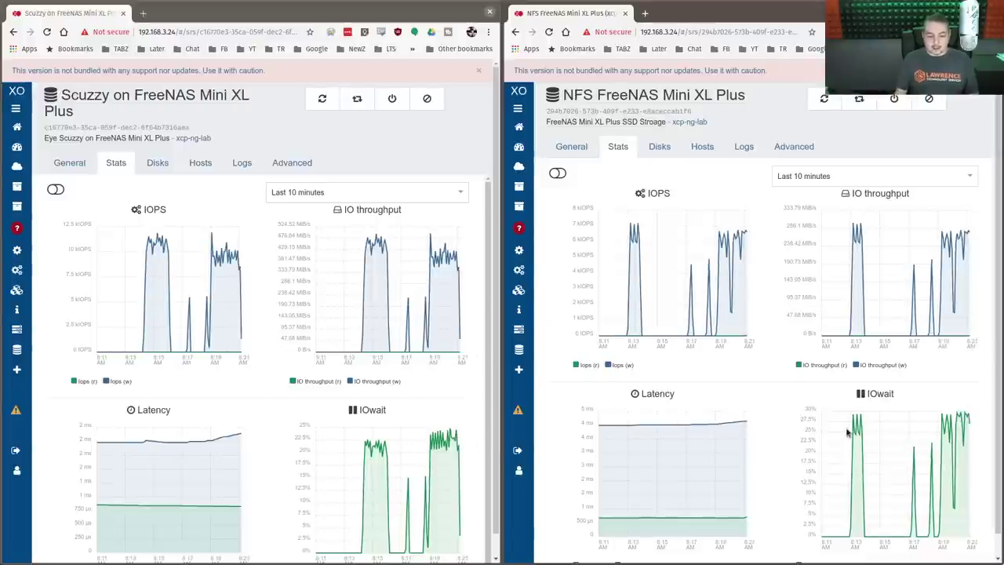
pyautogui.moveTo(848, 433)
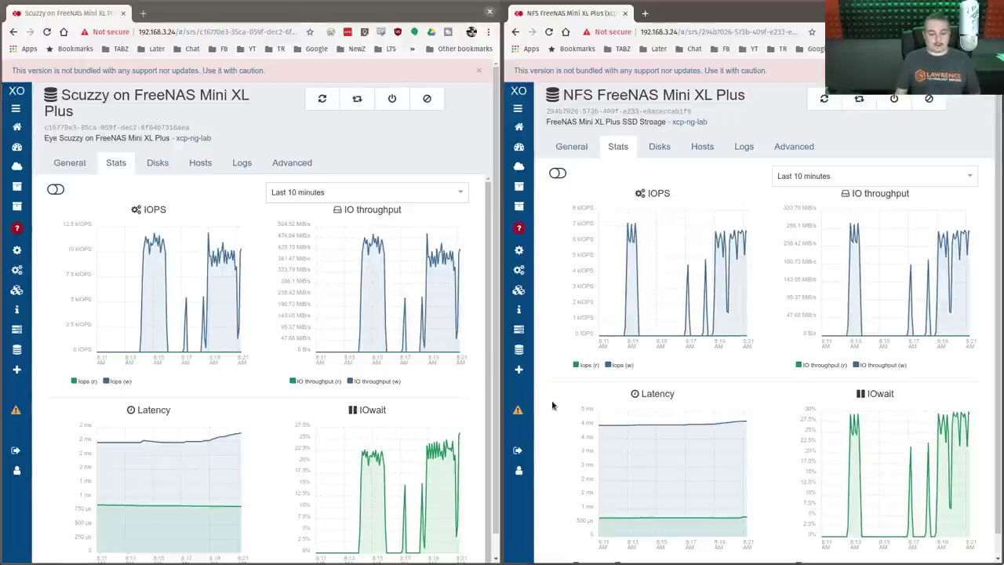
# Leave the iXsystems sync-writes article and bring back the NFS and iSCSI storage graphs to review the continuing benchmark.
pyautogui.hotkey('alt', 'Tab')
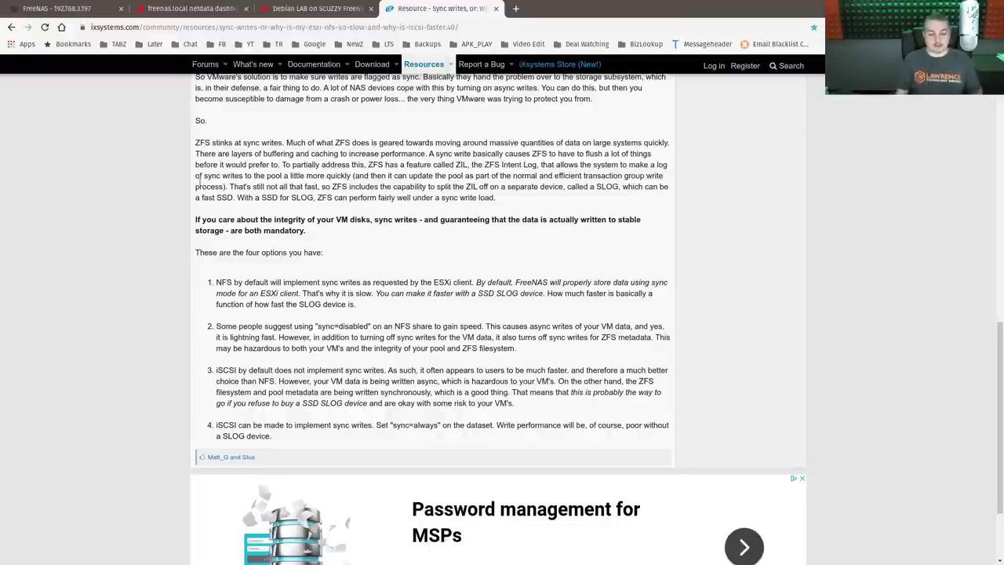
pyautogui.press('super')
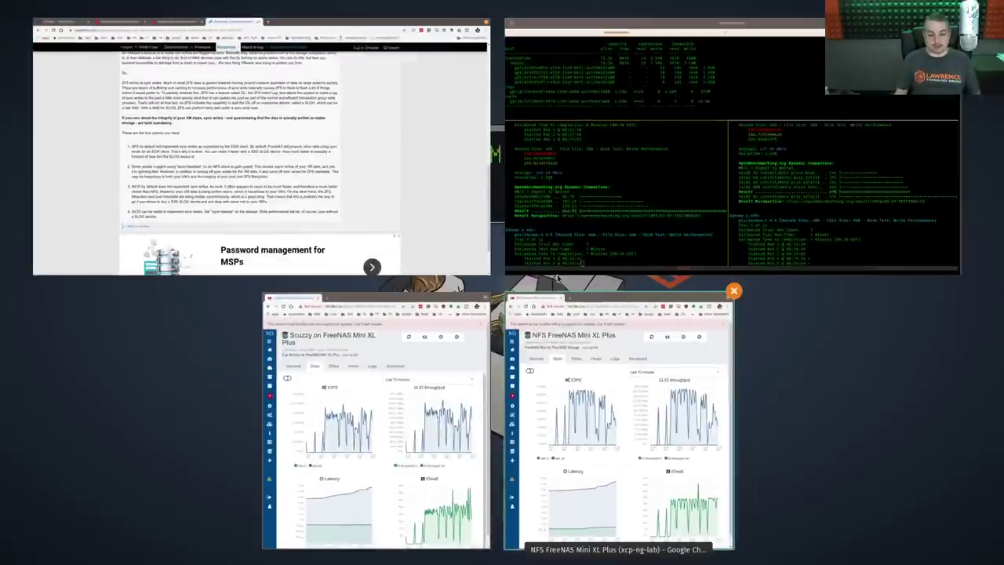
pyautogui.click(539, 387)
pyautogui.press('super')
pyautogui.click(357, 362)
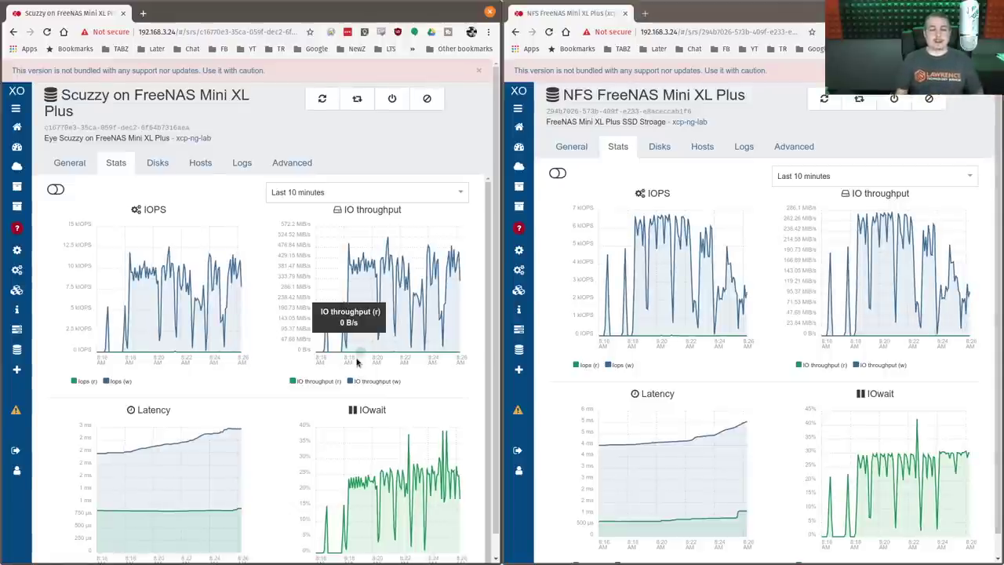
# Open the Backup NG overview in Xen Orchestra and review the list of delta backup jobs.
pyautogui.press('super')
pyautogui.click(414, 203)
pyautogui.click(220, 9)
pyautogui.click(311, 9)
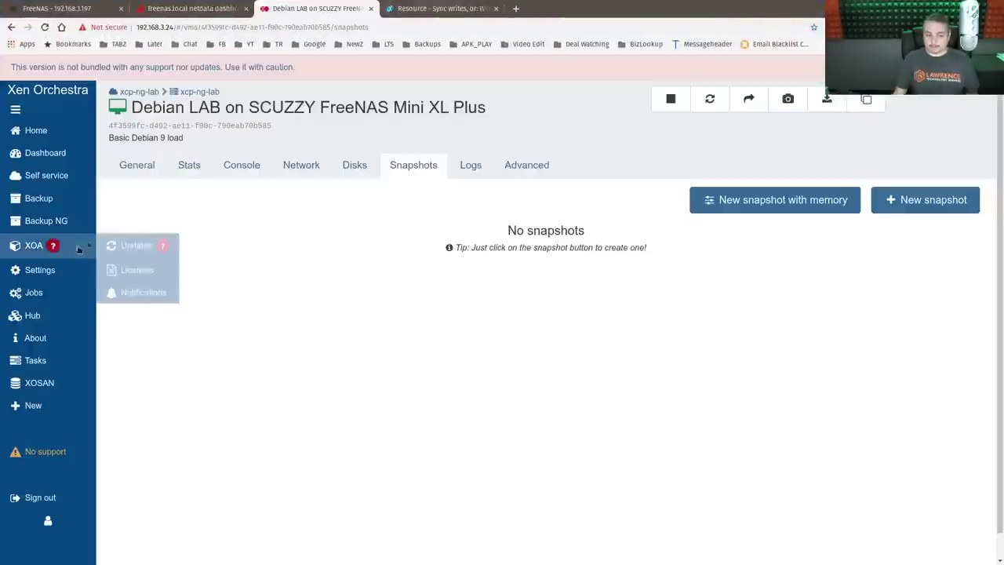
pyautogui.click(134, 221)
pyautogui.scroll(-3, 497, 370)
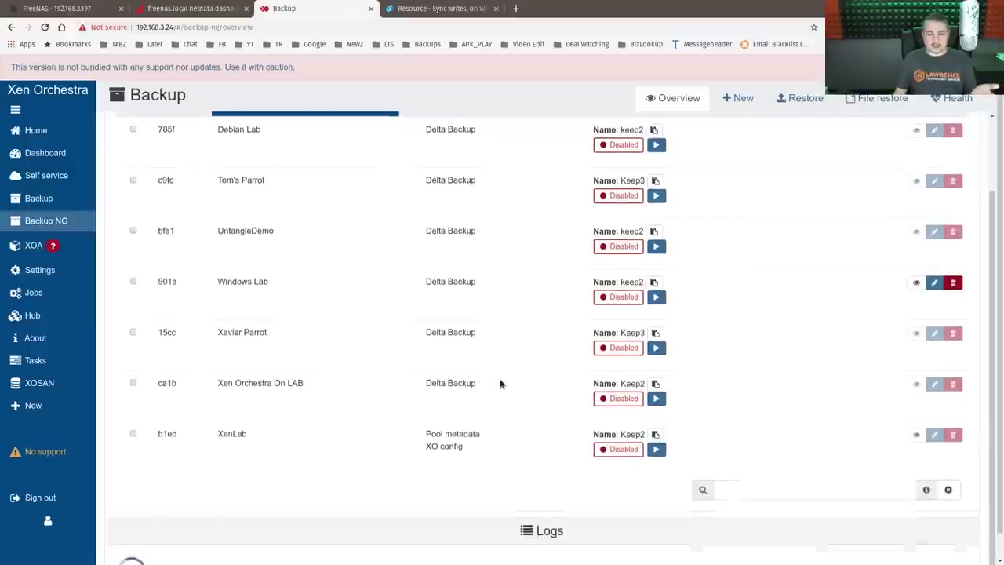
pyautogui.scroll(3, 497, 377)
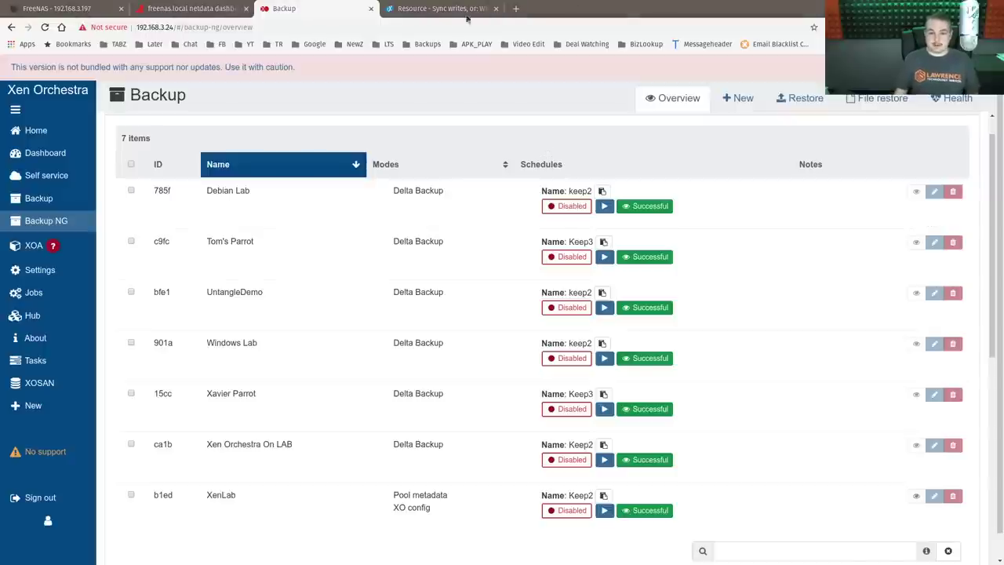
# Open calomel.org/zfs_raid_speed_capacity.html in a new browser tab.
pyautogui.click(515, 8)
pyautogui.write('https://calomel.org/zfs_raid_speed_capacity.html')
pyautogui.press('Return')
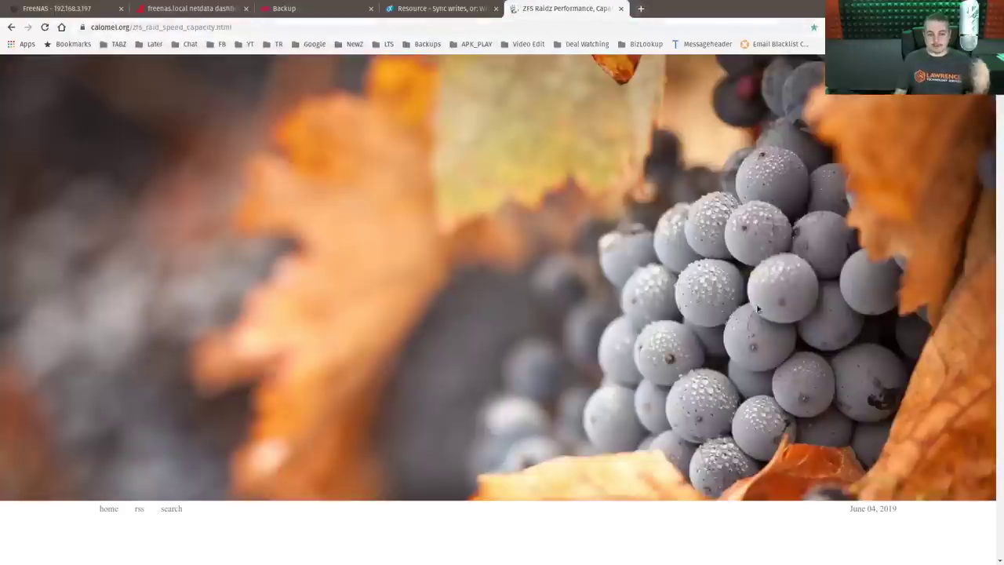
# Look through the partner listings on the Lawrence Systems affiliates page.
pyautogui.moveTo(1002, 70); pyautogui.dragTo(927, 393)
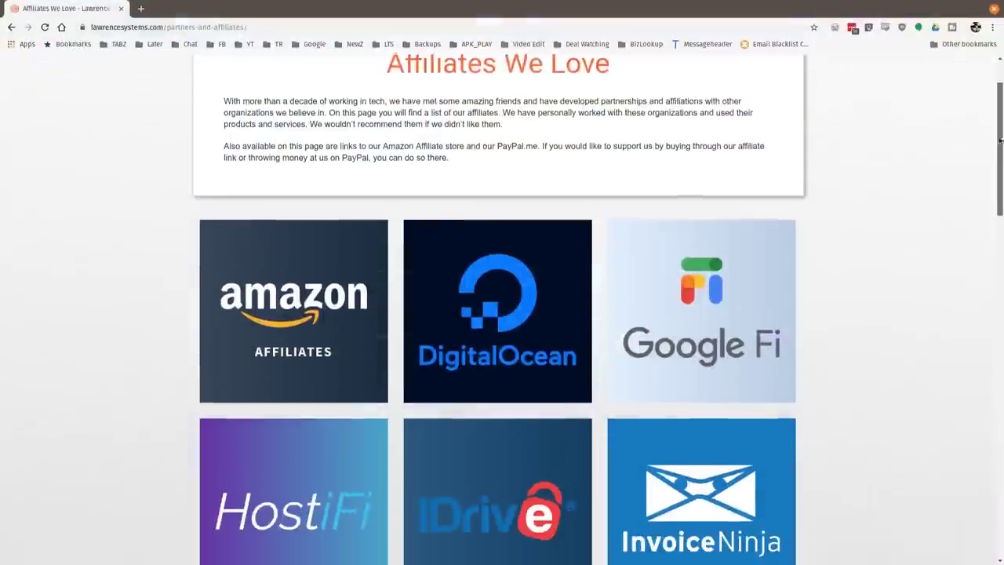
pyautogui.scroll(-4, 992, 204)
pyautogui.scroll(-4, 990, 236)
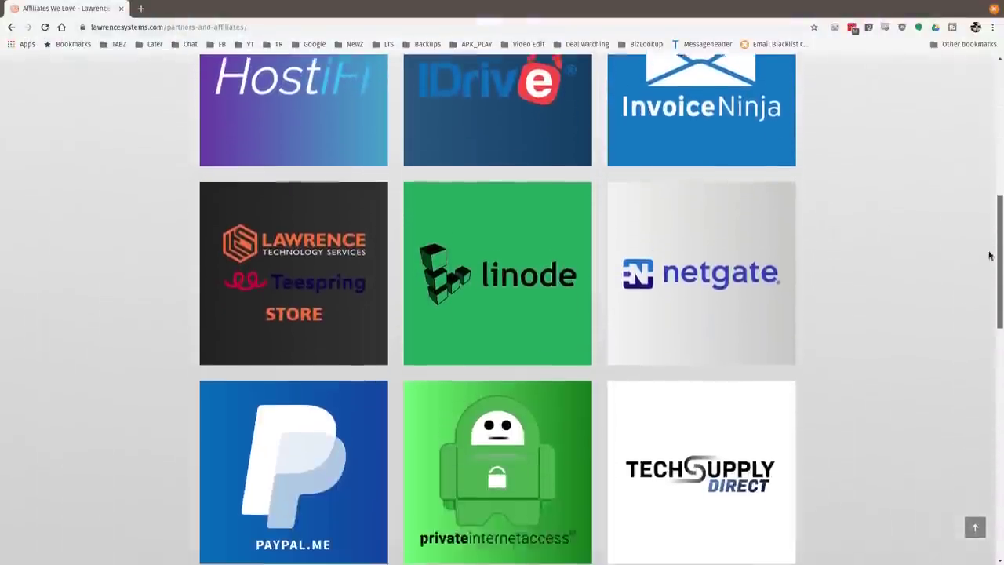